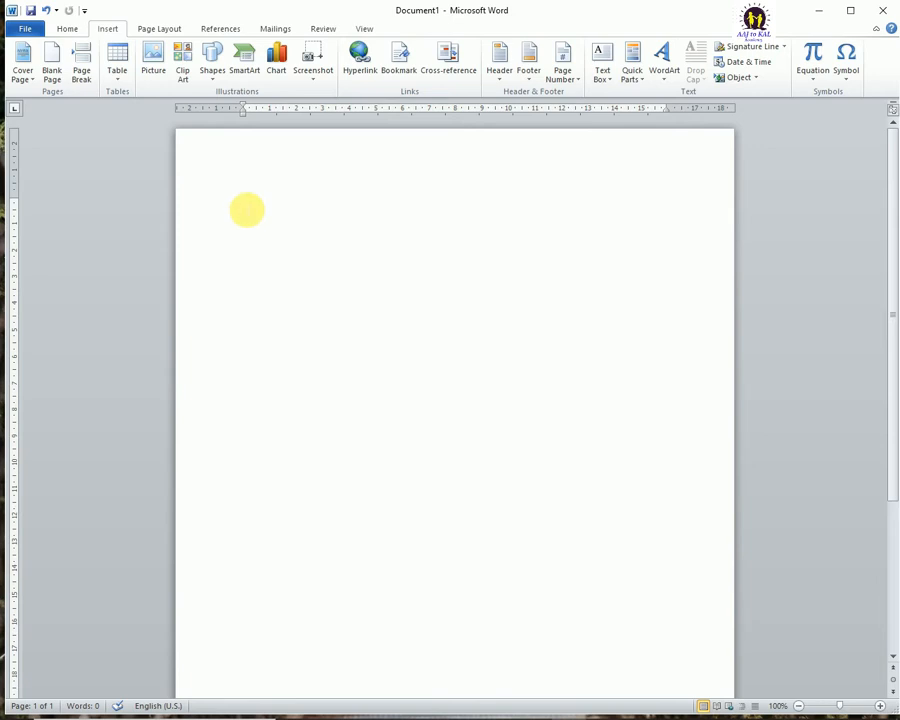
Enter the heading "Connect with us" at the start of the document and make it bold
type("Connect")
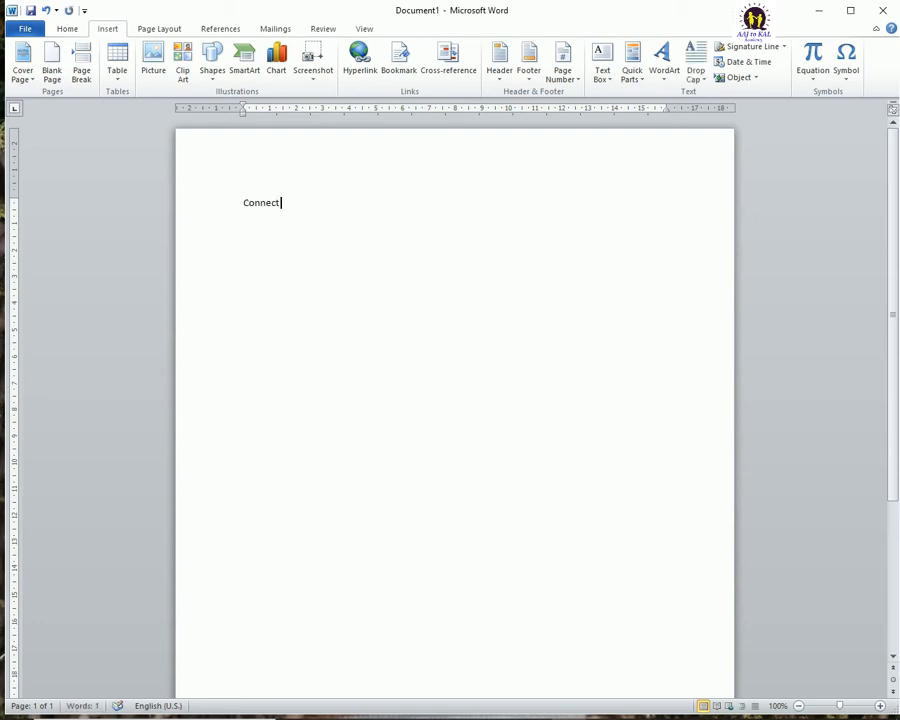
type(" with us")
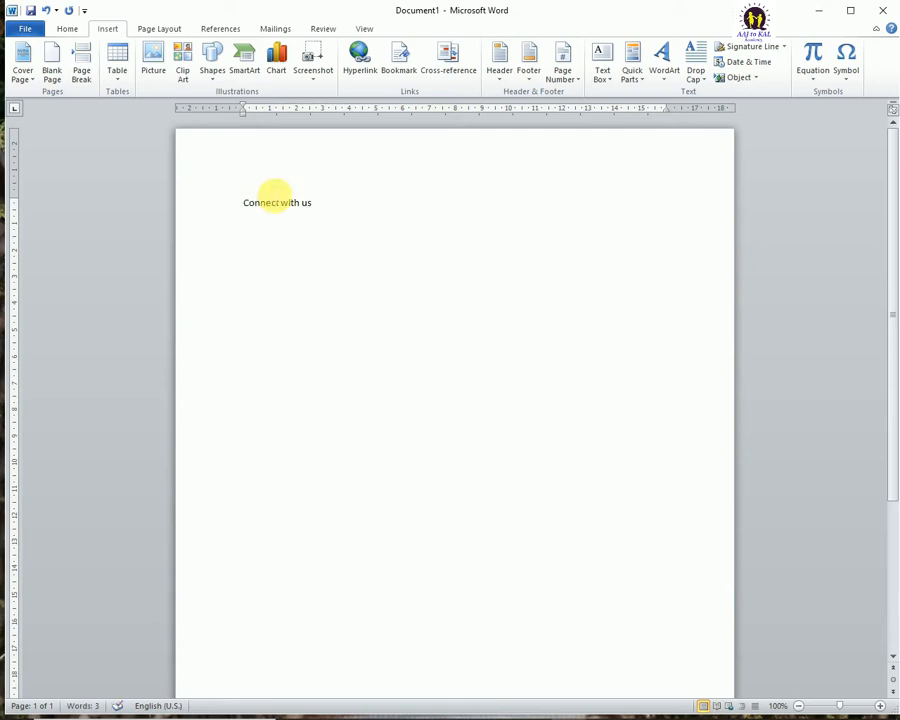
left_click_drag(320, 205, 211, 204)
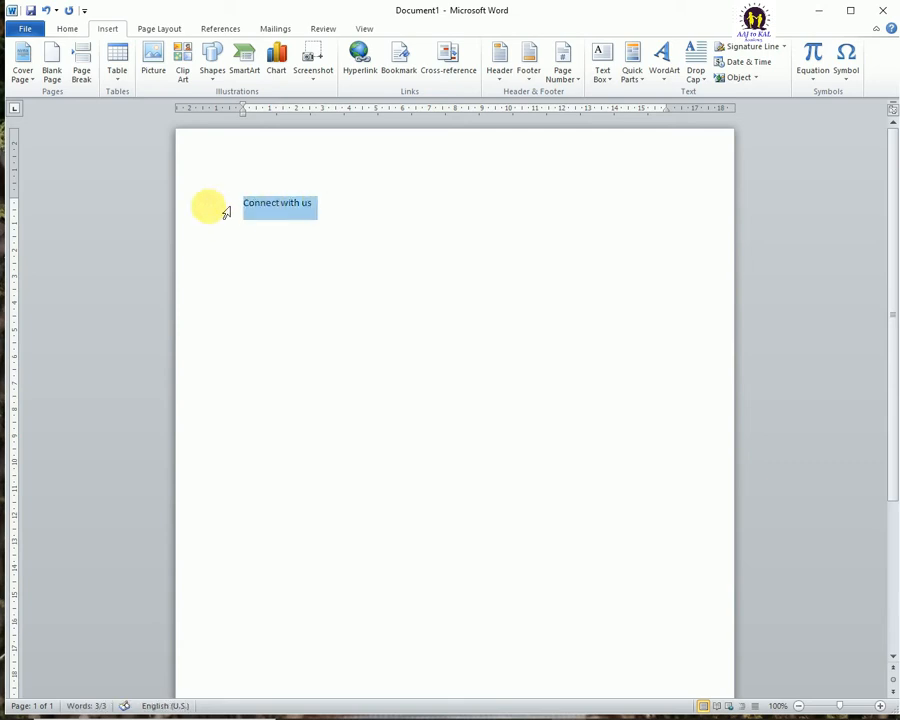
key("ctrl+b")
left_click(327, 206)
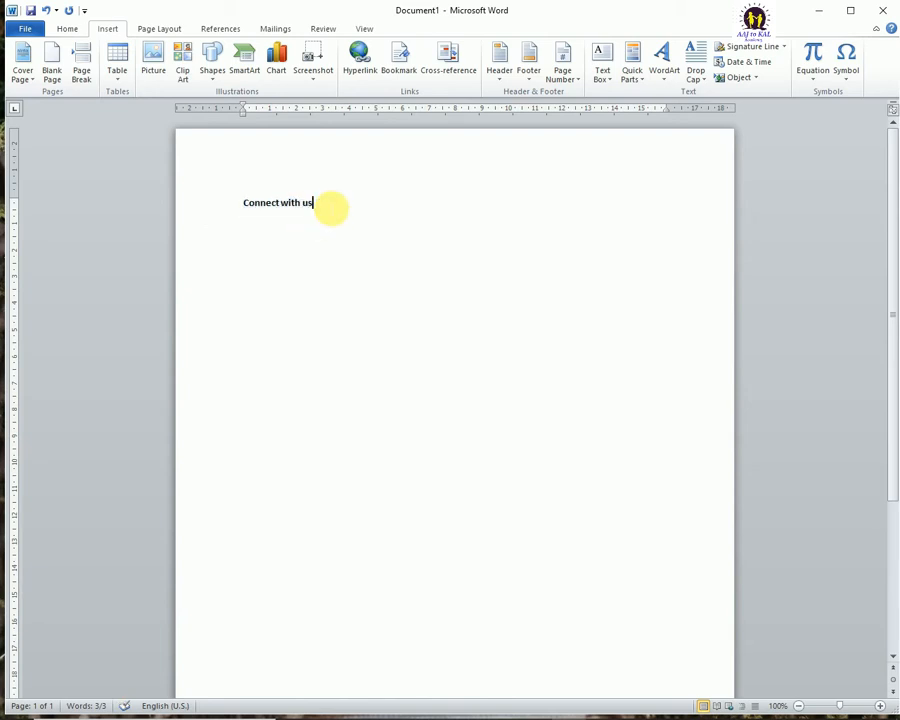
Add three lines below the heading reading "Facebook: -", "Instagram: -" and "YouTube: -"
key("Return")
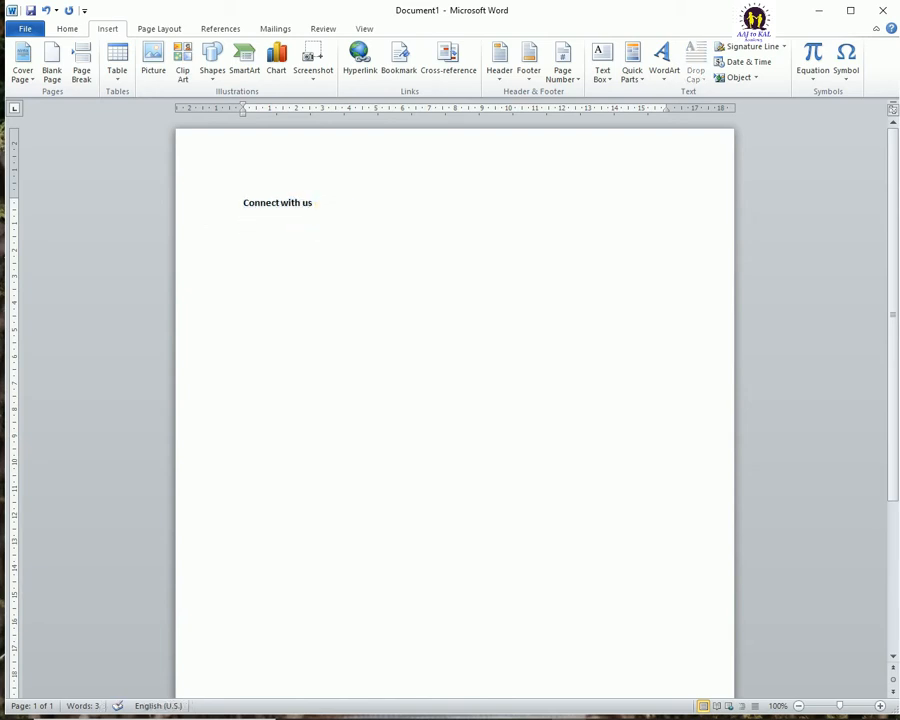
type("Faceboo")
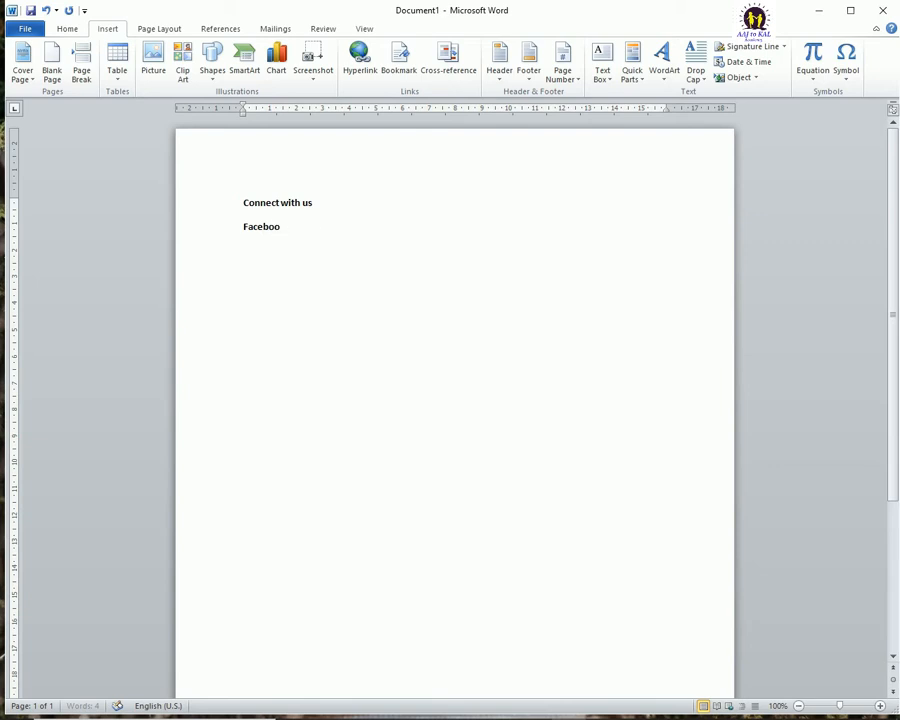
type("k: -")
key("Return")
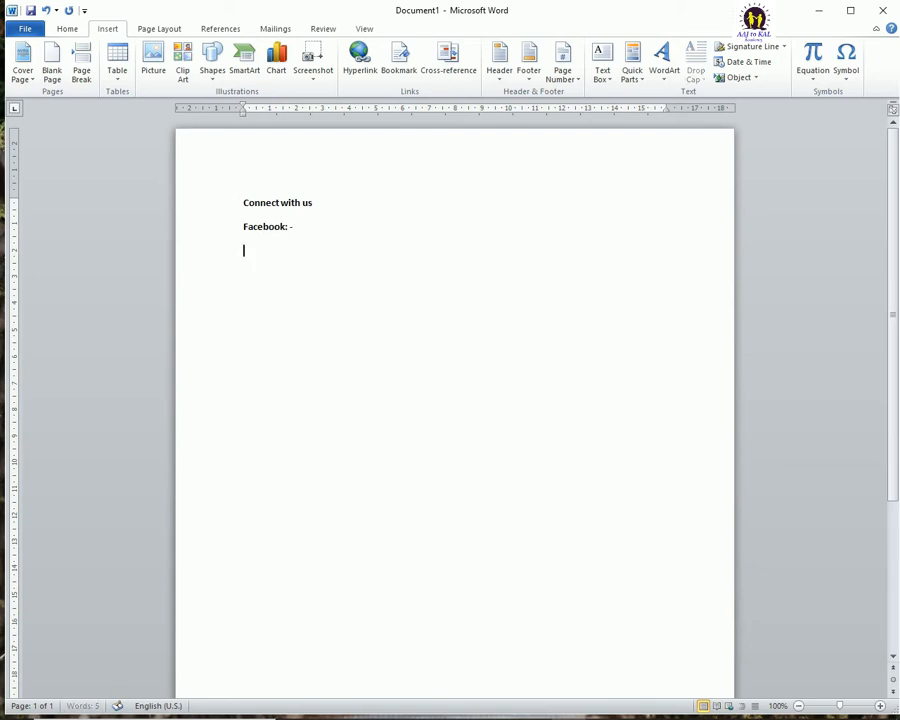
type("Instagr")
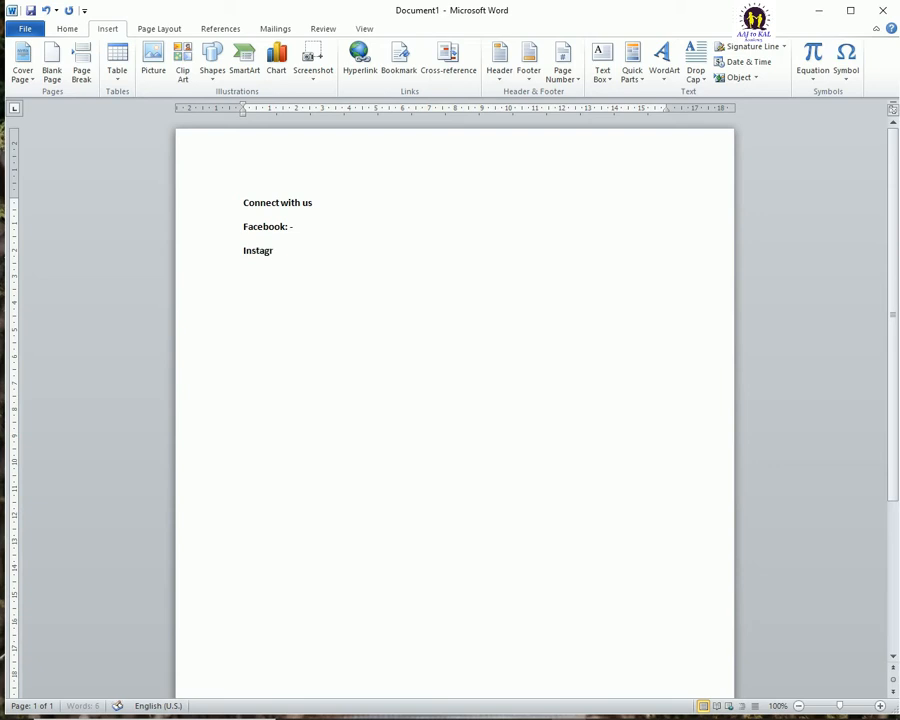
type("am: -")
key("Return")
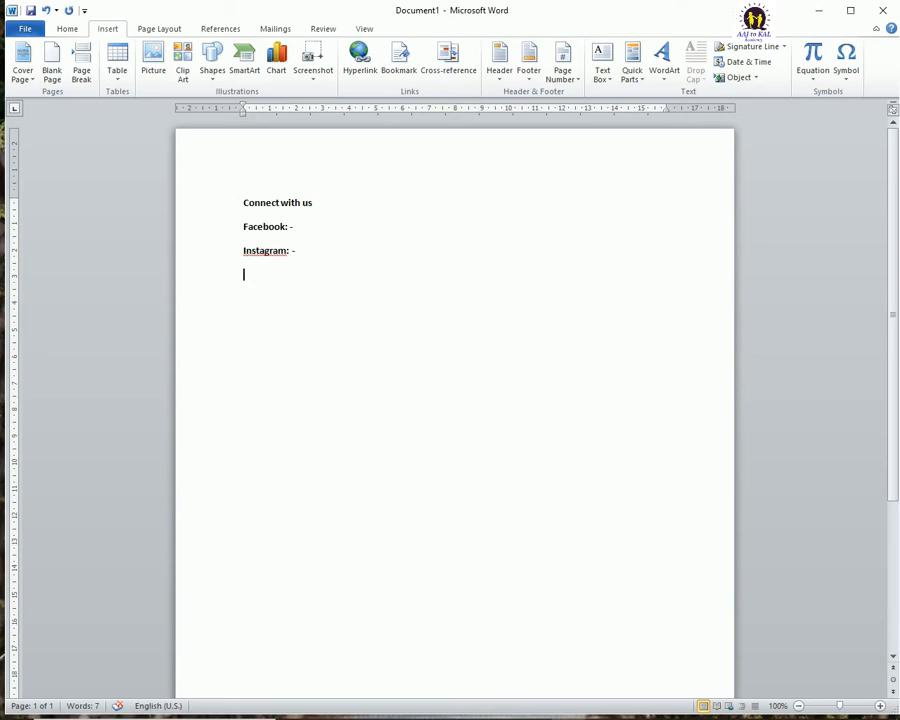
type("You")
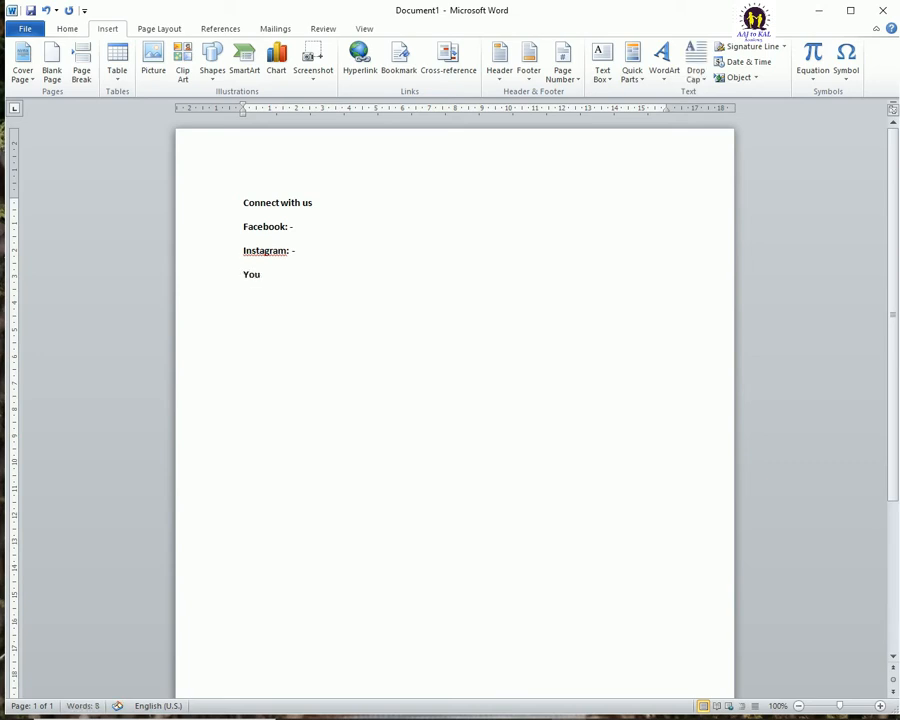
type("Tube: -")
key("Return")
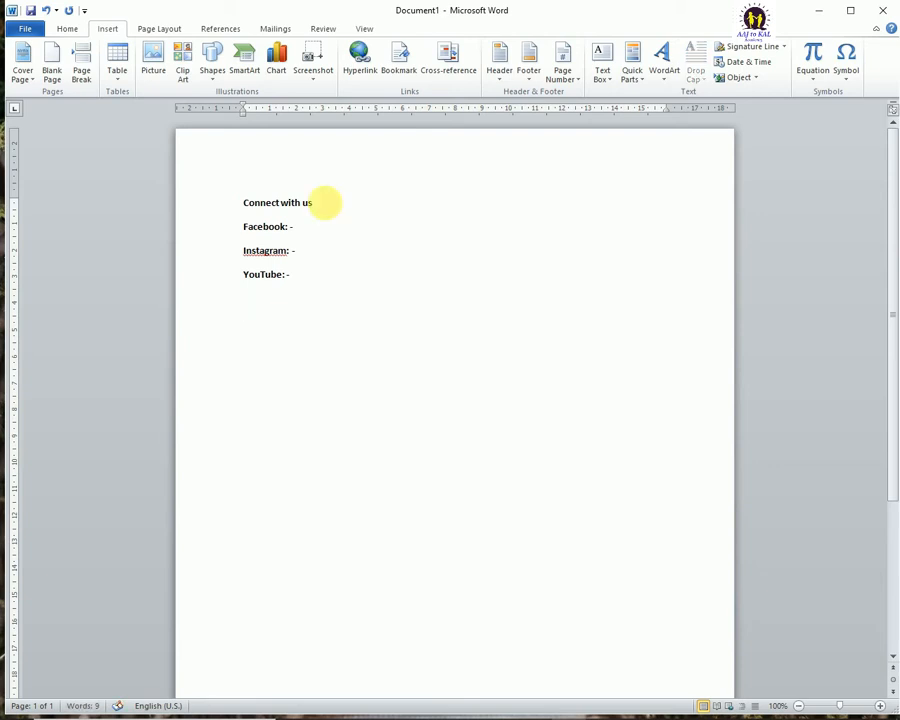
Add the text "click here" after the dash on the Facebook line and copy it to the Instagram and YouTube lines
left_click(317, 226)
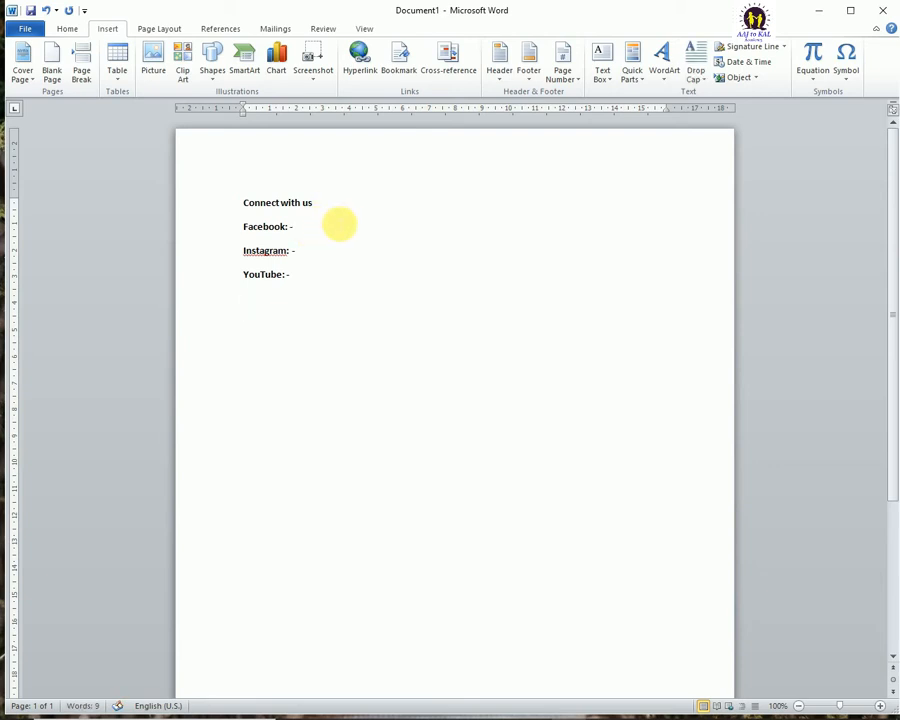
type("click")
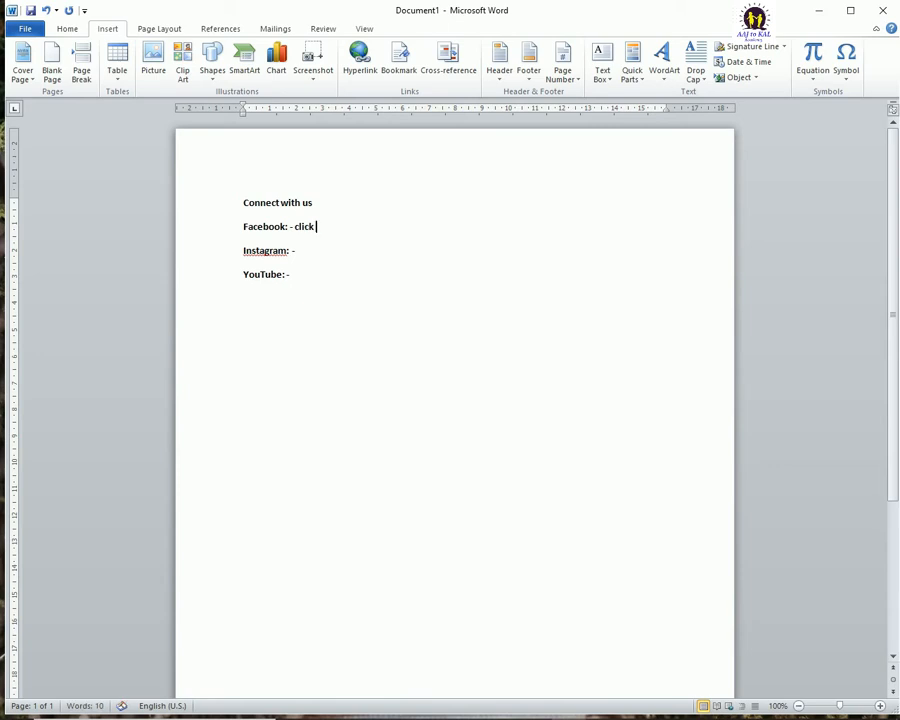
type(" here")
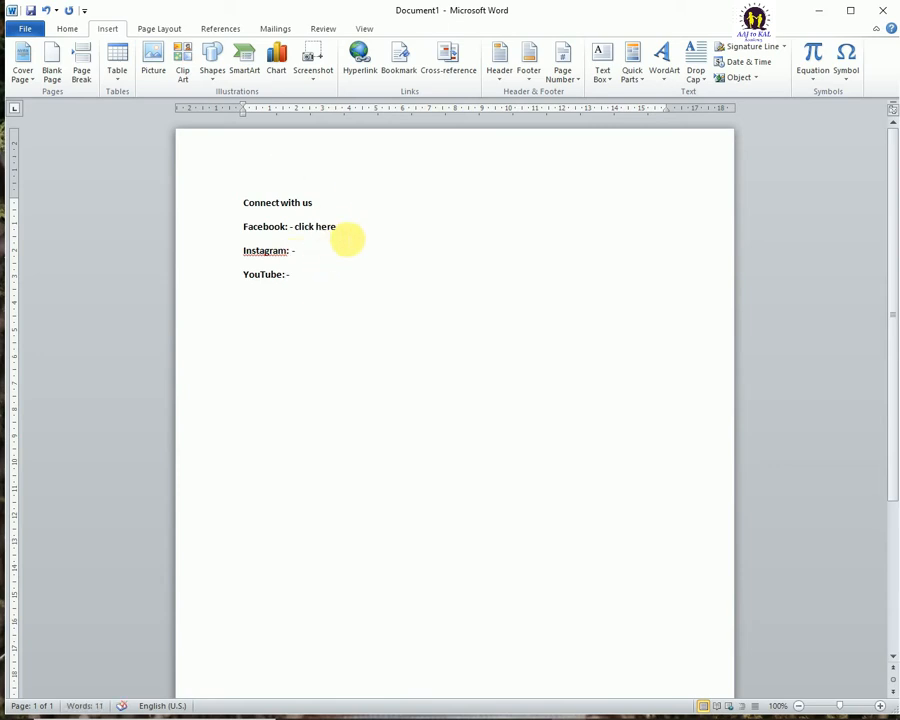
left_click_drag(337, 227, 301, 230)
key("ctrl+c")
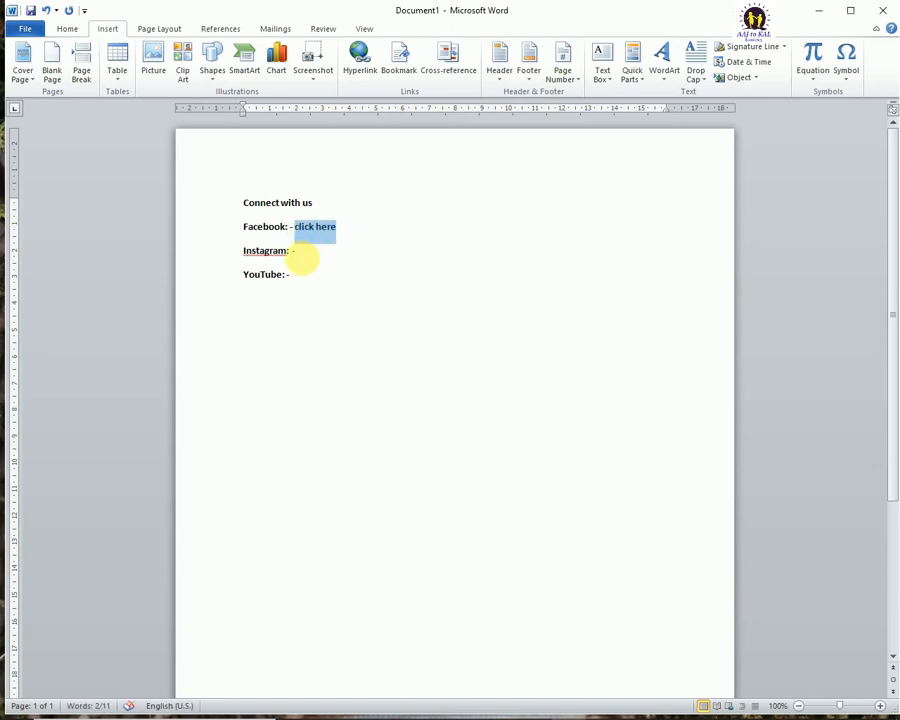
left_click(303, 256)
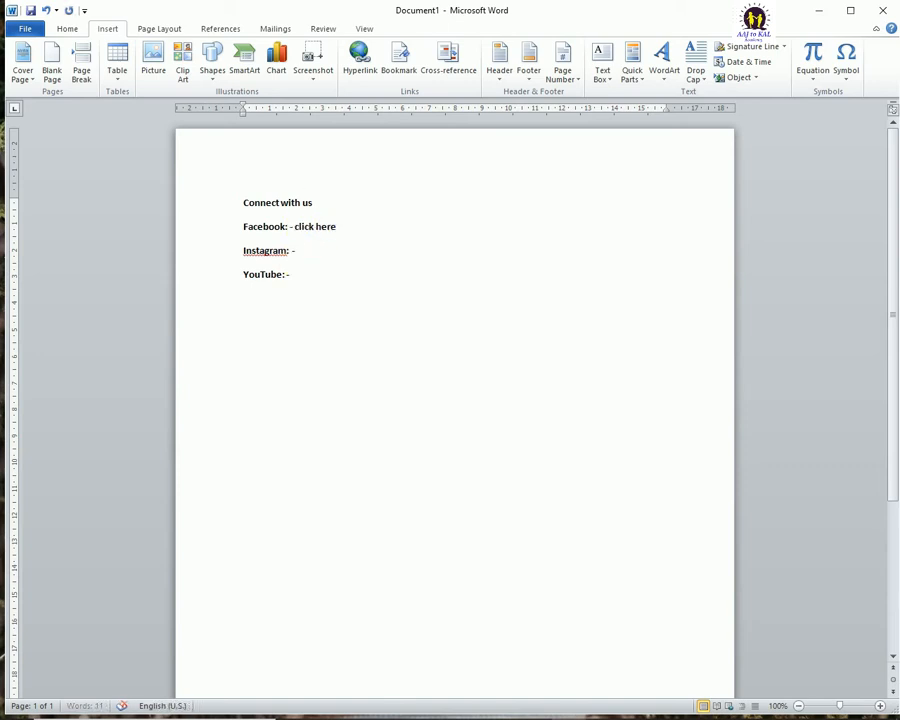
key("ctrl+v")
left_click(315, 274)
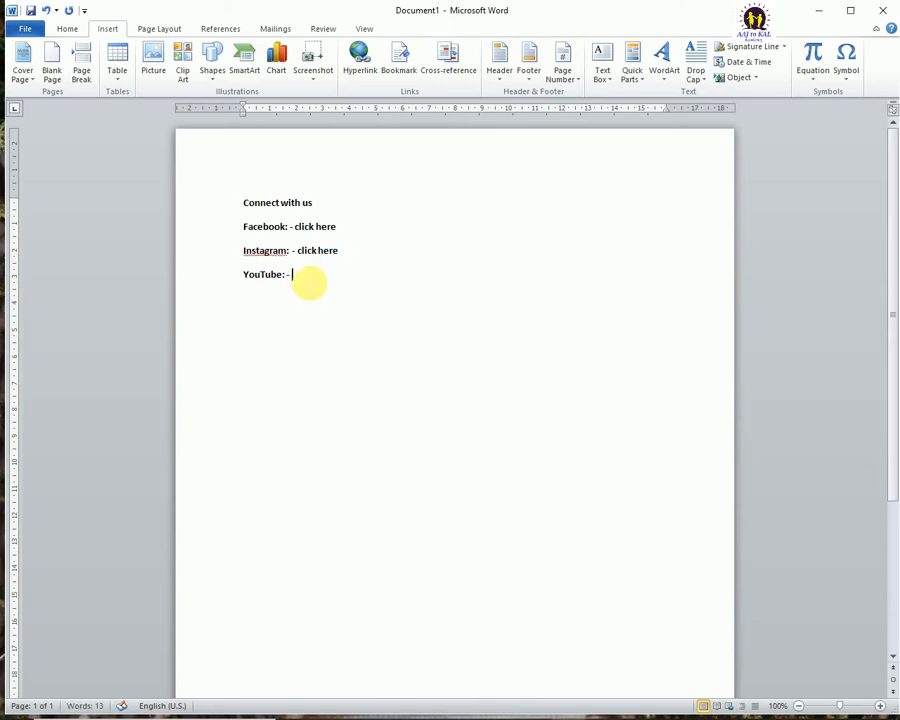
key("ctrl+v")
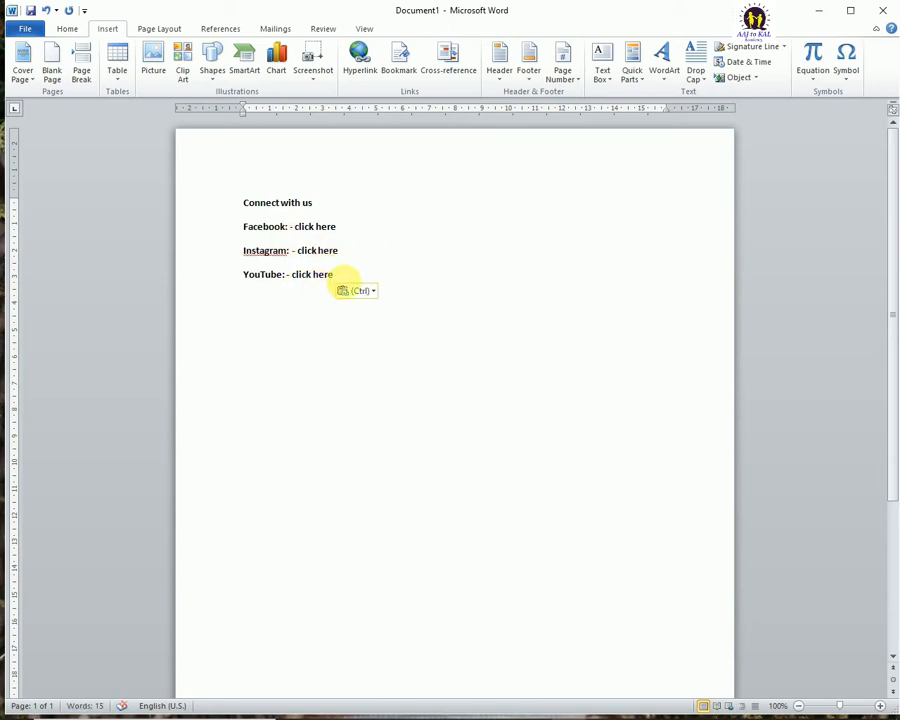
Increase the font size of the "Connect with us" heading to 18
left_click_drag(320, 203, 242, 202)
left_click(66, 28)
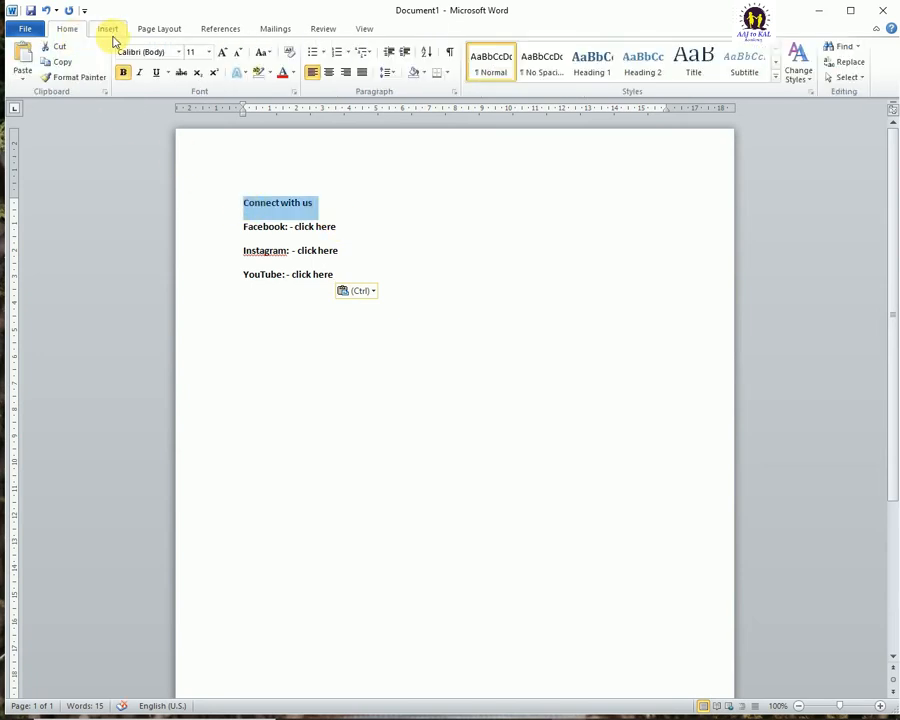
left_click(223, 53)
left_click(223, 53)
left_click(223, 53)
left_click(223, 53)
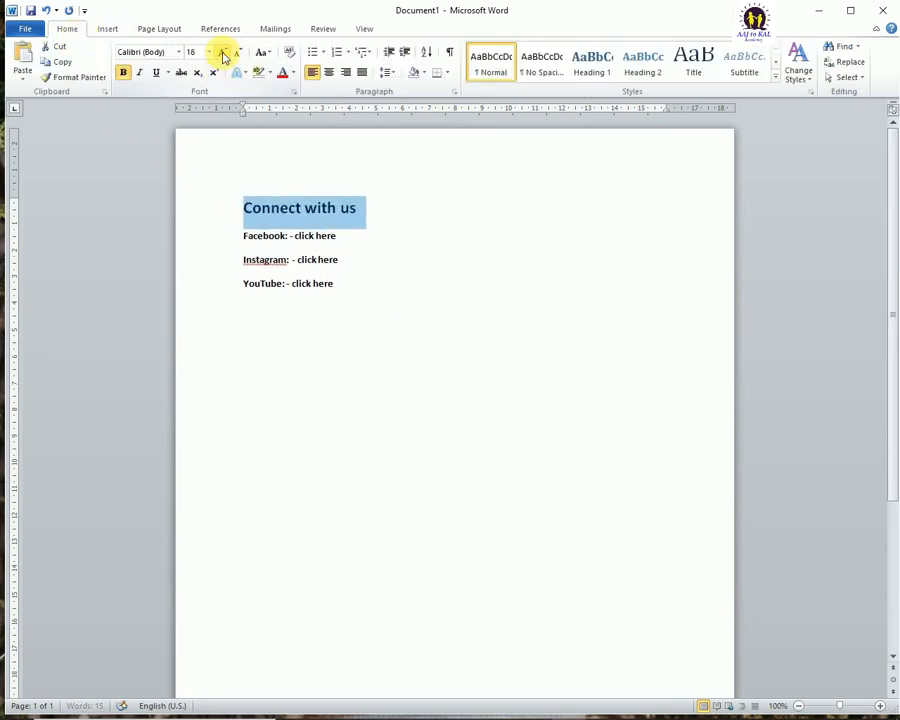
Increase the font size of the Facebook, Instagram and YouTube lines to 12
left_click_drag(297, 259, 249, 241)
left_click(224, 53)
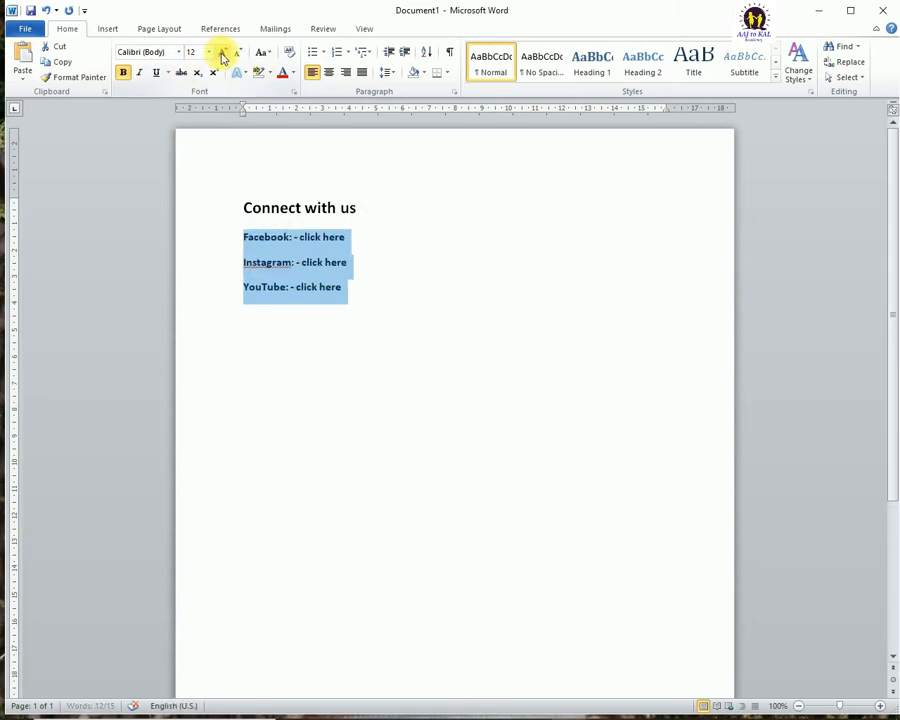
left_click(358, 310)
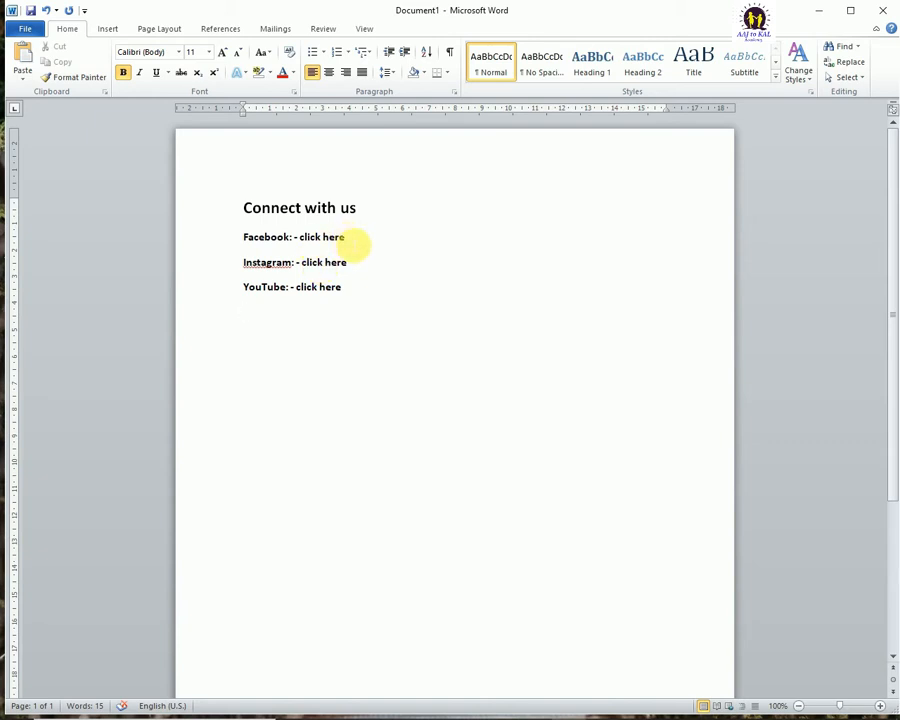
Open the Insert Hyperlink dialog for the "click here" text on the Facebook line, keeping that line in view
left_click_drag(345, 238, 310, 241)
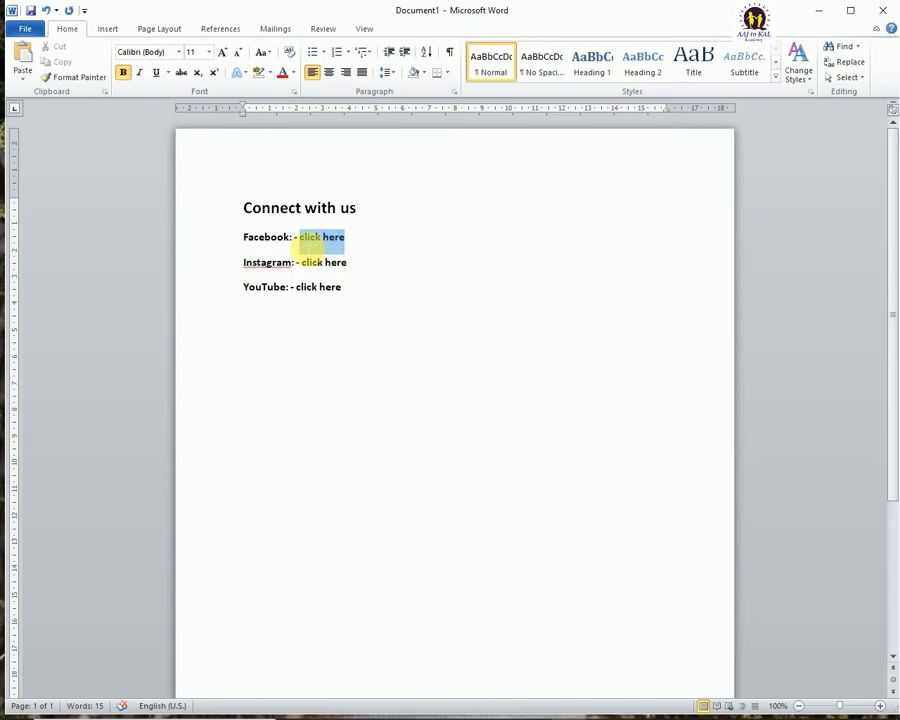
left_click(106, 30)
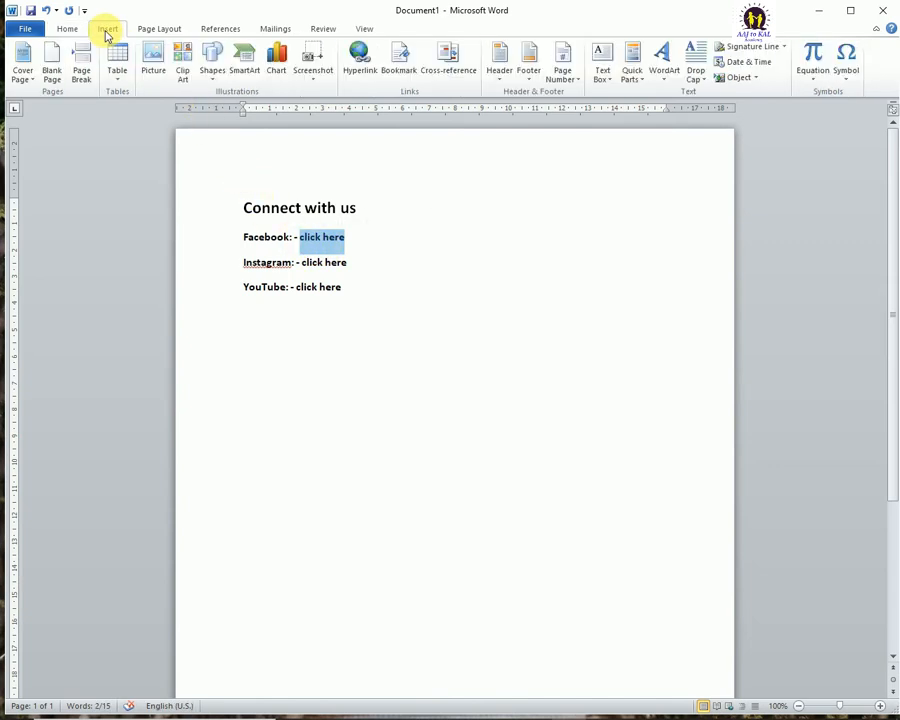
left_click(359, 67)
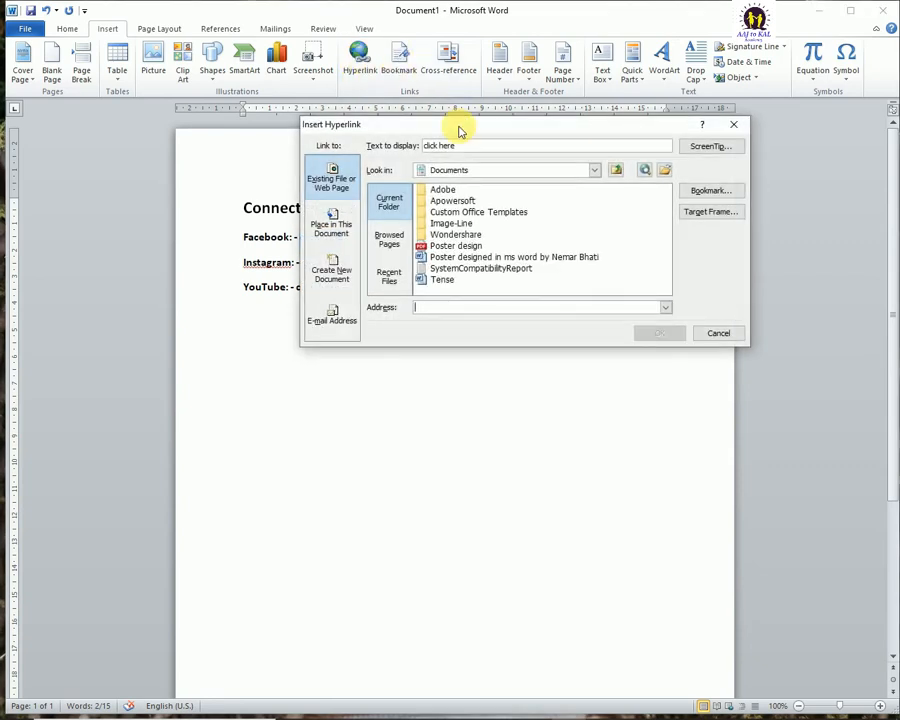
left_click_drag(458, 131, 580, 120)
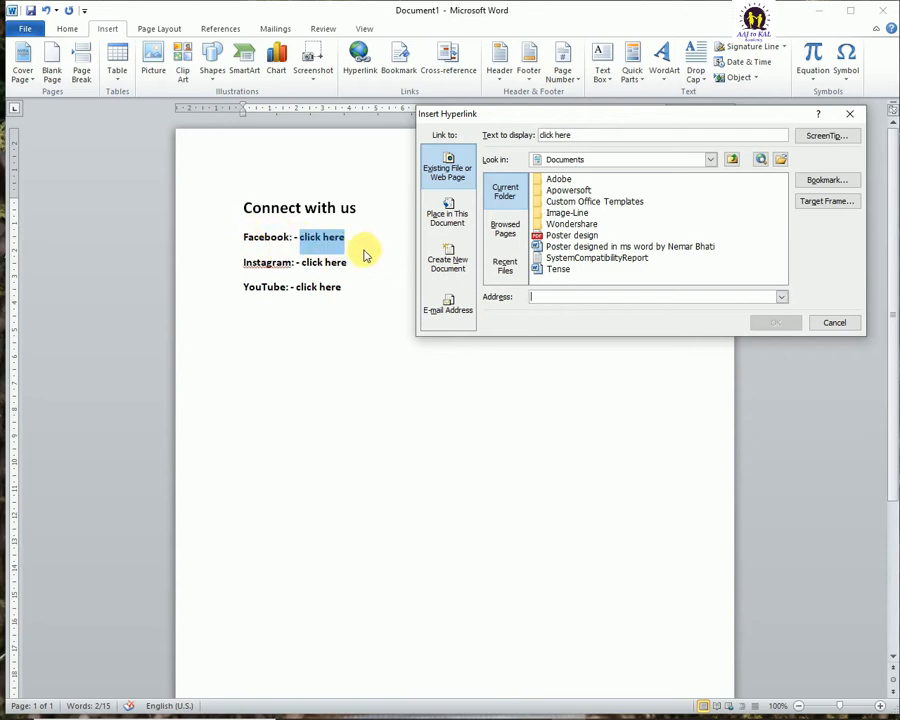
Switch to the Chrome browser and copy the web address of the AAJ to KAL Facebook page
left_click(540, 708)
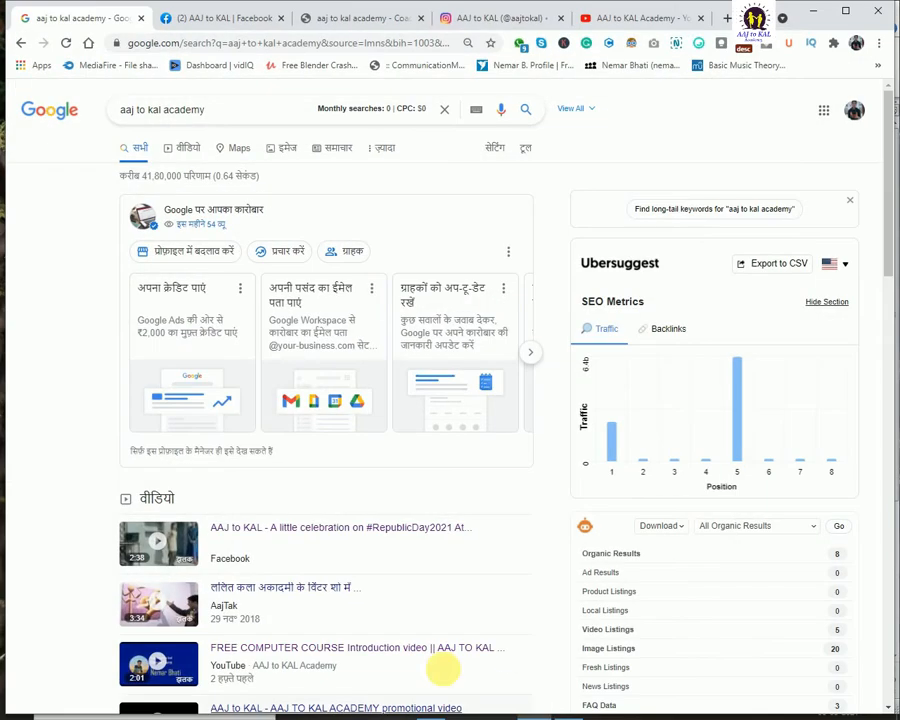
left_click(190, 18)
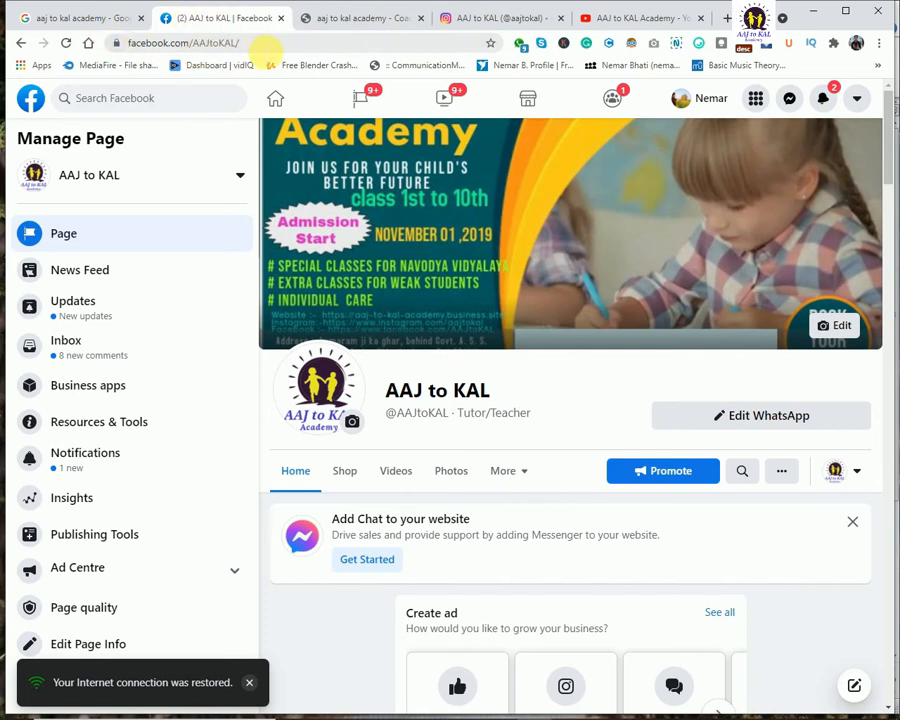
left_click(253, 45)
key("ctrl+c")
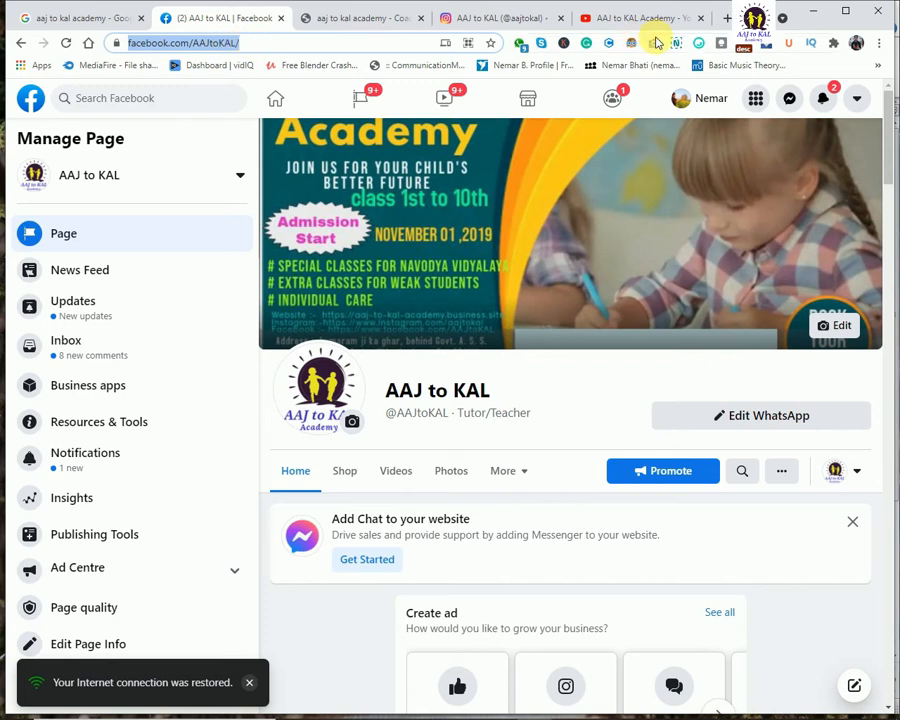
left_click(808, 11)
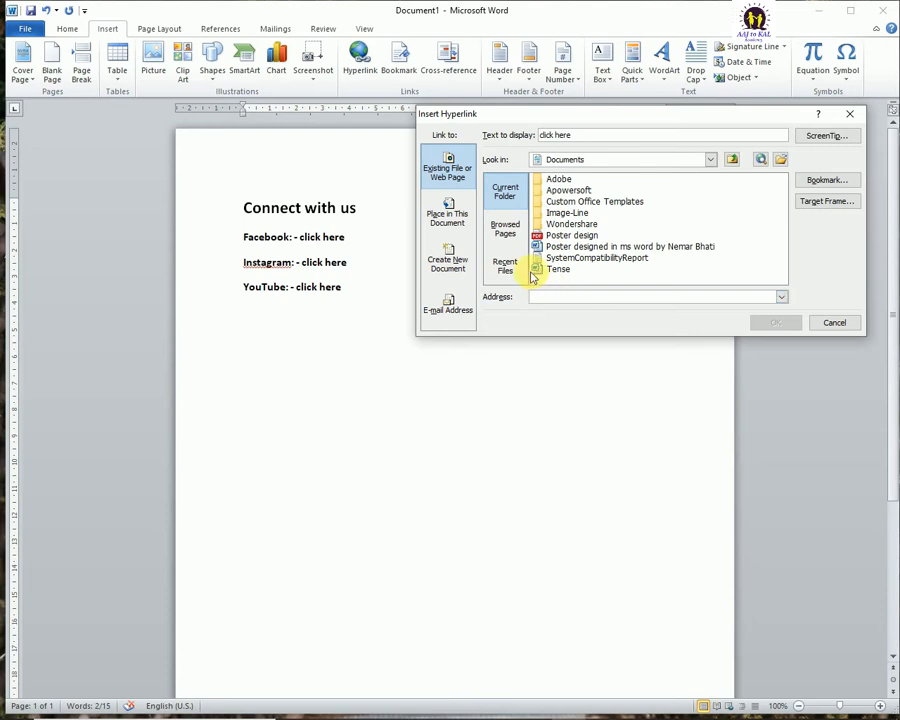
key("ctrl+v")
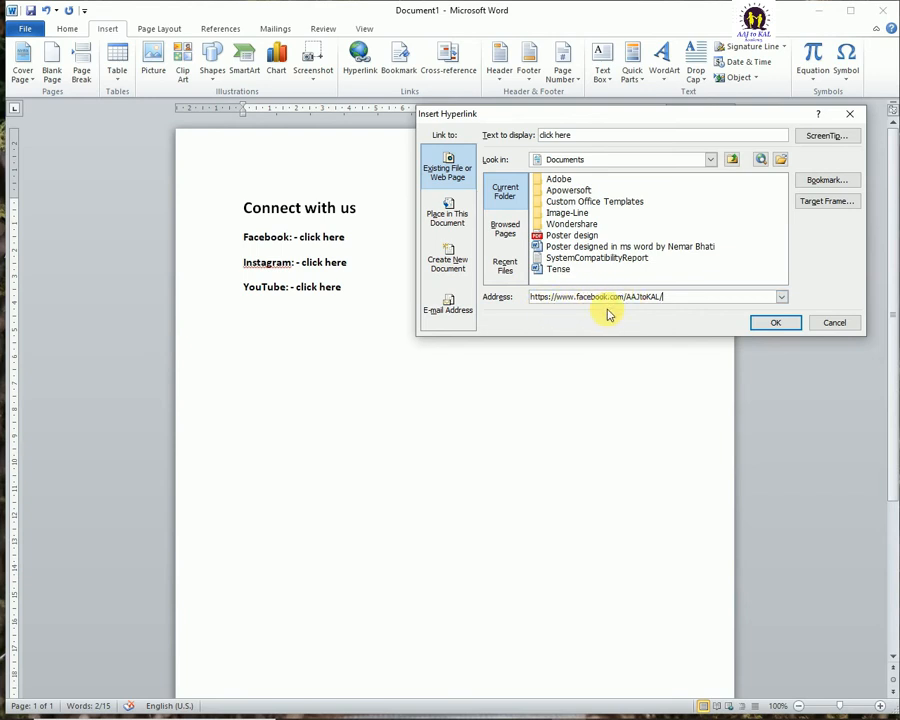
left_click(776, 323)
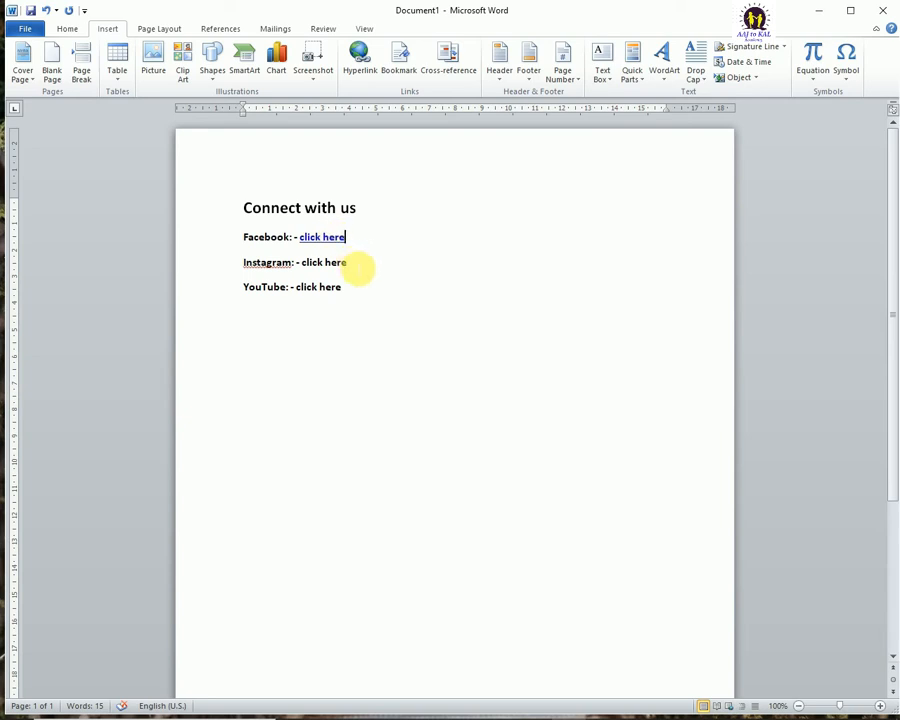
Open the Insert Hyperlink dialog for the "click here" text on the Instagram line, ready for its web address
left_click_drag(348, 262, 304, 265)
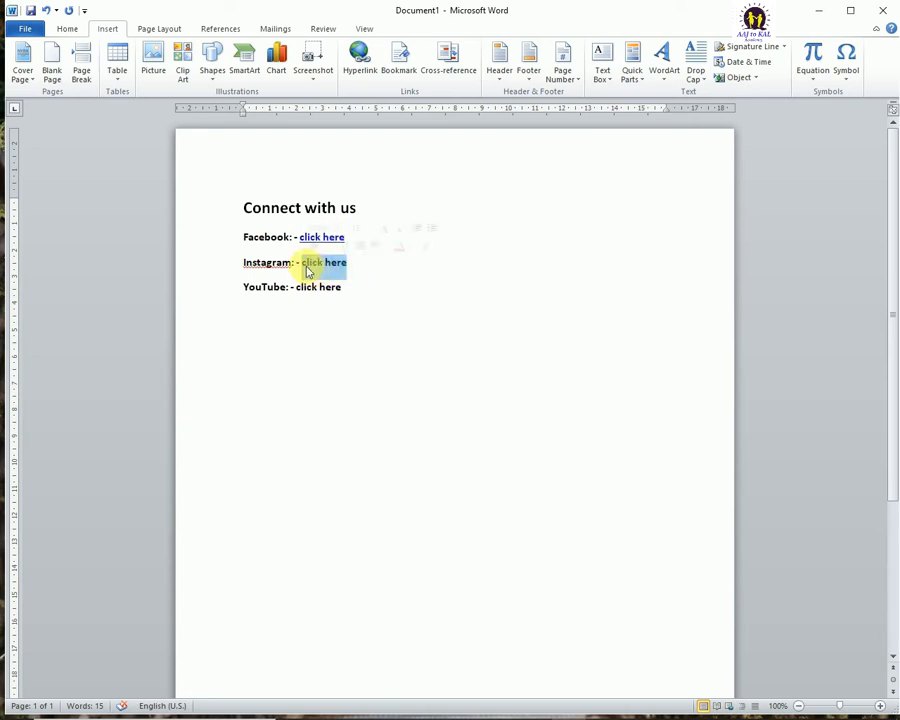
left_click(358, 60)
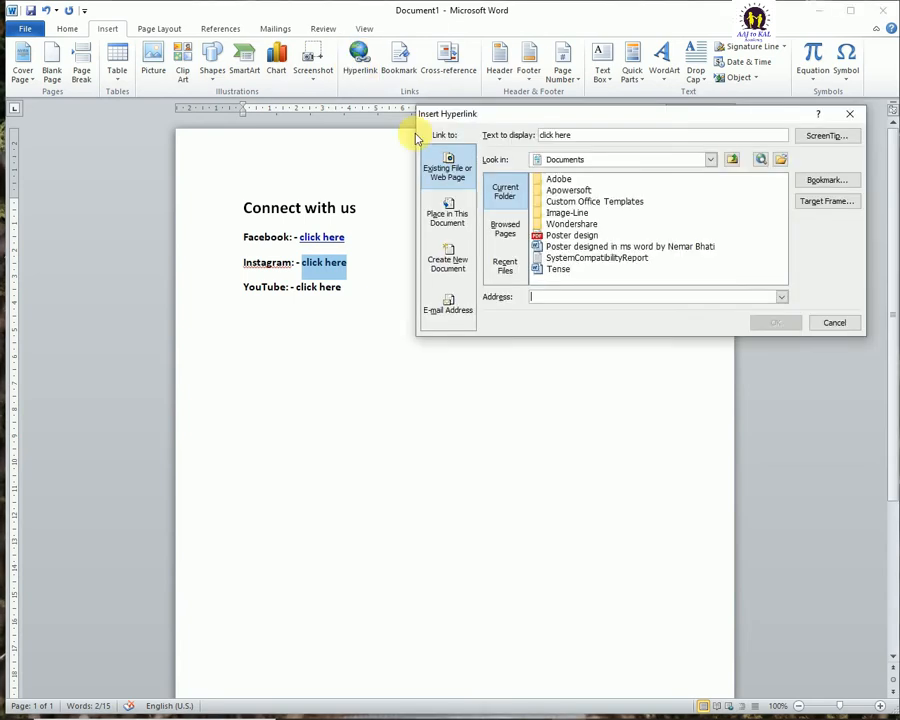
left_click_drag(606, 124, 565, 127)
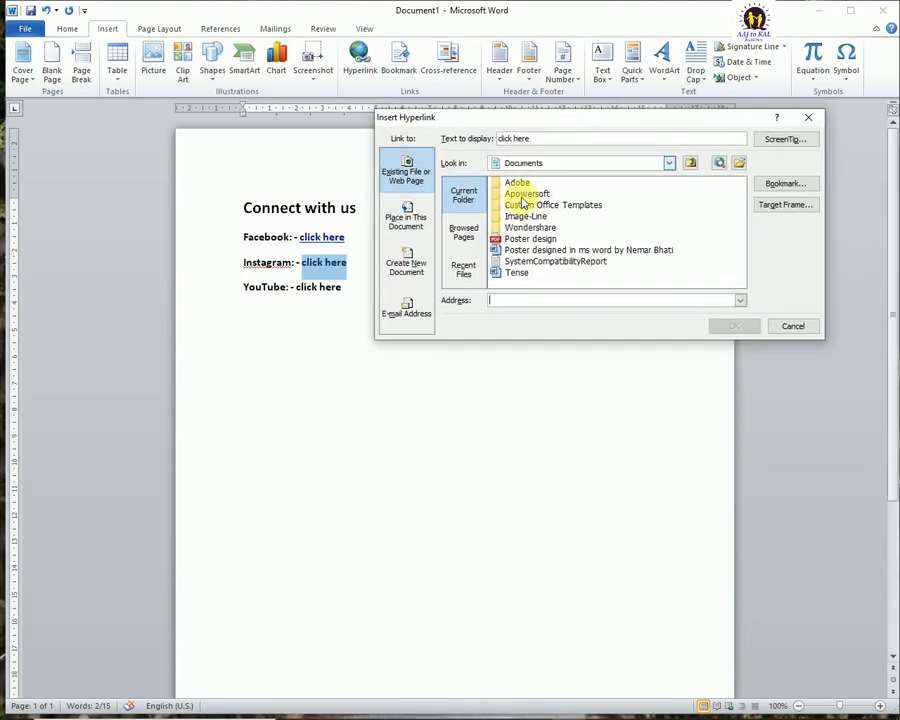
left_click(510, 302)
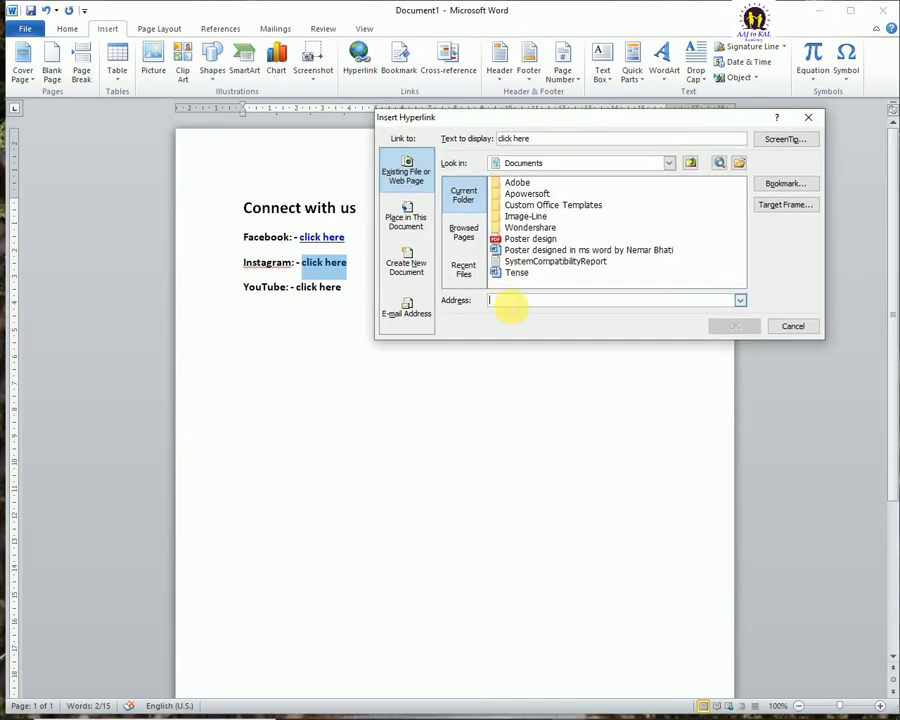
Switch to Chrome and copy the web address of the academy's Instagram profile, aajtokal
left_click(540, 714)
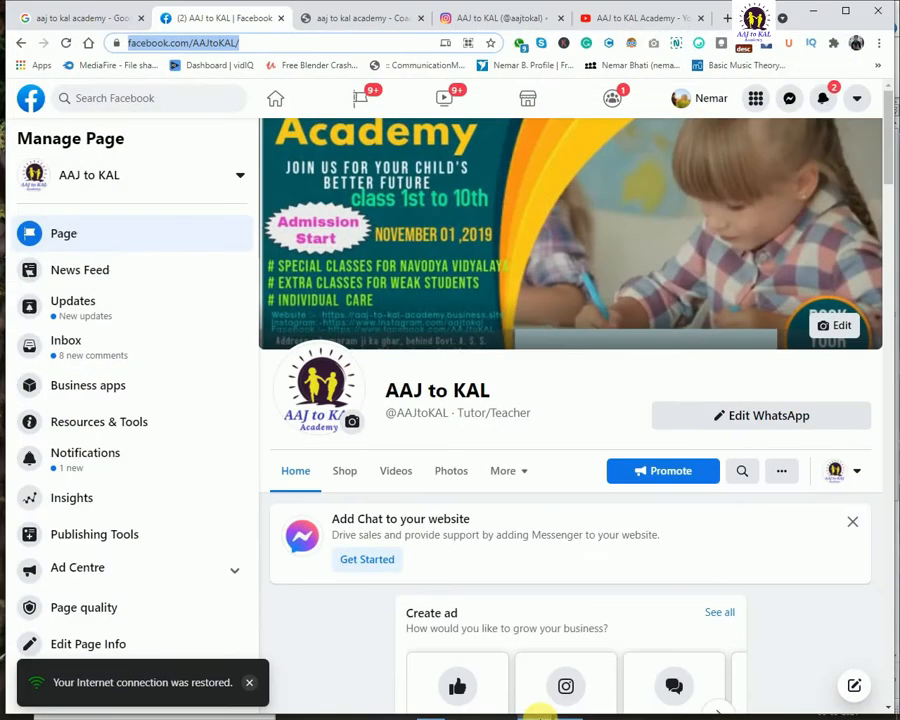
left_click(470, 18)
left_click(188, 43)
key("ctrl+c")
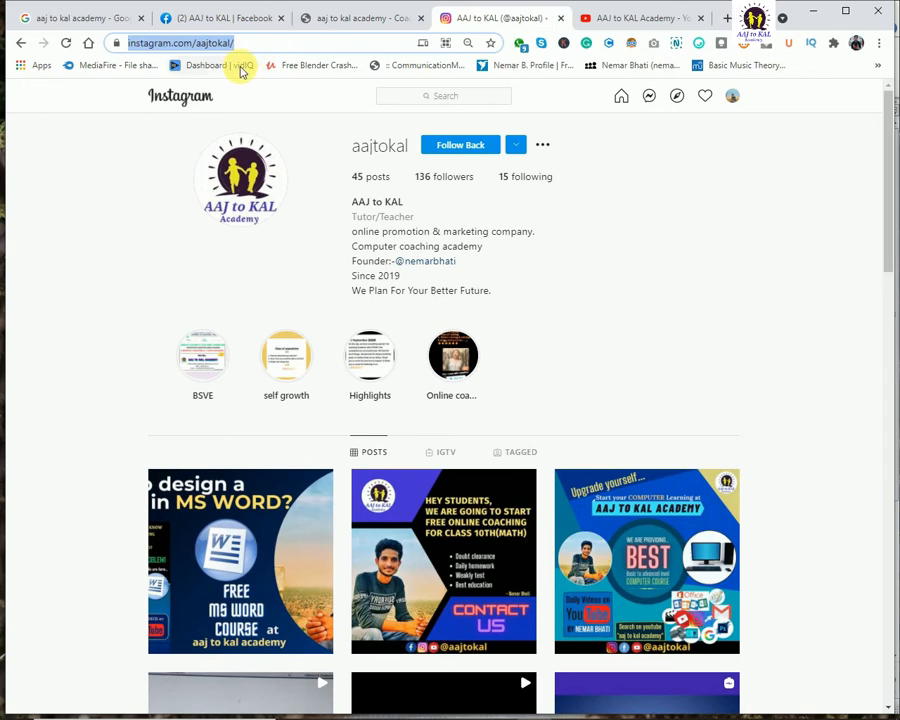
left_click(813, 12)
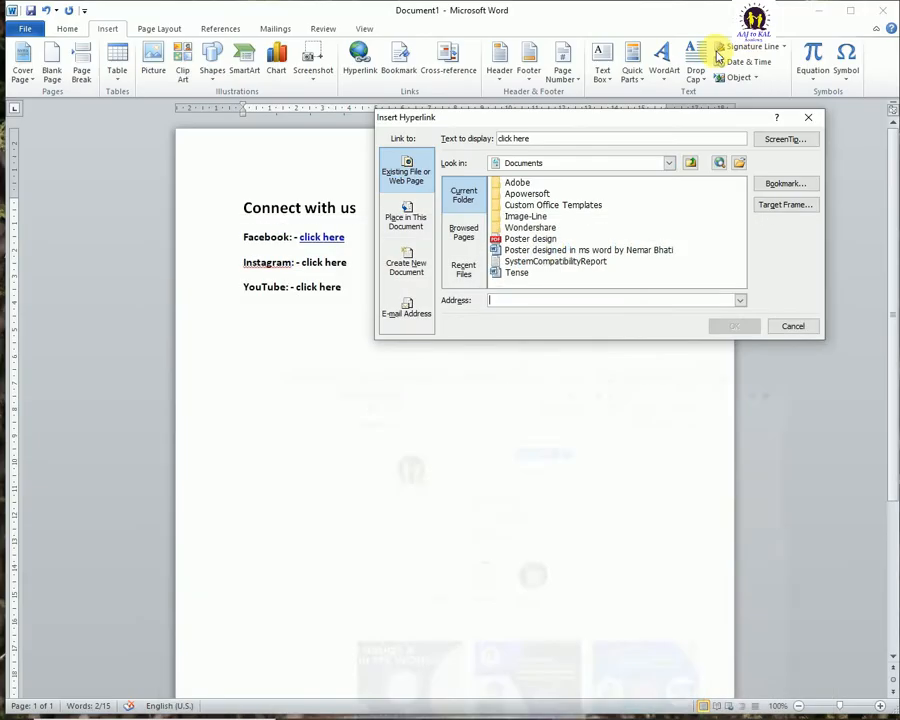
left_click(516, 303)
key("ctrl+v")
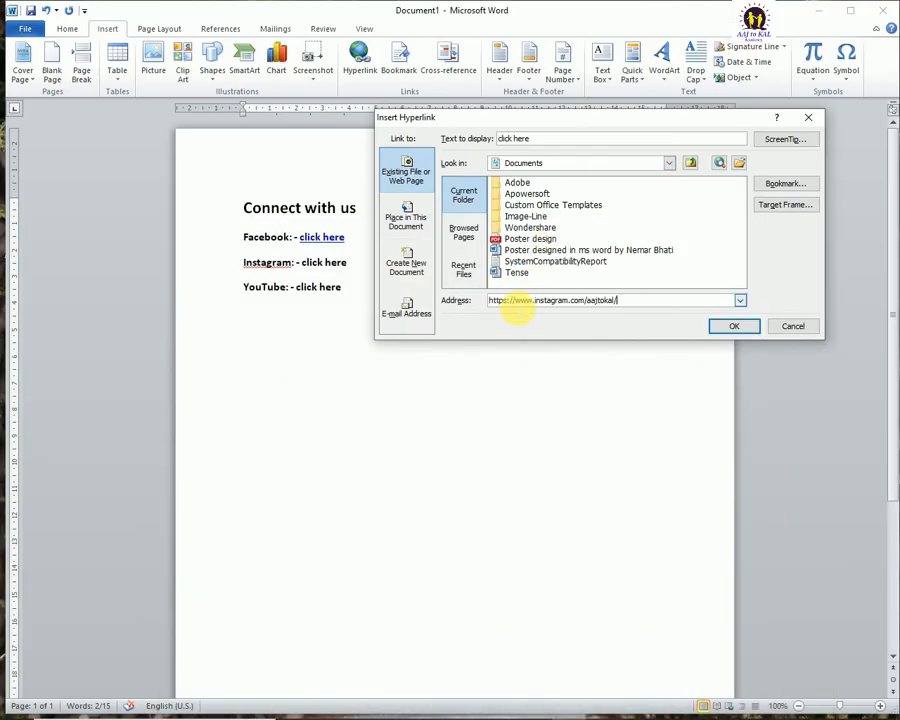
left_click(733, 326)
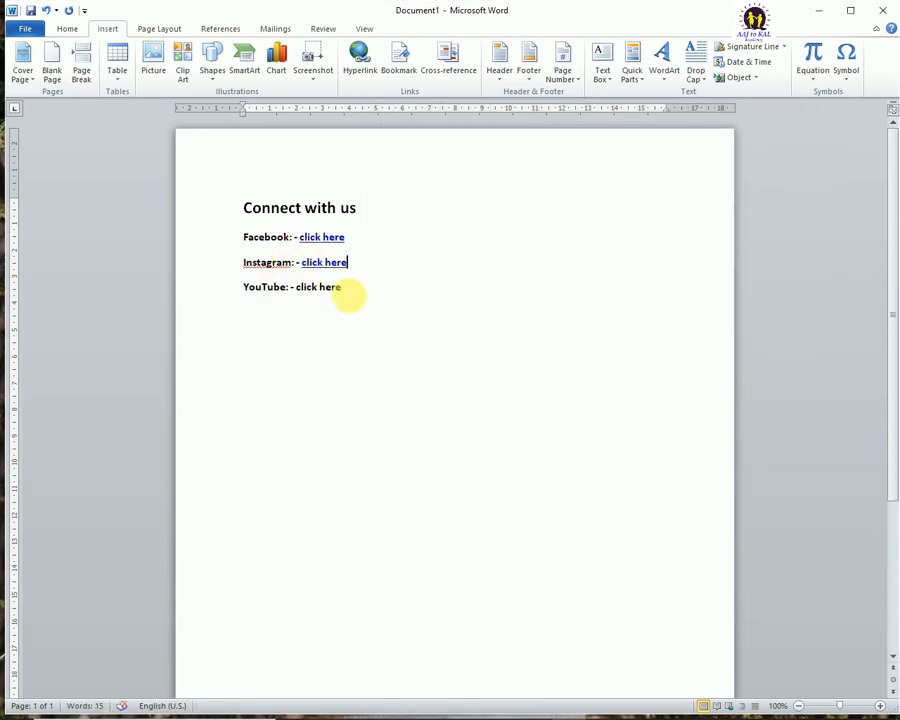
Link the YouTube line's "click here" text to the AAJ to KAL Academy YouTube channel, copying the channel's address from Chrome
left_click_drag(350, 294, 308, 292)
left_click(360, 57)
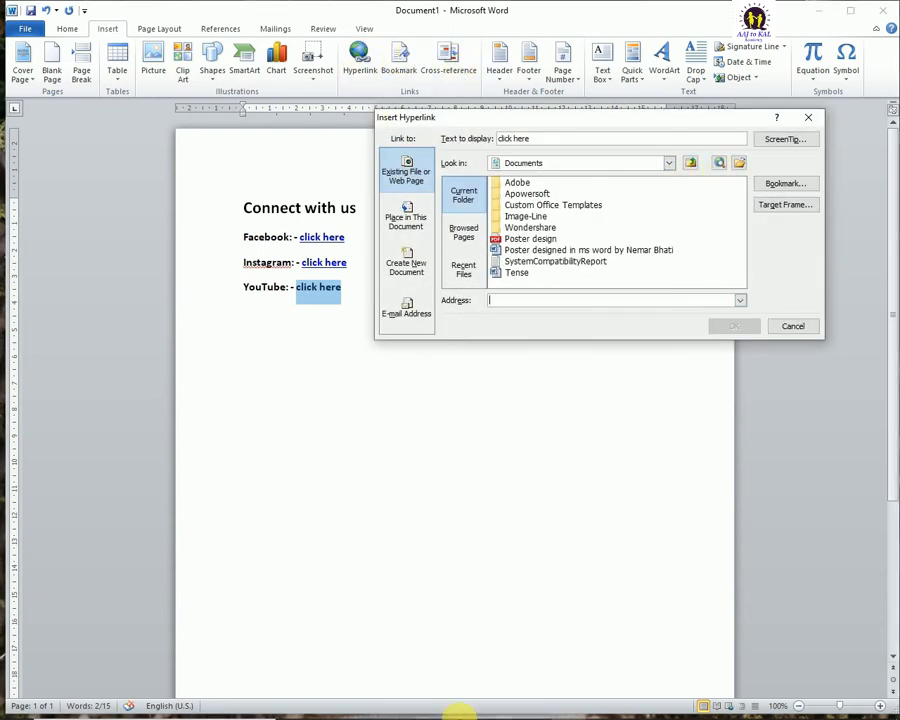
left_click(540, 712)
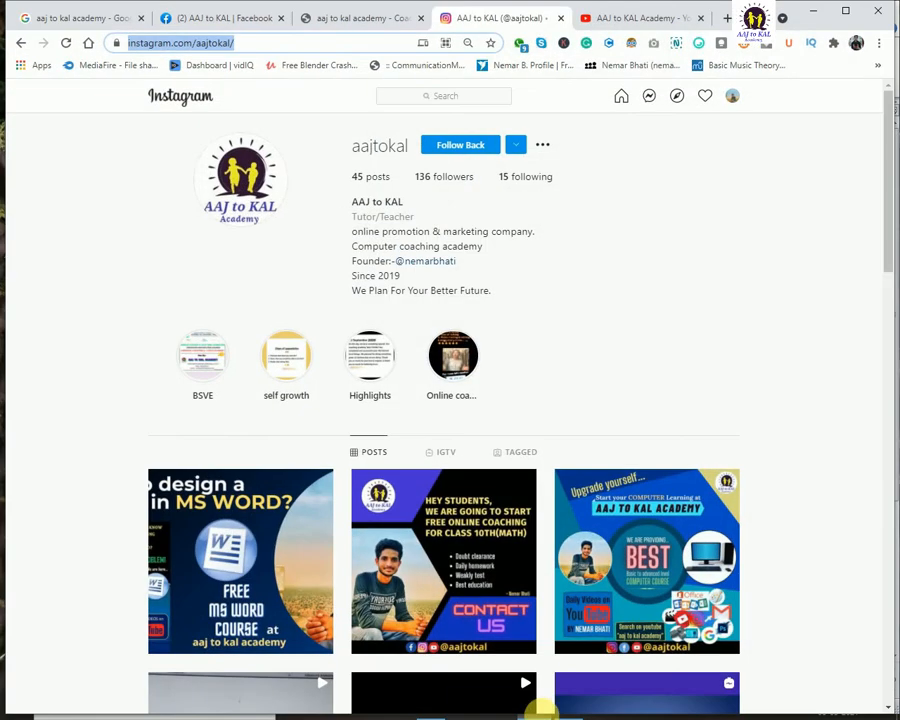
left_click(634, 24)
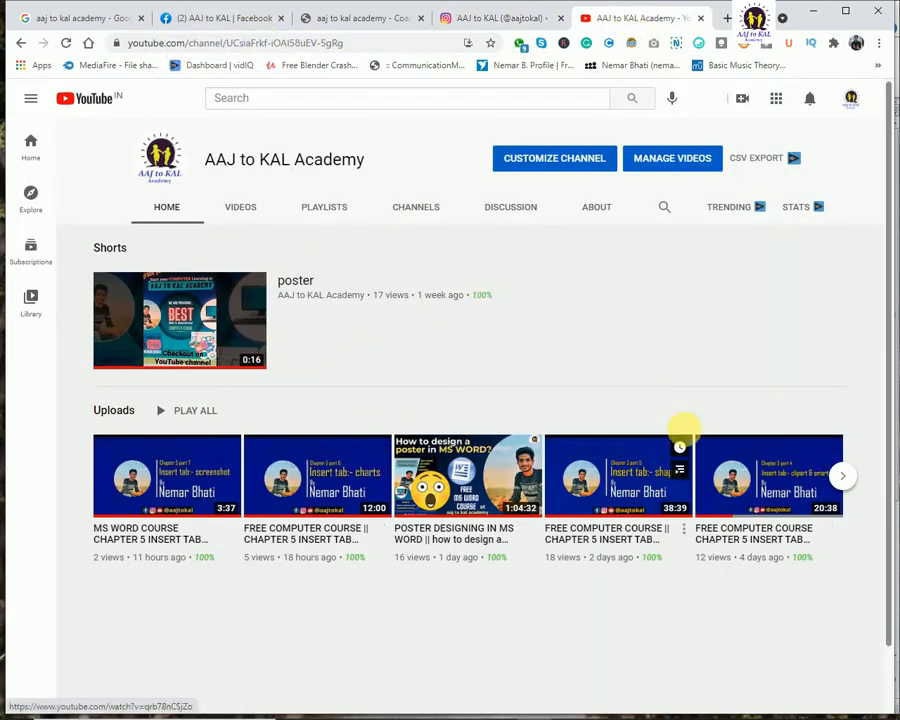
left_click(841, 481)
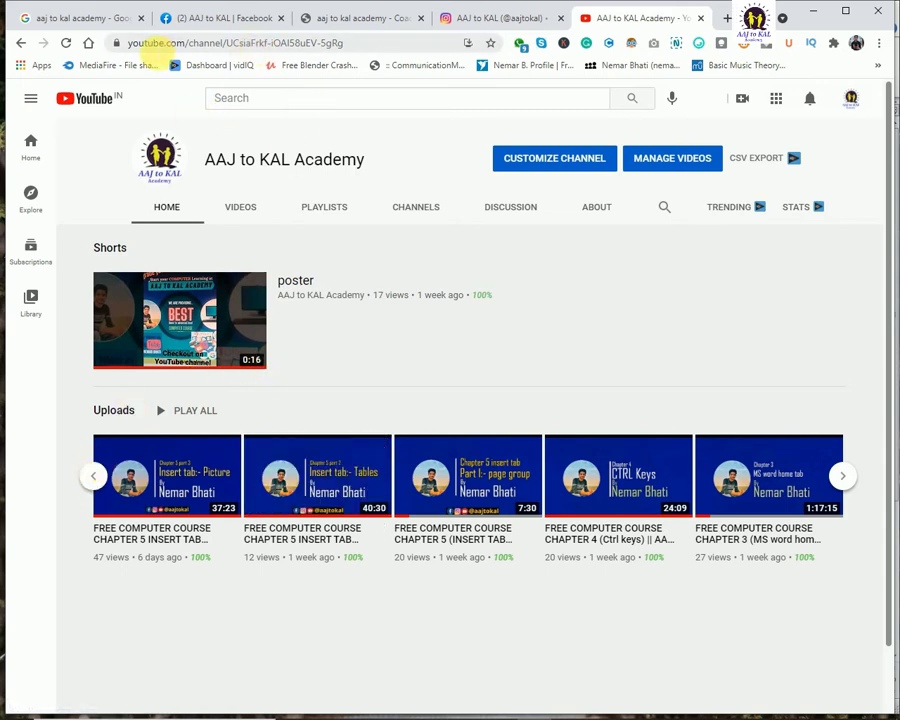
left_click(236, 43)
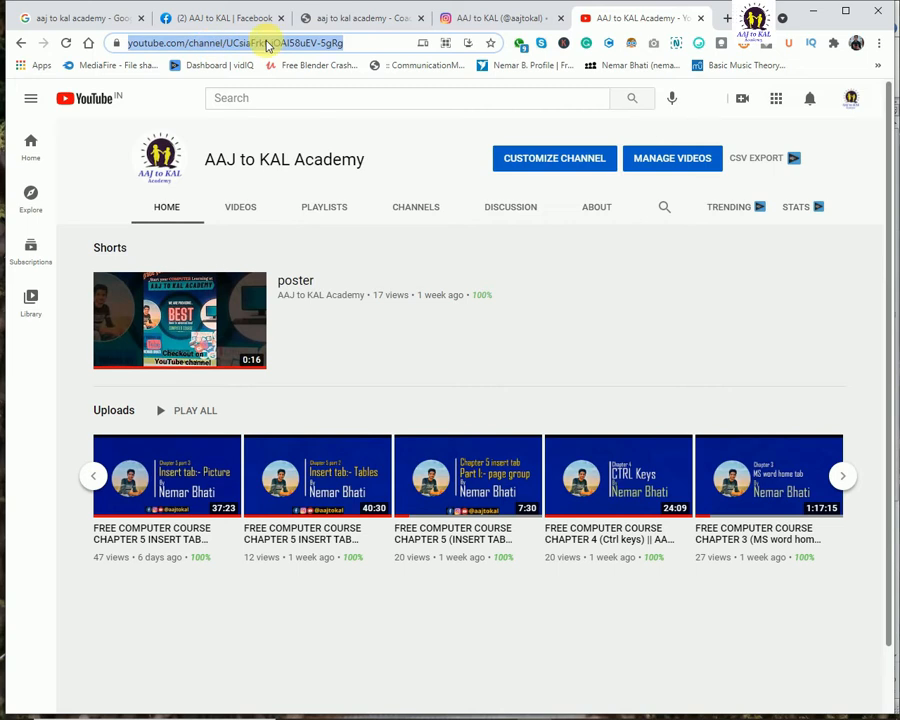
right_click(258, 42)
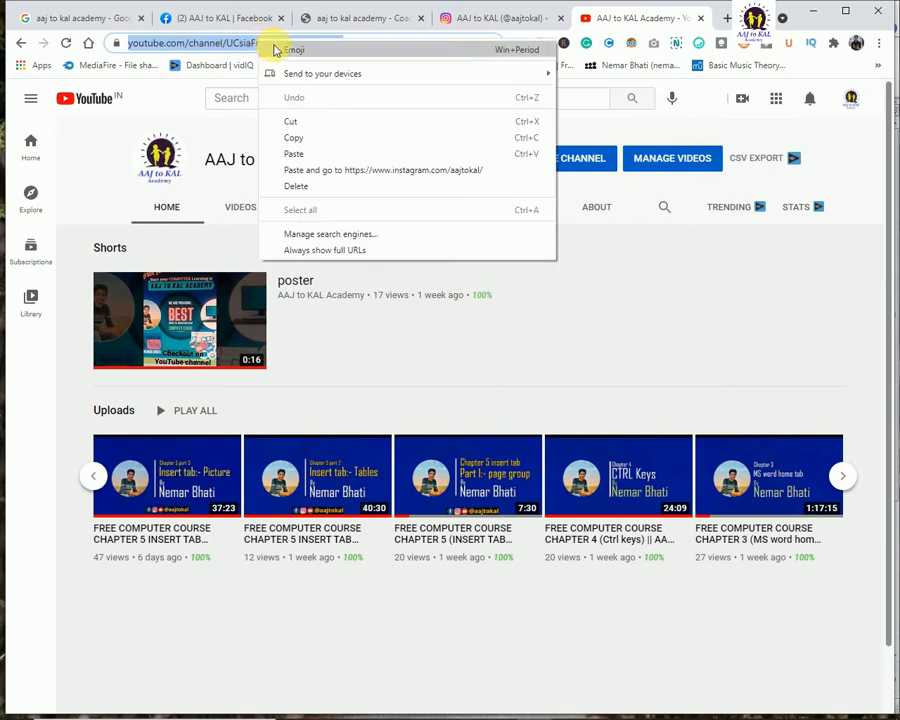
left_click(296, 140)
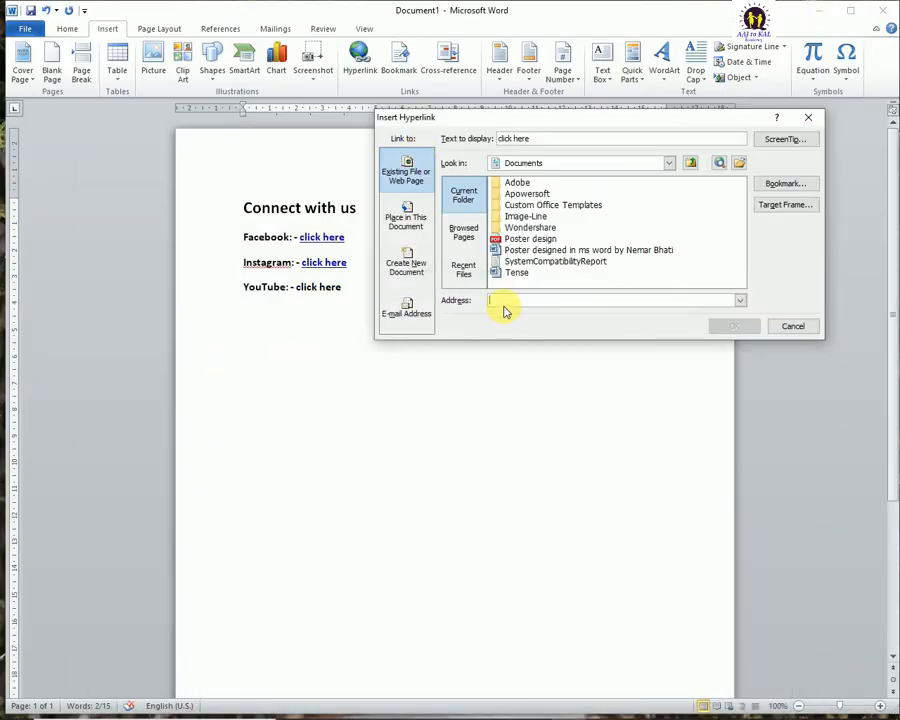
key("ctrl+v")
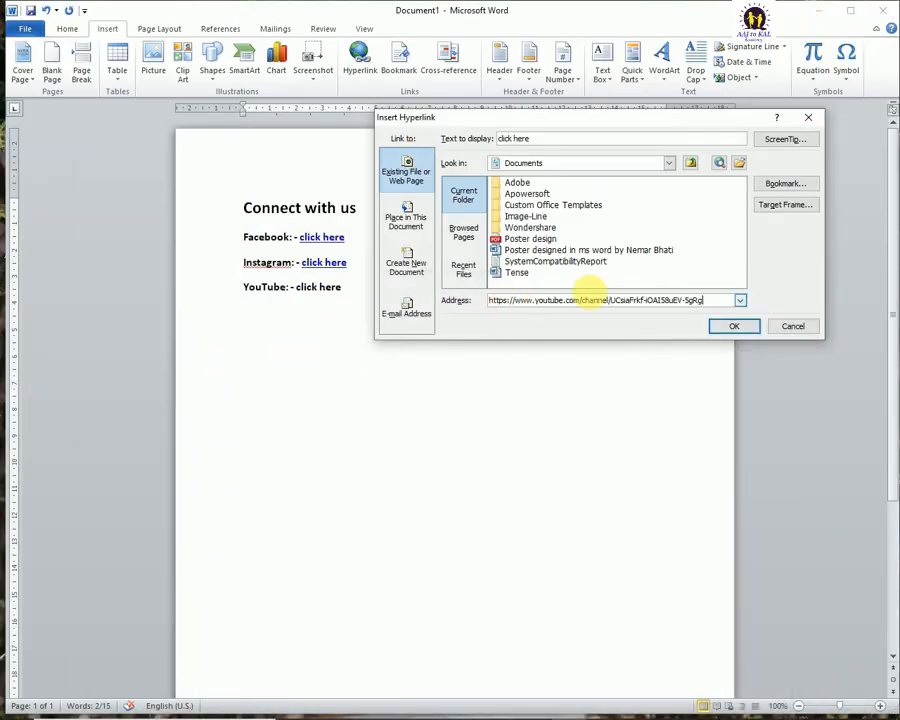
left_click(732, 325)
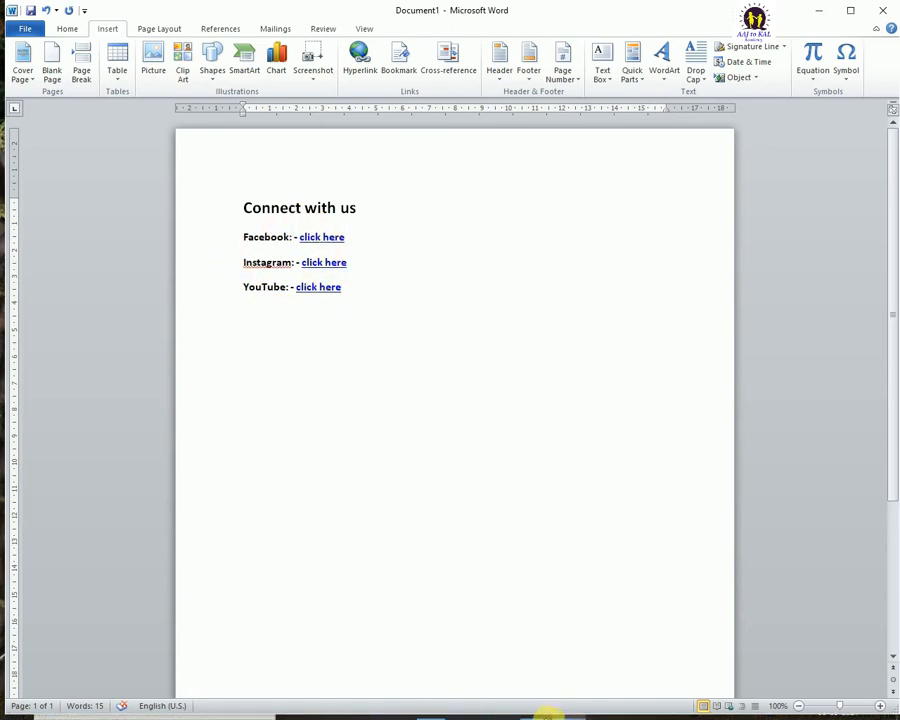
Switch to Chrome, copy the academy website's address aajtokal.business.site, and close the Instagram, YouTube, Facebook and website tabs
left_click(548, 715)
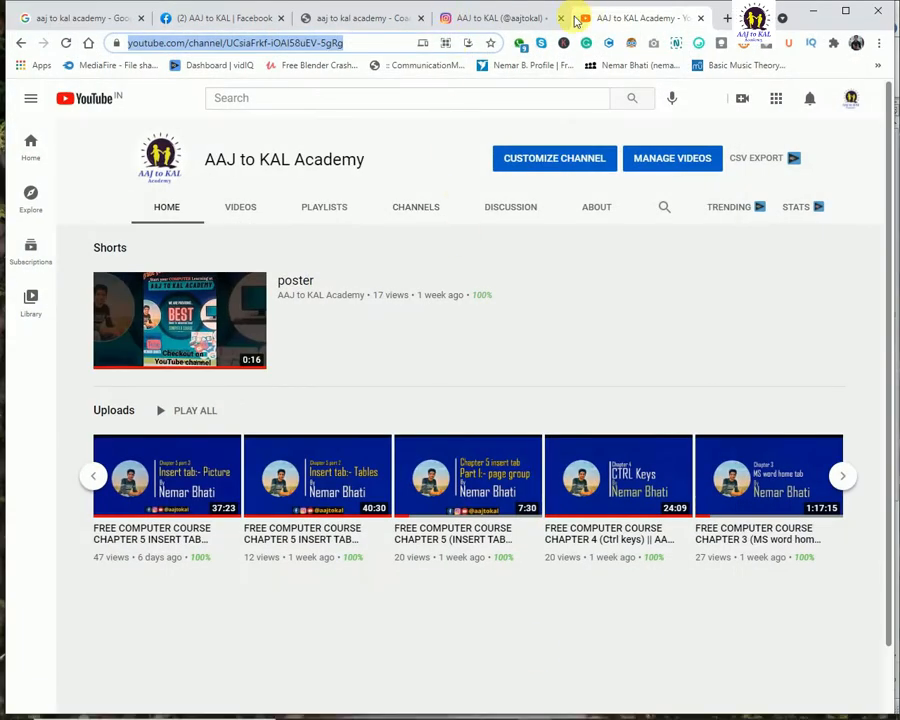
left_click(560, 18)
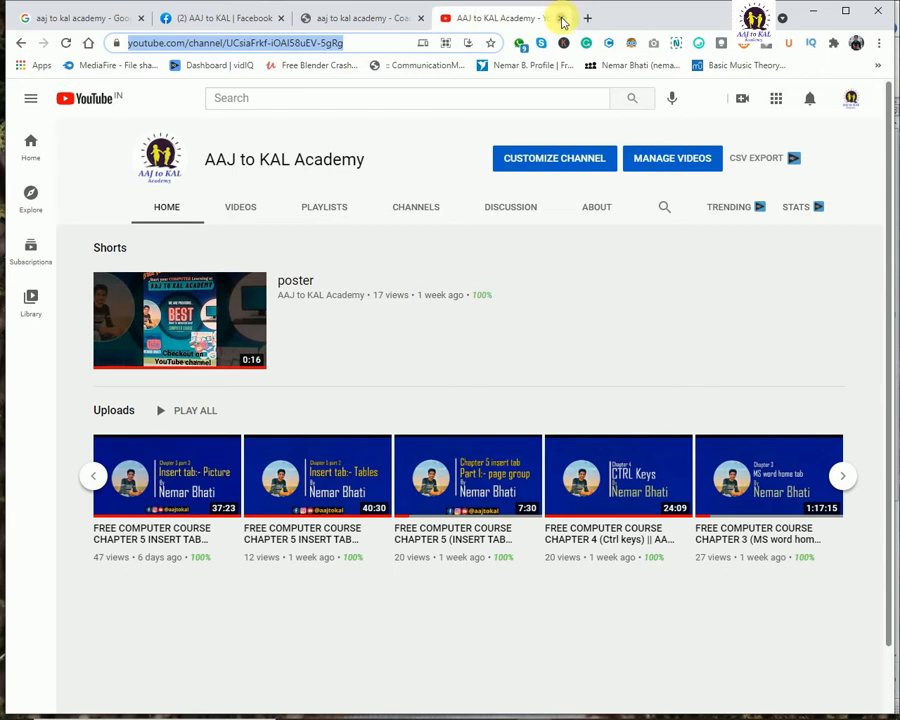
left_click(562, 19)
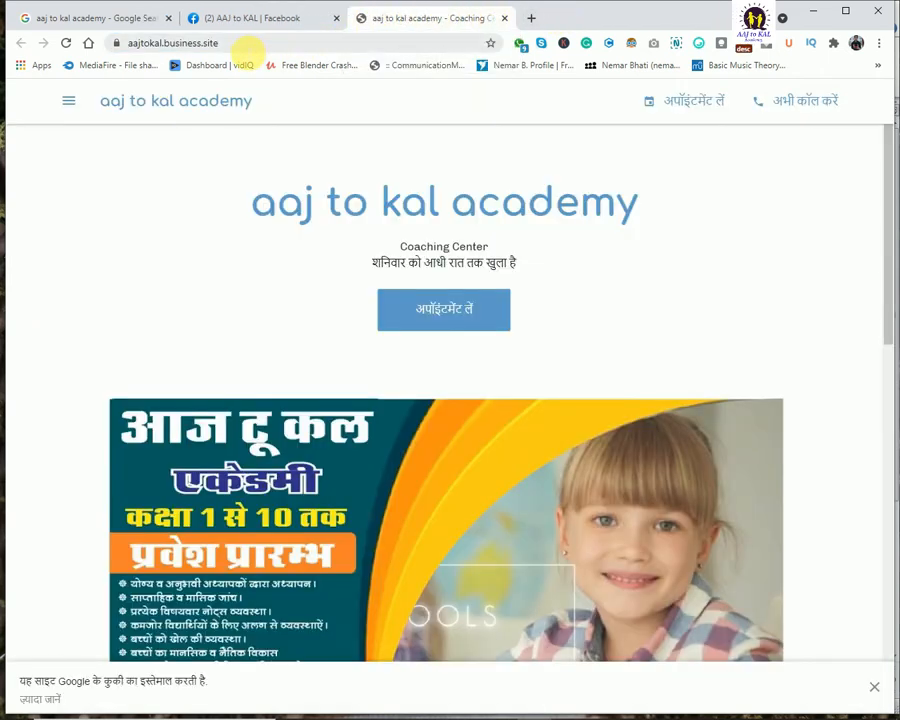
left_click(250, 47)
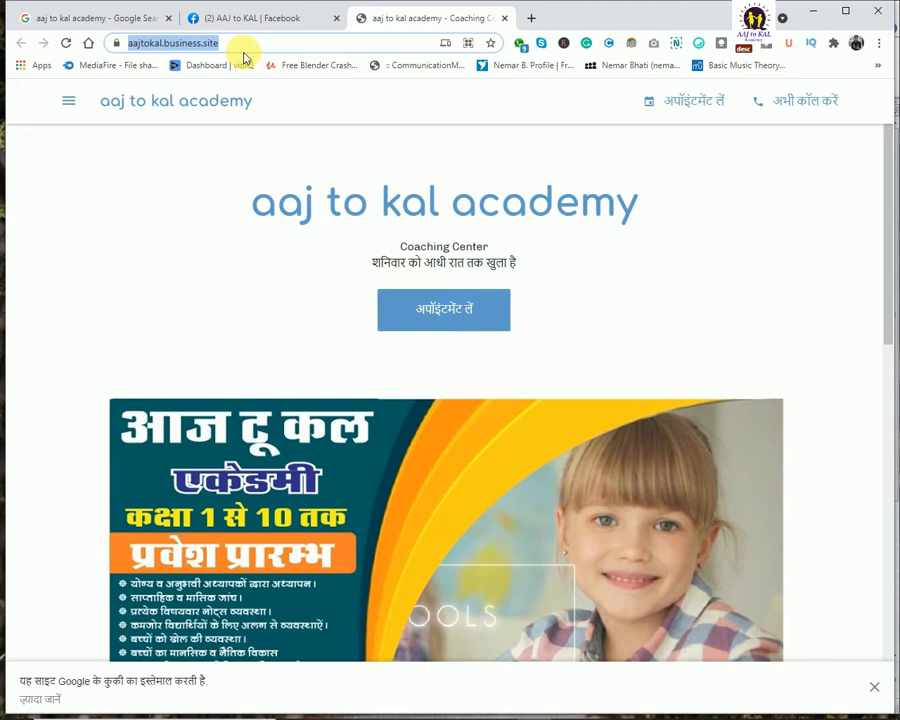
left_click(335, 19)
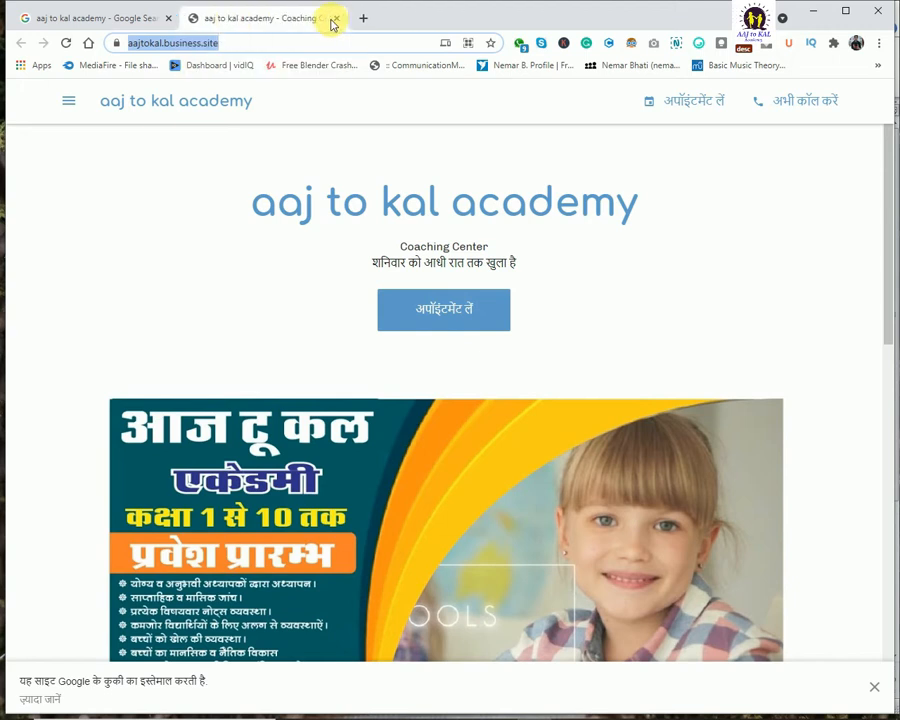
left_click(338, 19)
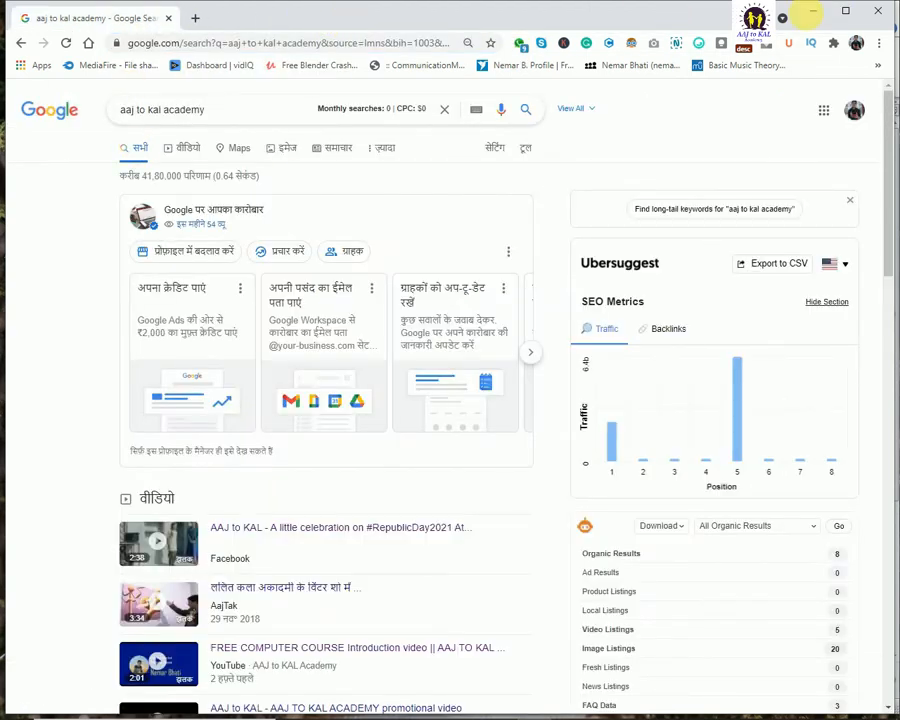
left_click(812, 11)
left_click(372, 291)
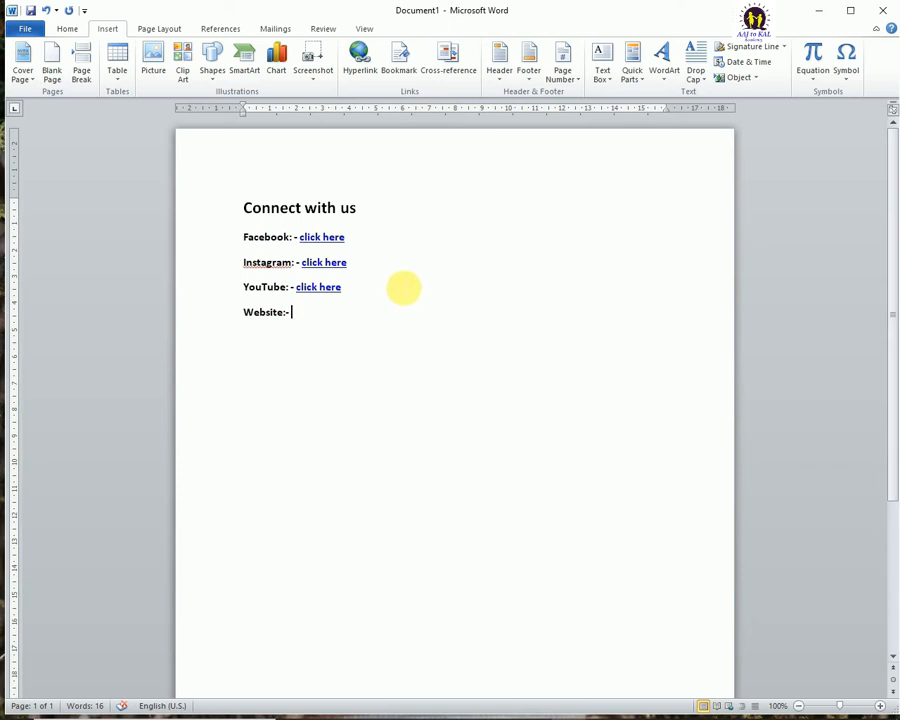
left_click(355, 60)
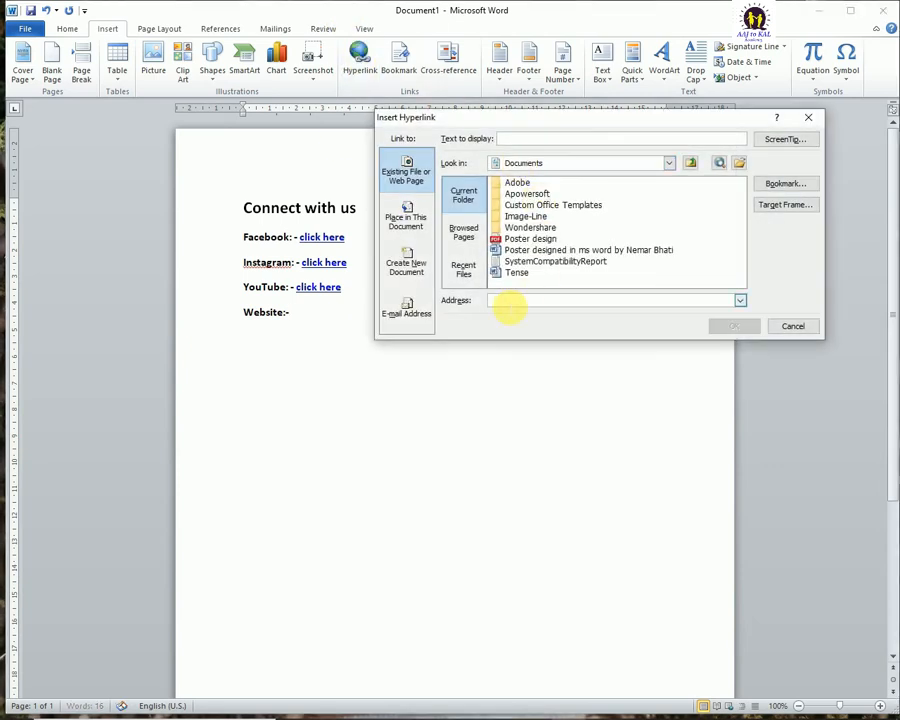
key("ctrl+v")
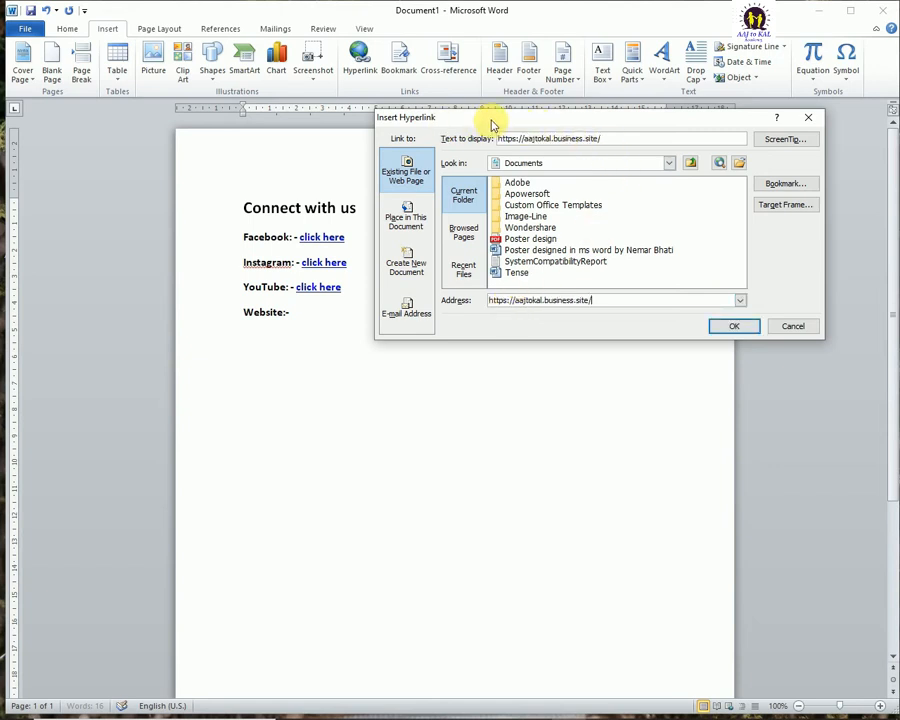
left_click_drag(491, 121, 484, 198)
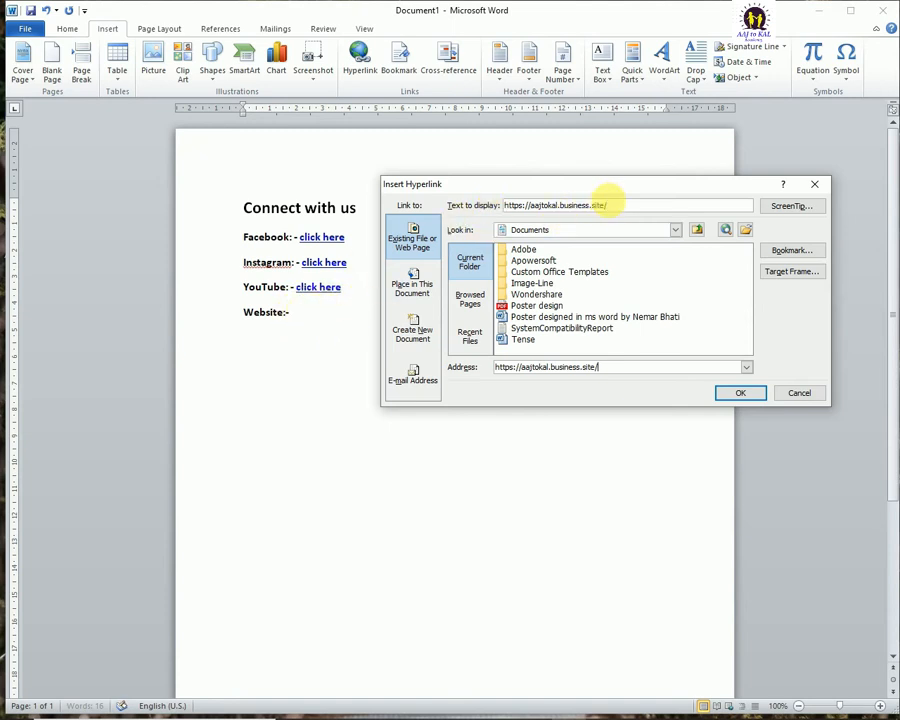
left_click_drag(607, 205, 487, 205)
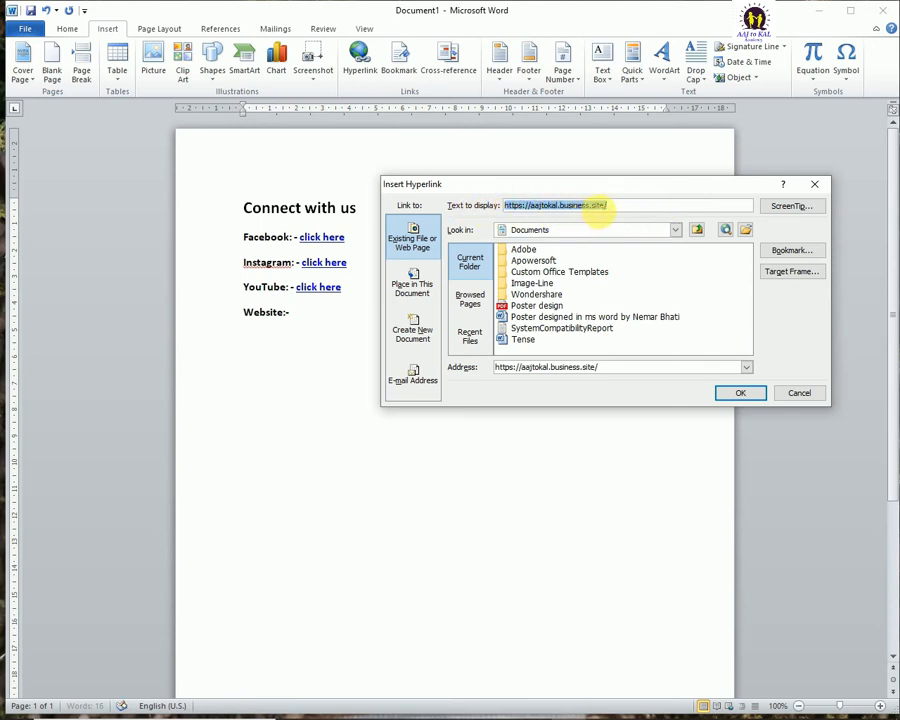
left_click(546, 204)
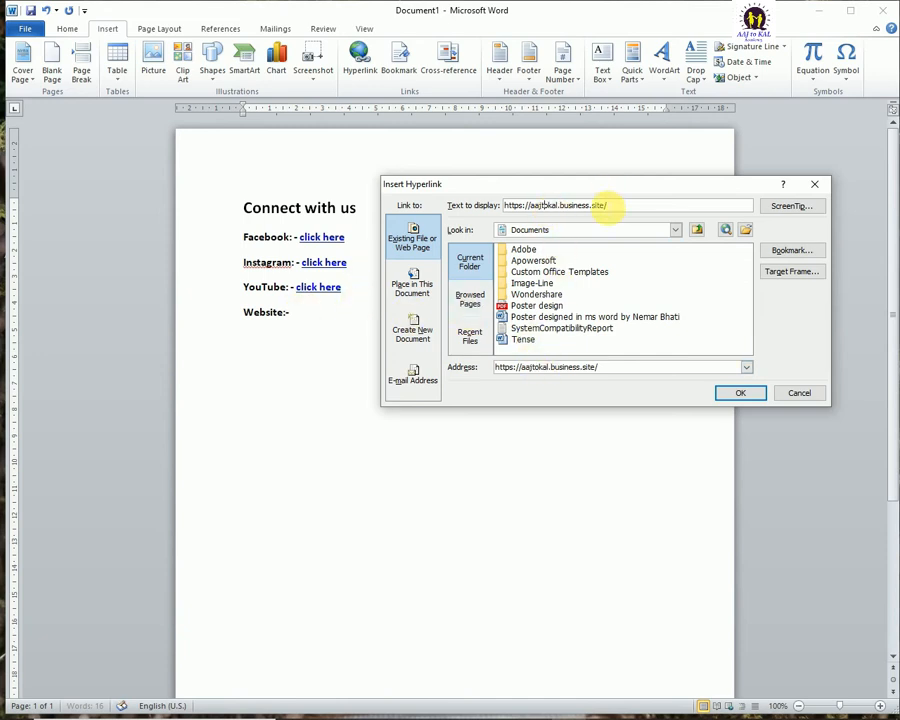
left_click(740, 393)
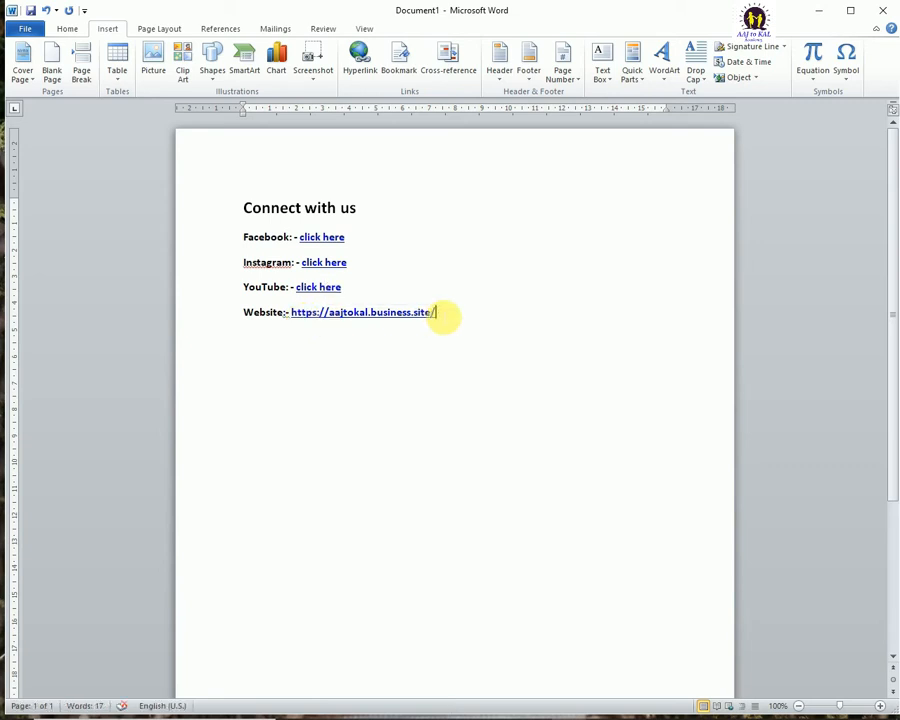
left_click_drag(435, 313, 288, 313)
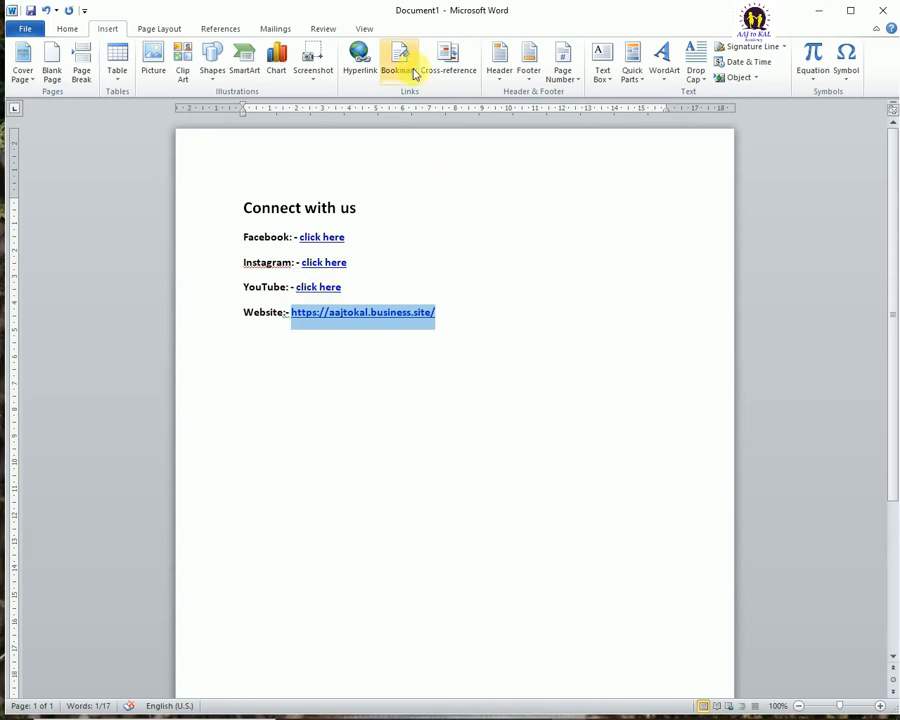
left_click(358, 58)
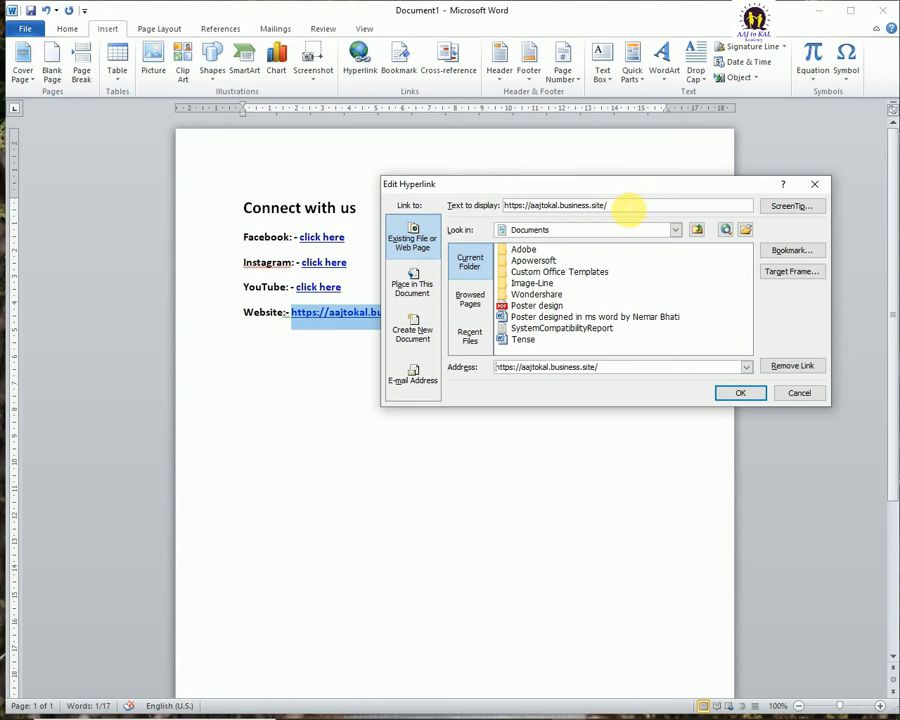
left_click_drag(628, 207, 460, 195)
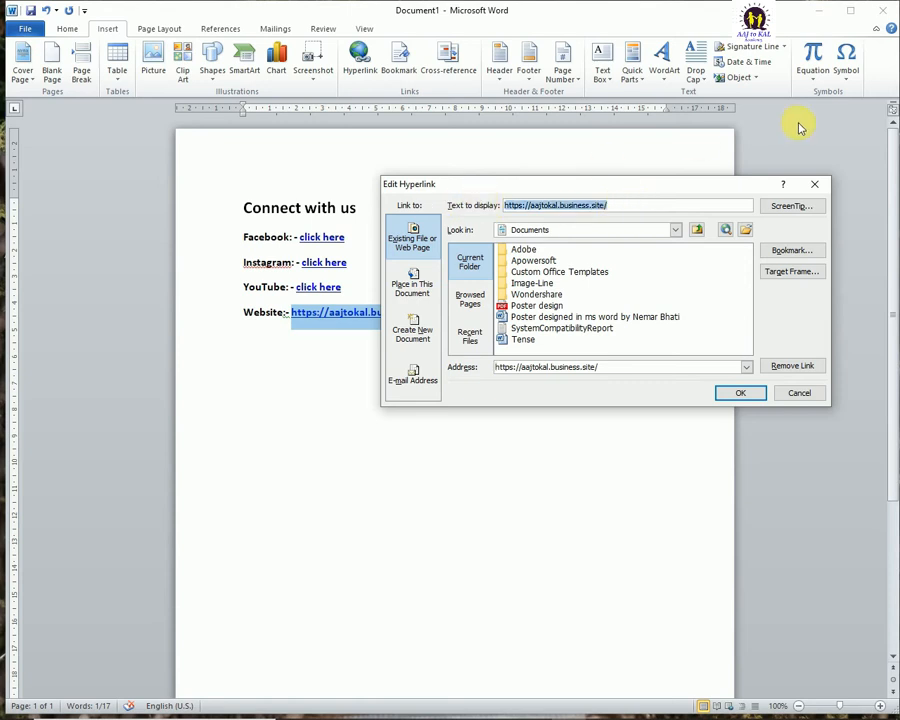
type("click here")
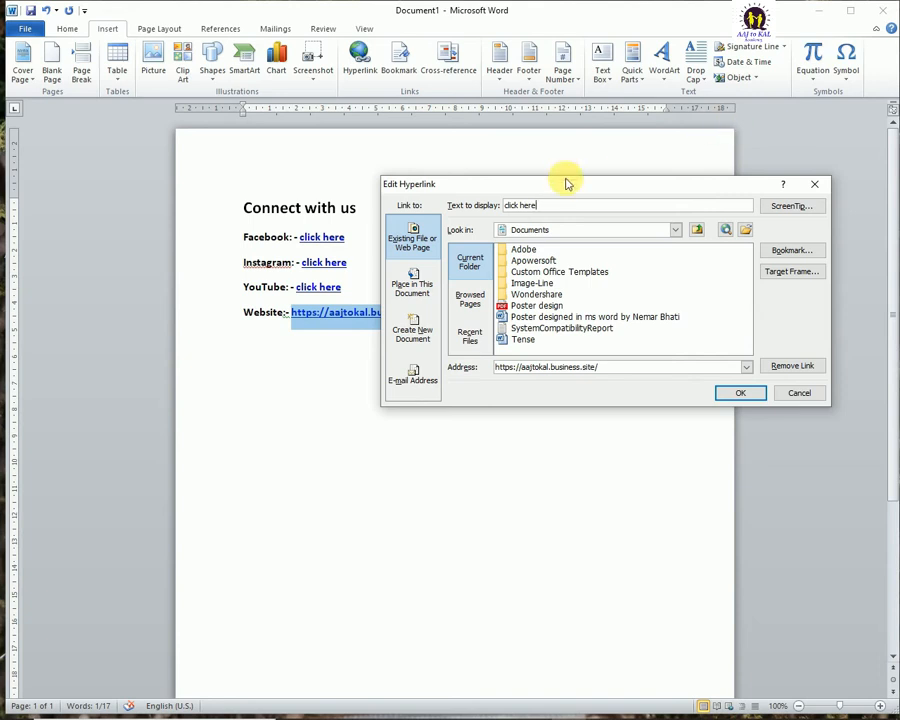
left_click(740, 394)
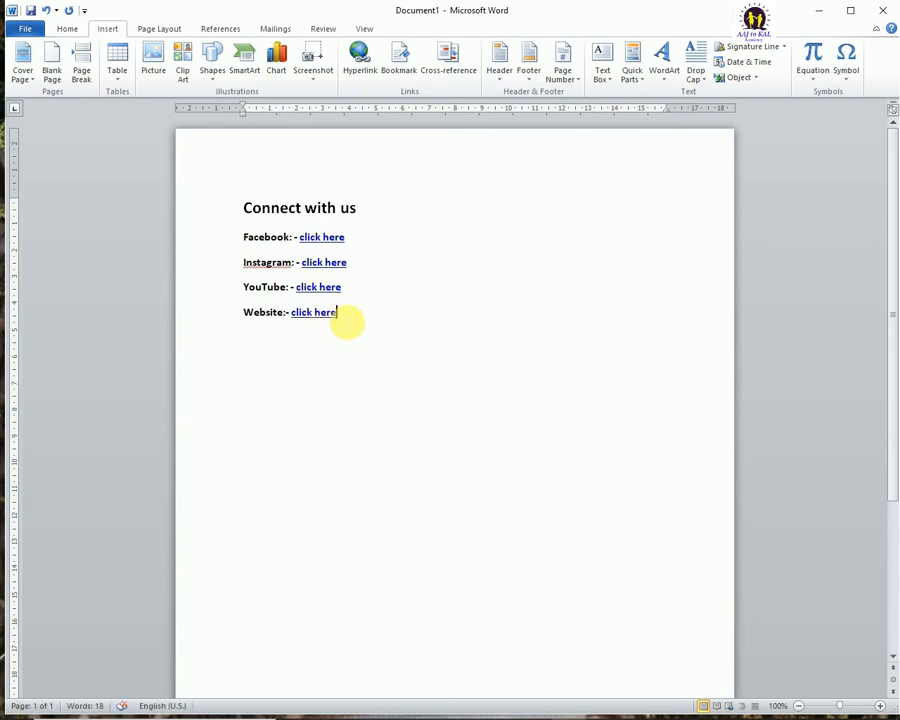
Undo the Website link's display text change and add a space between the colon and hyphen after "Website"
key("ctrl+z")
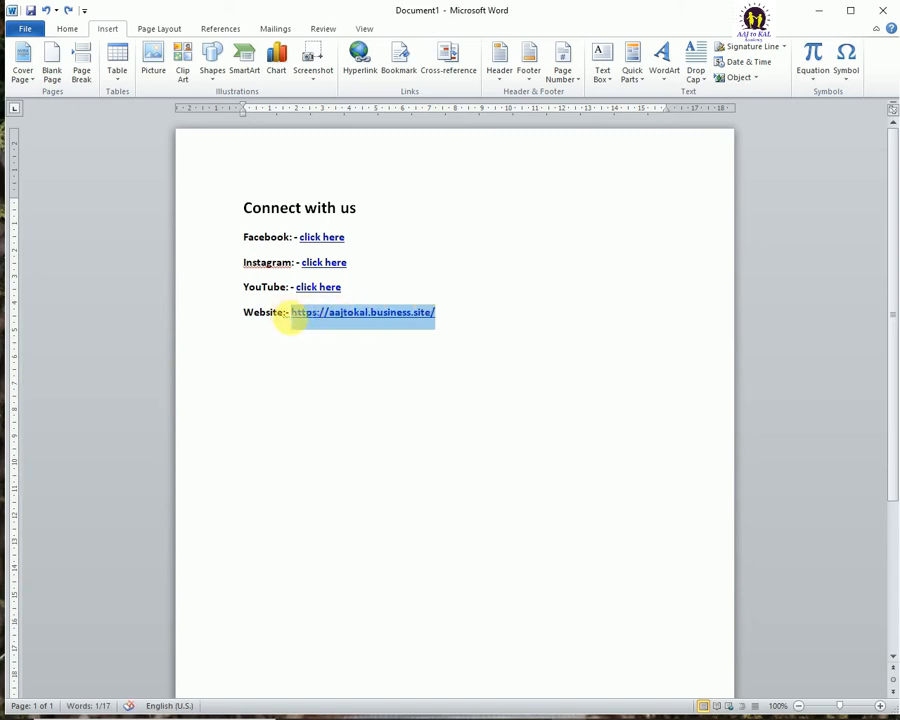
left_click(290, 313)
left_click(456, 331)
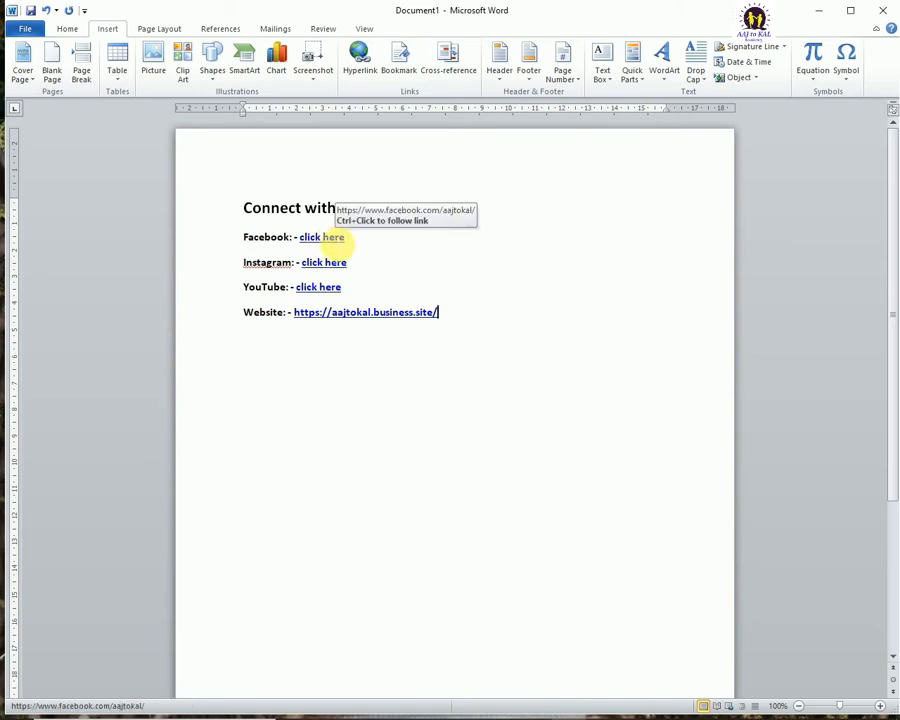
Test the Facebook line's "click here" link in the browser and close the opened pages
left_click(335, 241)
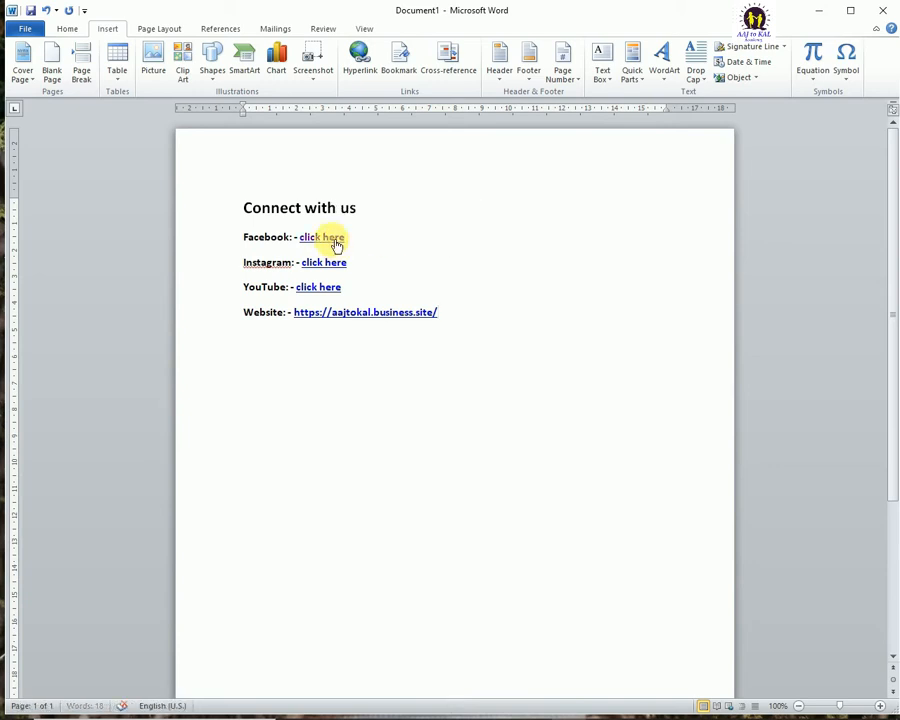
left_click(333, 240, "ctrl")
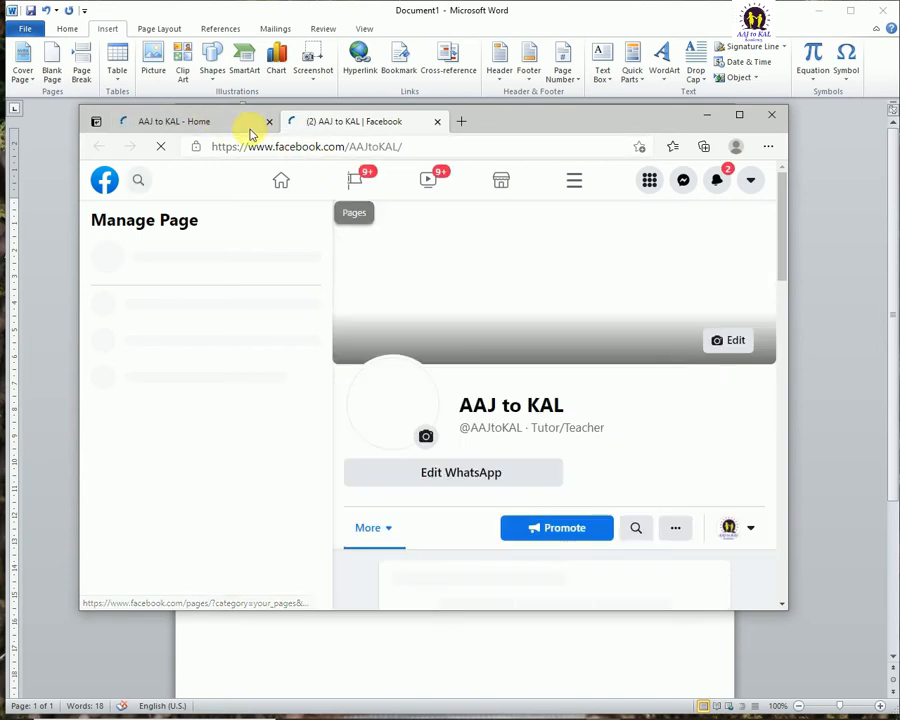
left_click(268, 122)
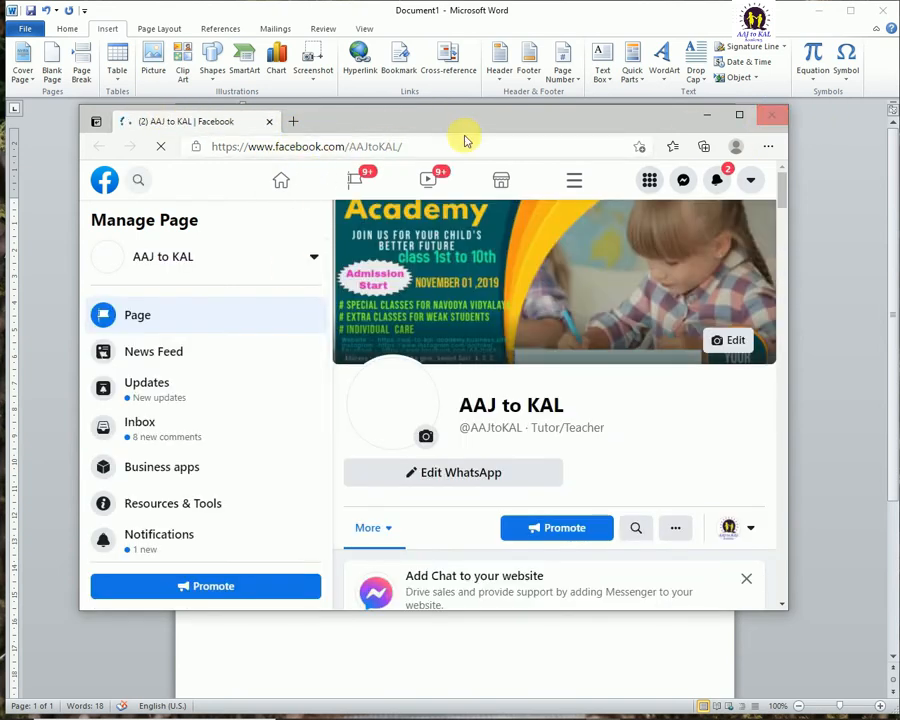
left_click(268, 122)
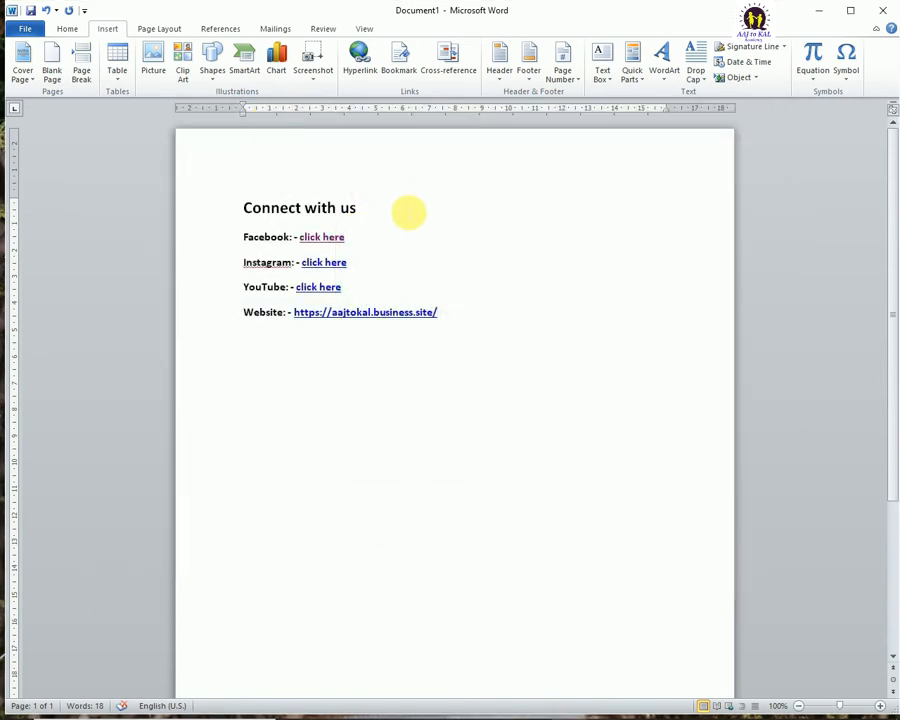
Test the YouTube line's "click here" link and close the browser window it opens
left_click(318, 287, "ctrl")
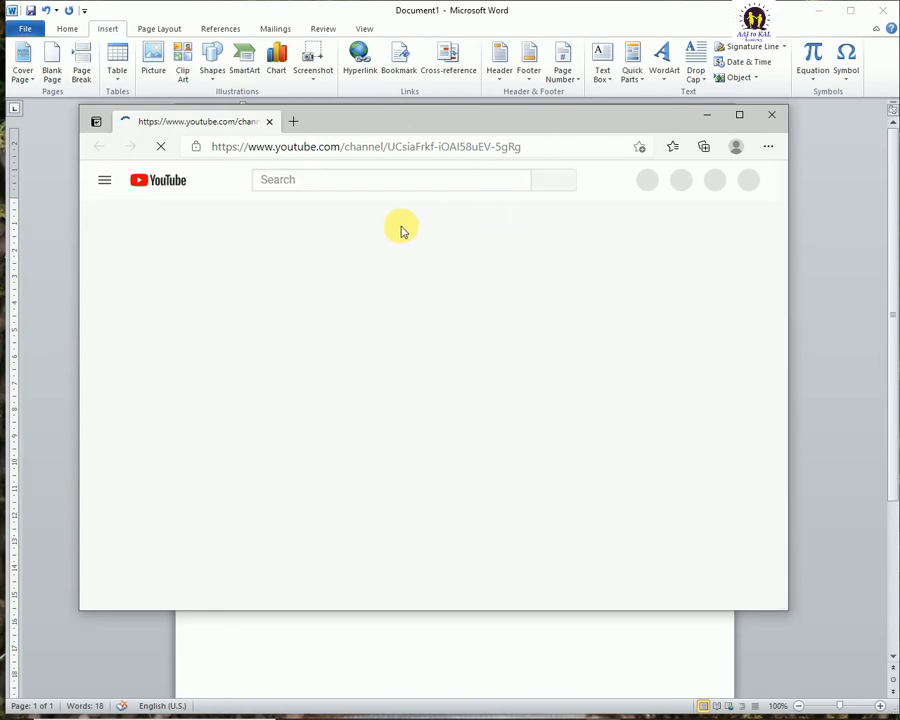
scroll(522, 440, "down", 1)
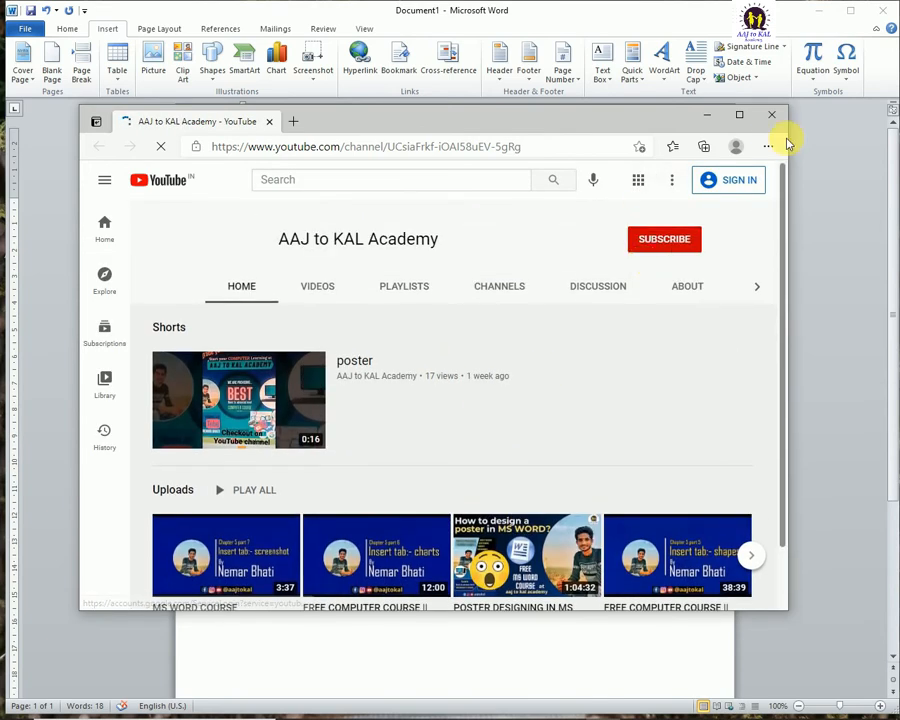
left_click(771, 114)
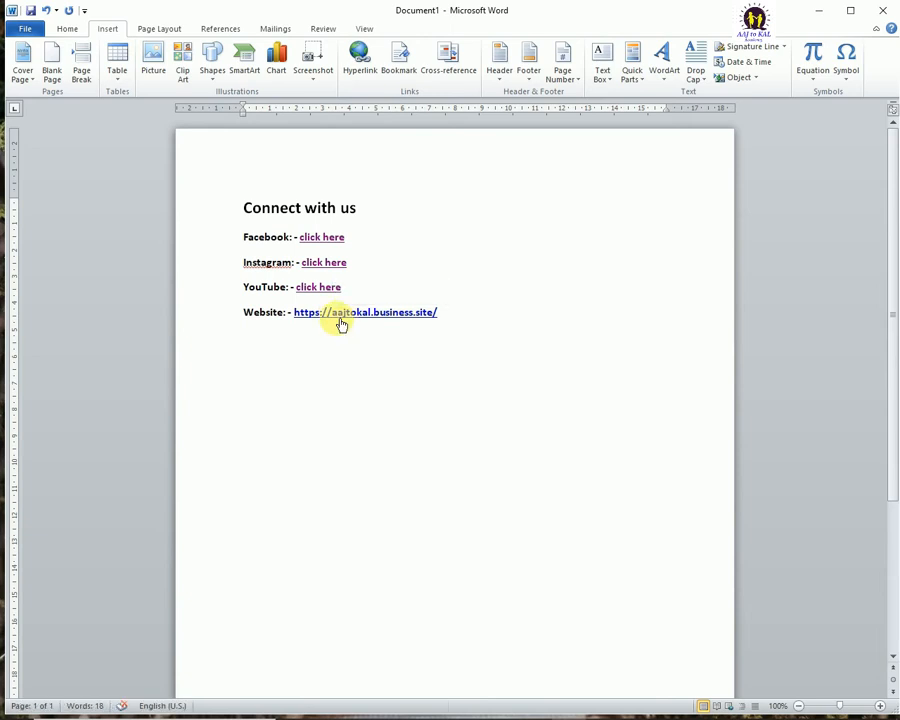
left_click(340, 313, "ctrl")
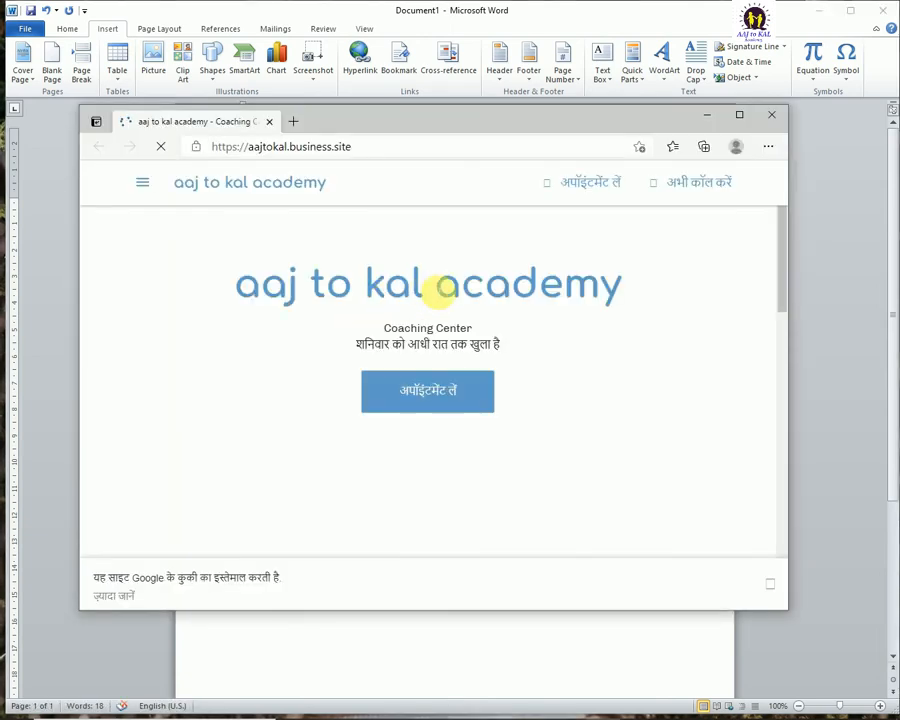
scroll(446, 315, "down", 4)
scroll(449, 318, "down", 1)
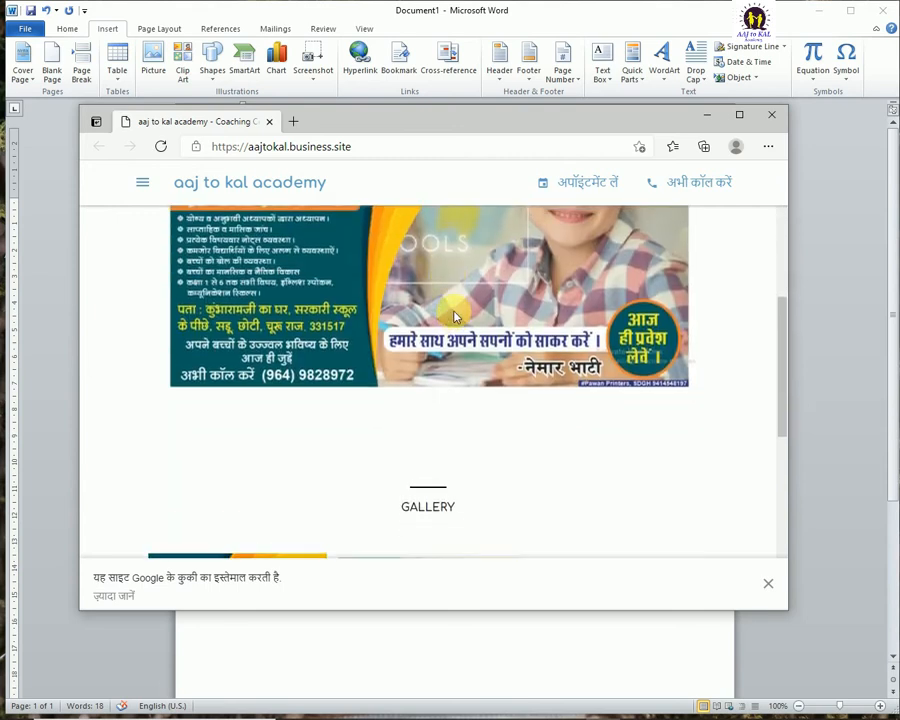
scroll(500, 290, "up", 5)
left_click(767, 117)
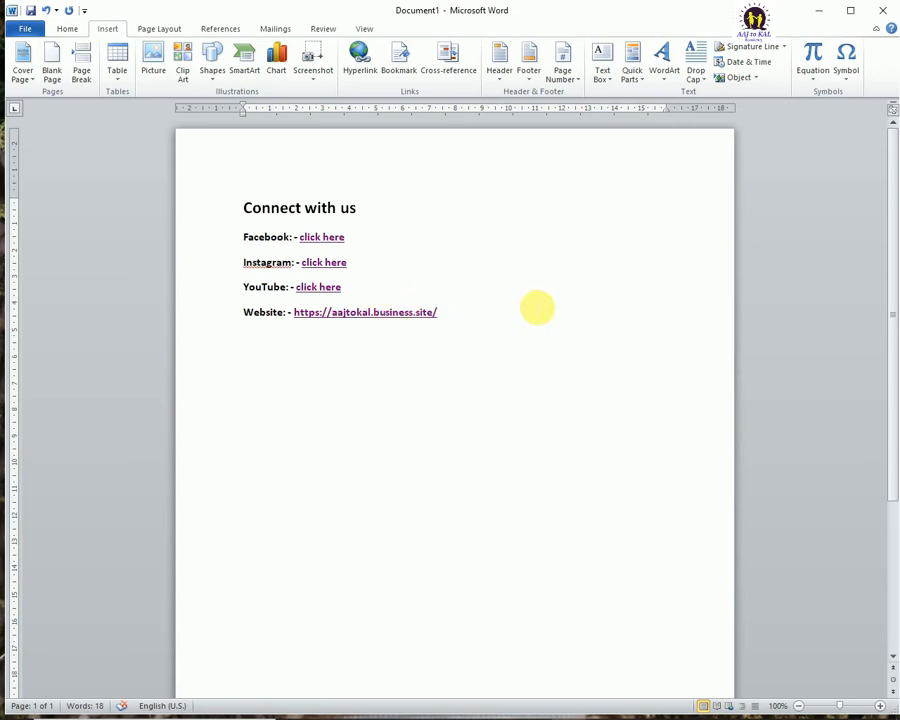
Switch to Chrome and open the AAJ to KAL Facebook page from the search results in a new tab
left_click(540, 712)
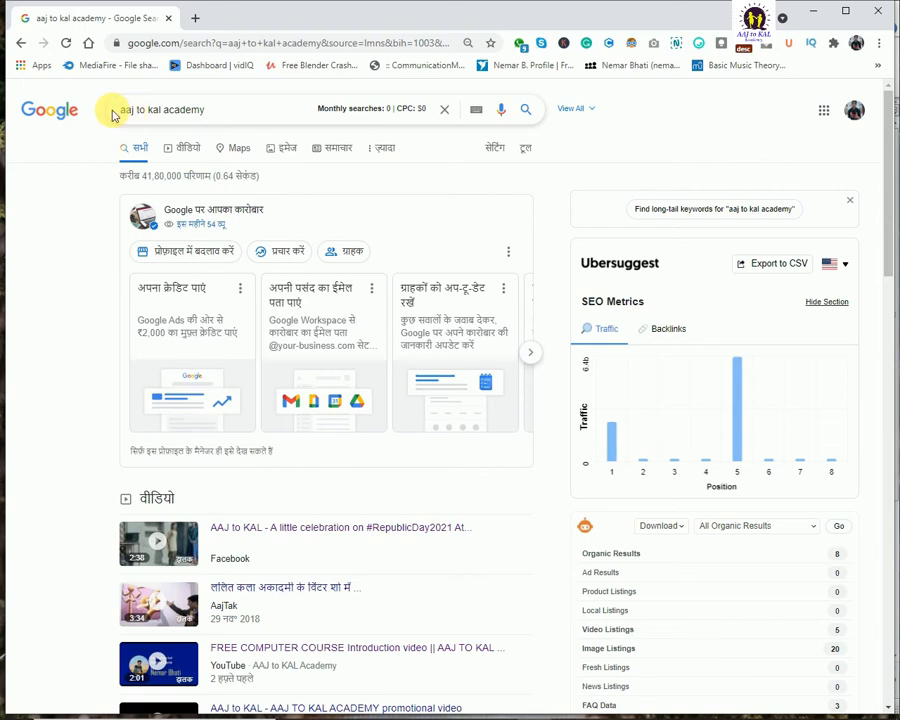
scroll(283, 150, "down", 5)
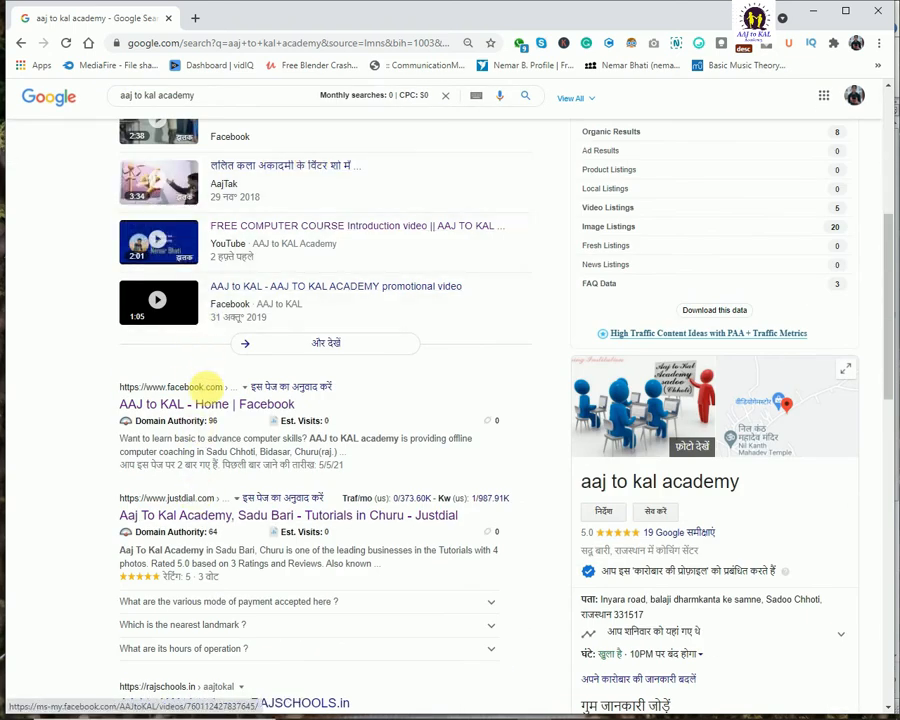
middle_click(203, 410)
scroll(230, 300, "down", 3)
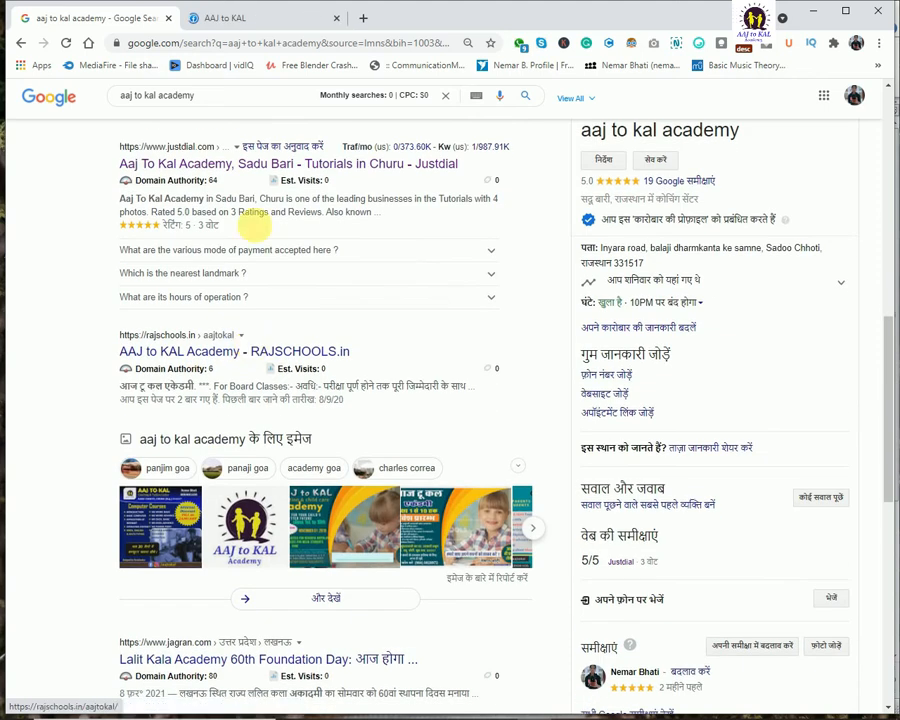
Open the academy's Instagram page and YouTube in separate new browser tabs
left_click(351, 18)
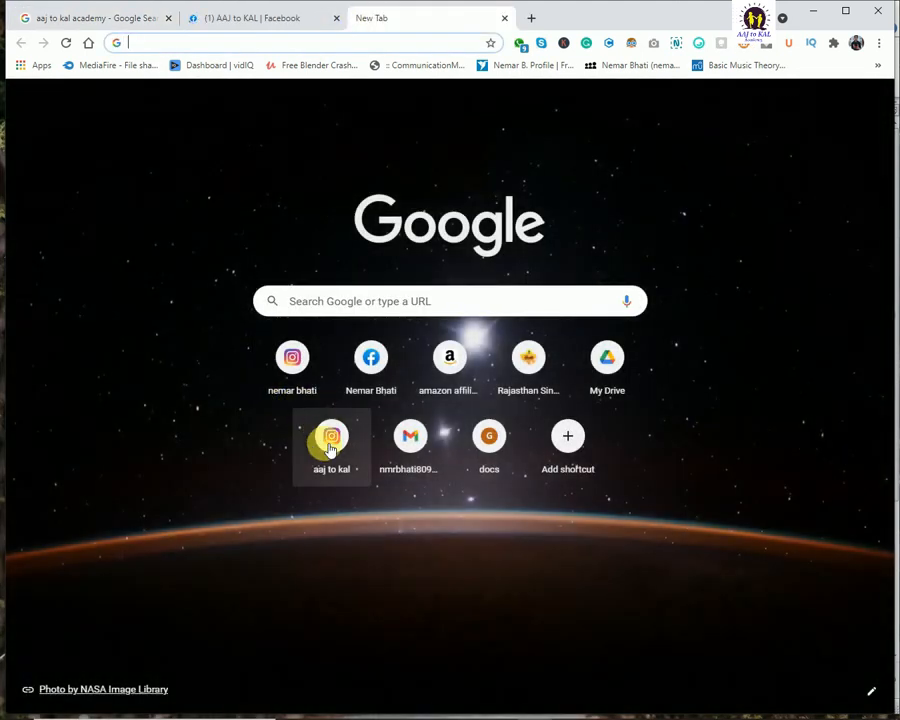
left_click(329, 437)
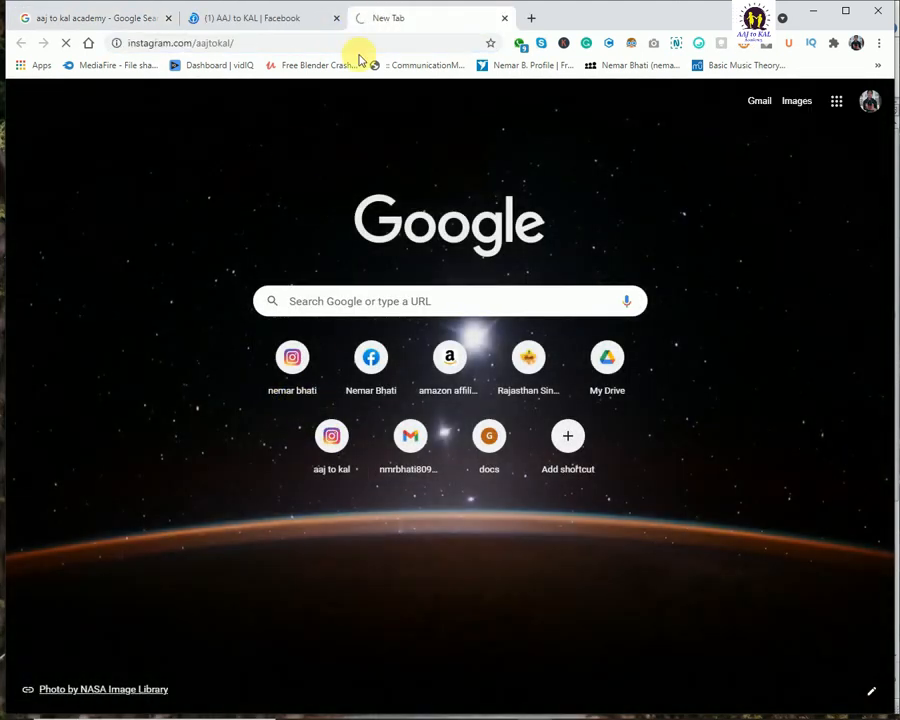
left_click(125, 17)
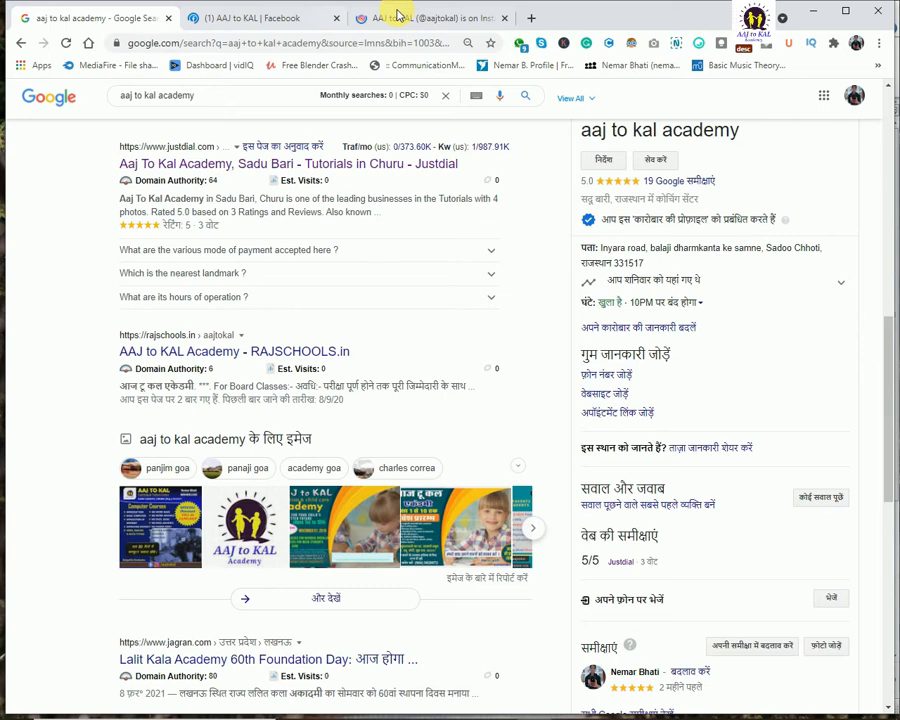
left_click(525, 18)
type("y")
key("Return")
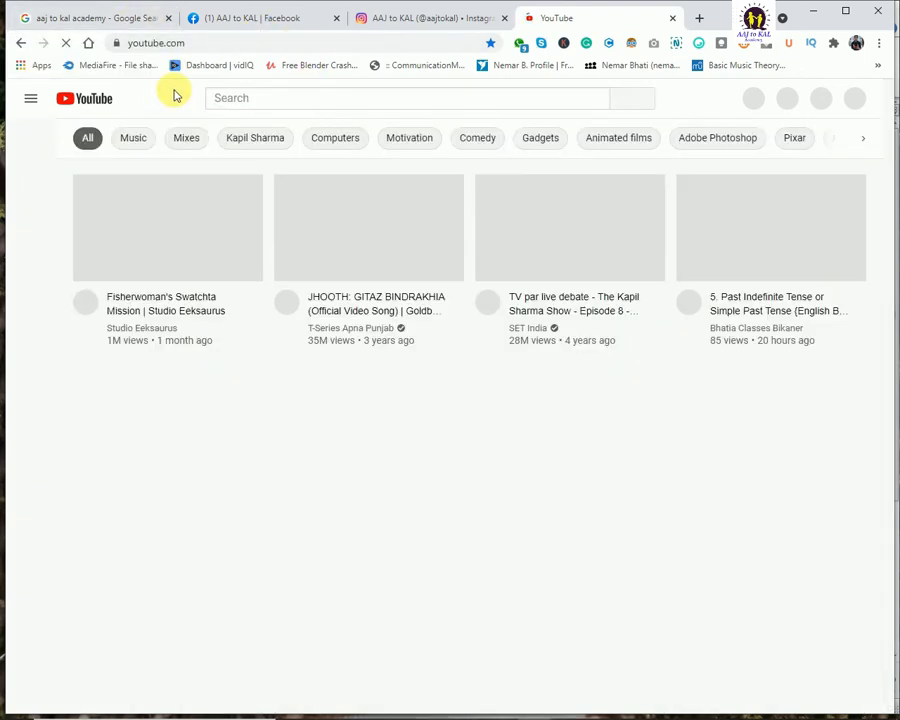
Look over the academy's Instagram profile and its Facebook page in their open tabs
left_click(400, 17)
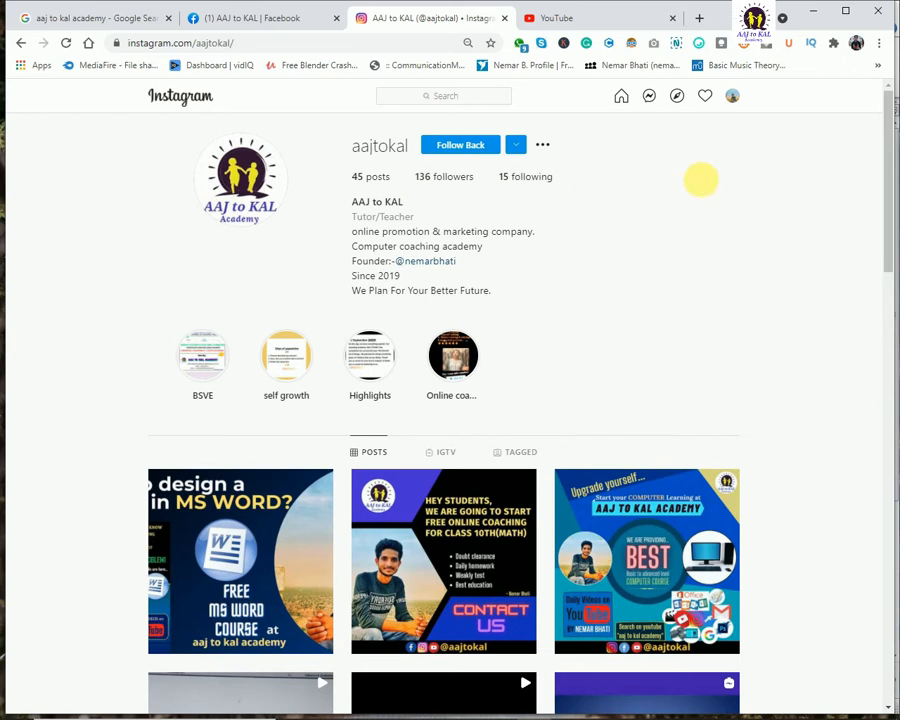
scroll(697, 180, "down", 4)
scroll(695, 175, "up", 4)
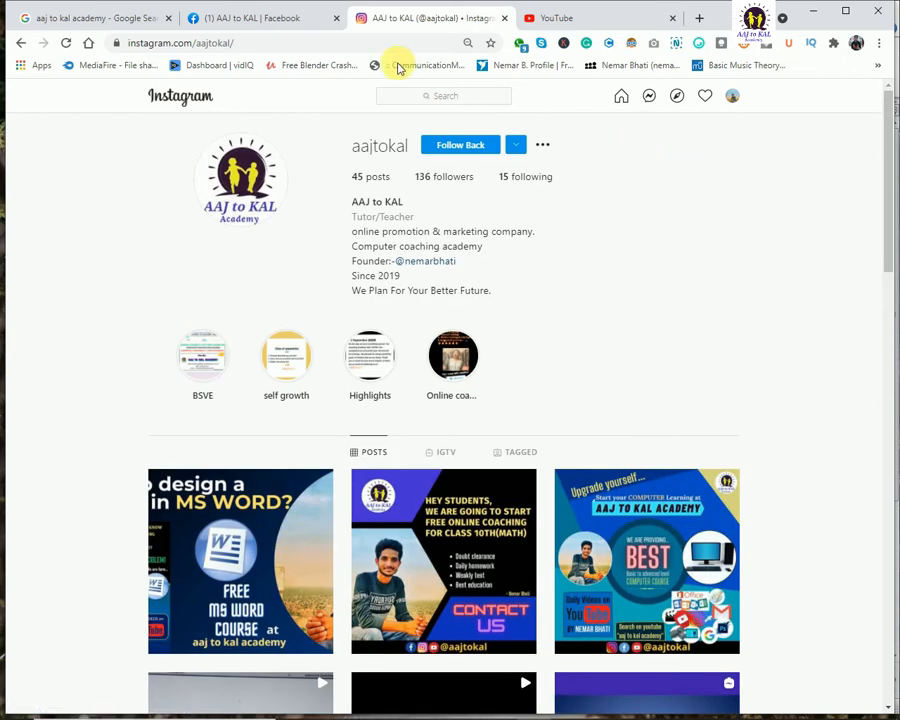
left_click(245, 17)
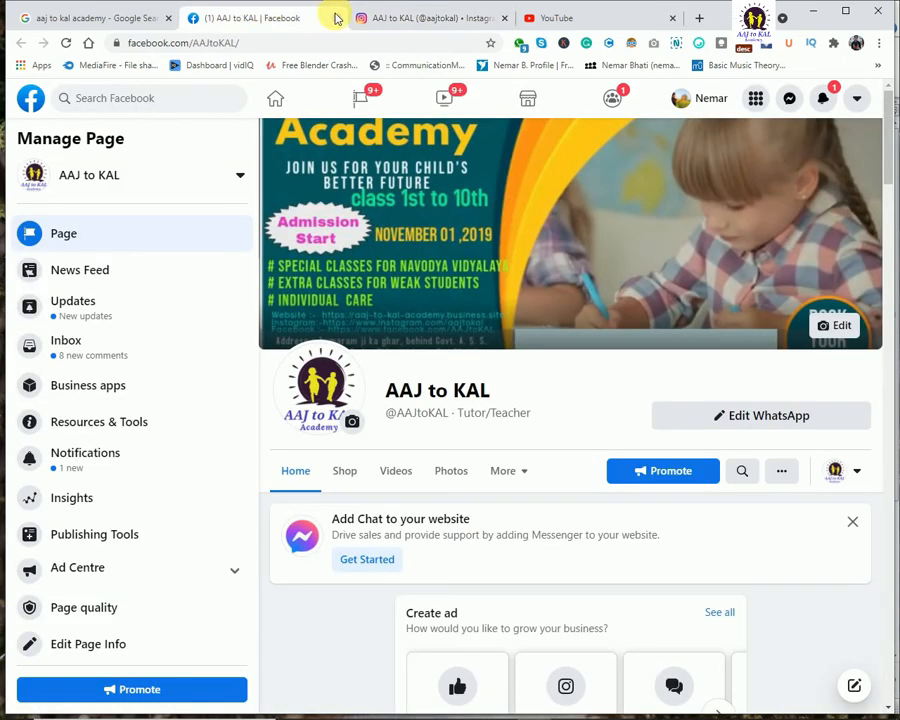
Return to Word and delete the entire "Connect with us" list, including its heading
left_click(816, 10)
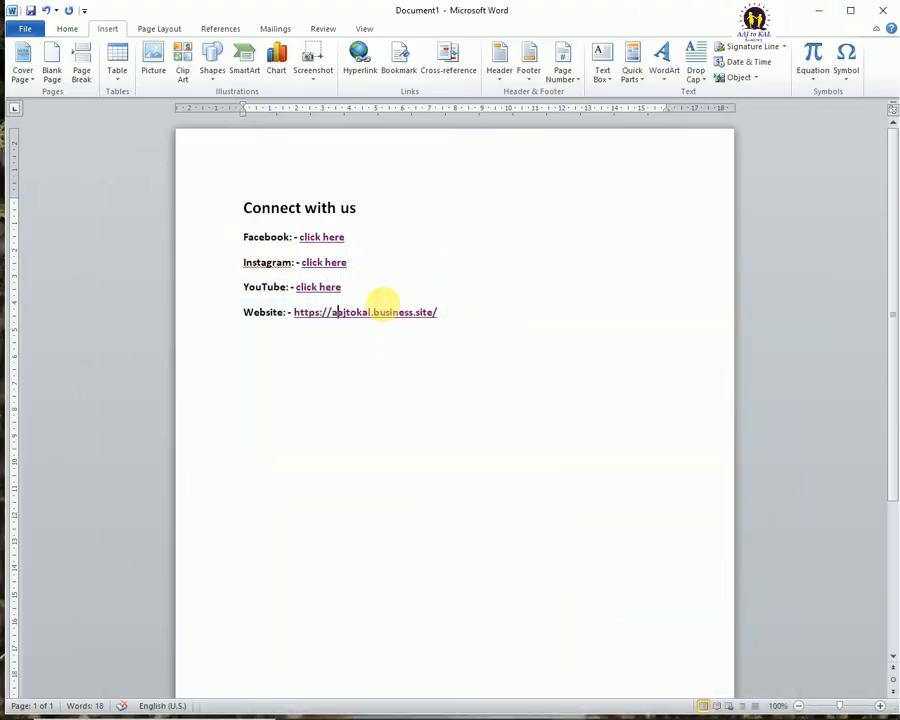
left_click(477, 322)
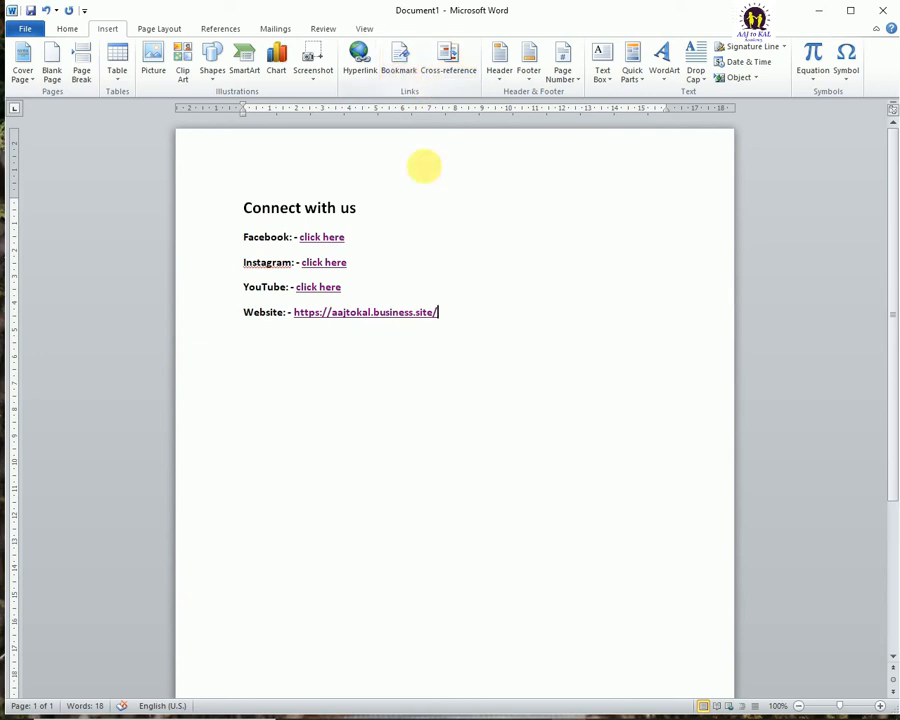
left_click_drag(464, 321, 173, 167)
key("Delete")
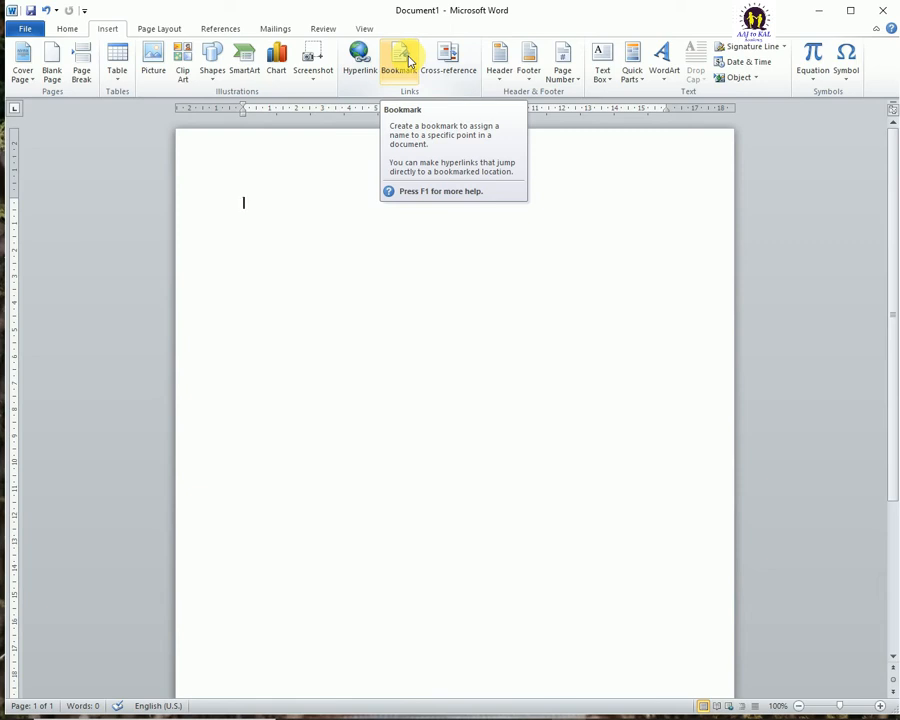
Fill the empty document with sample paragraphs using =rand()
type("=ra")
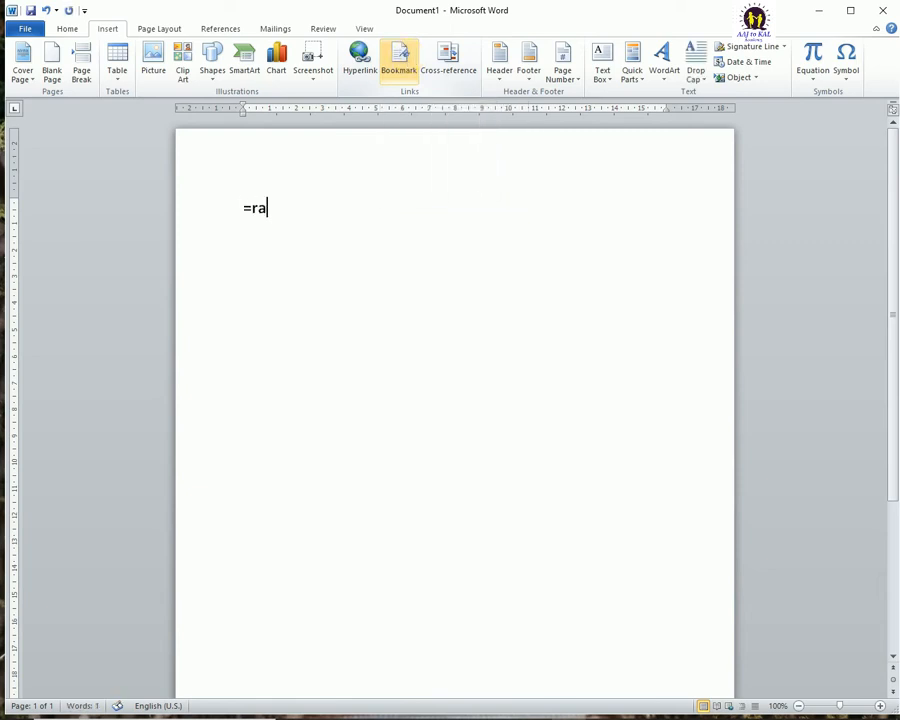
type("nd()")
key("Return")
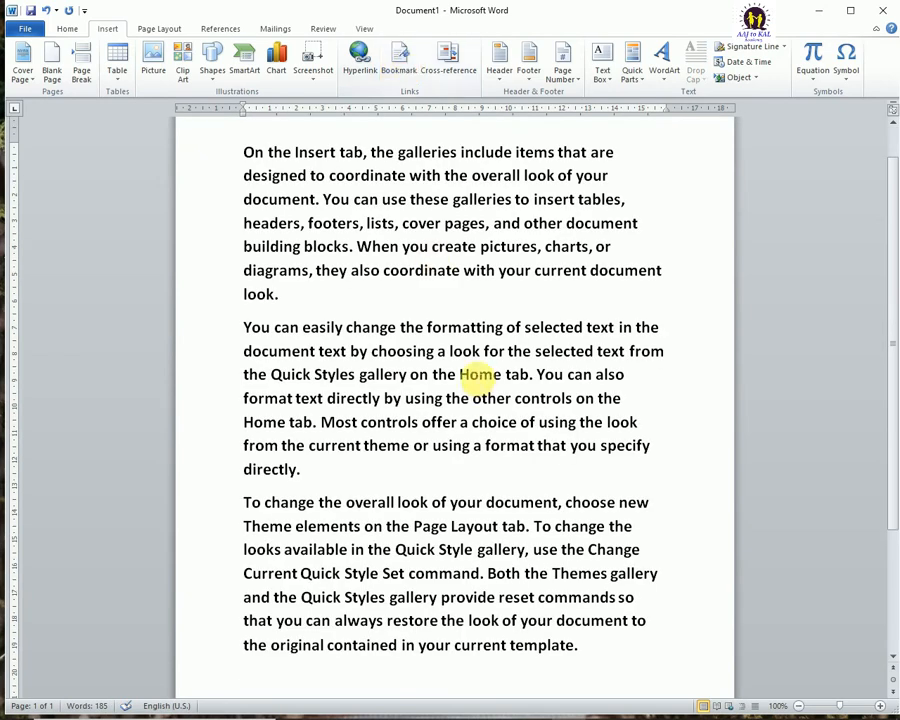
Bookmark the entire second paragraph under the name "most"
scroll(524, 372, "down", 1, "ctrl")
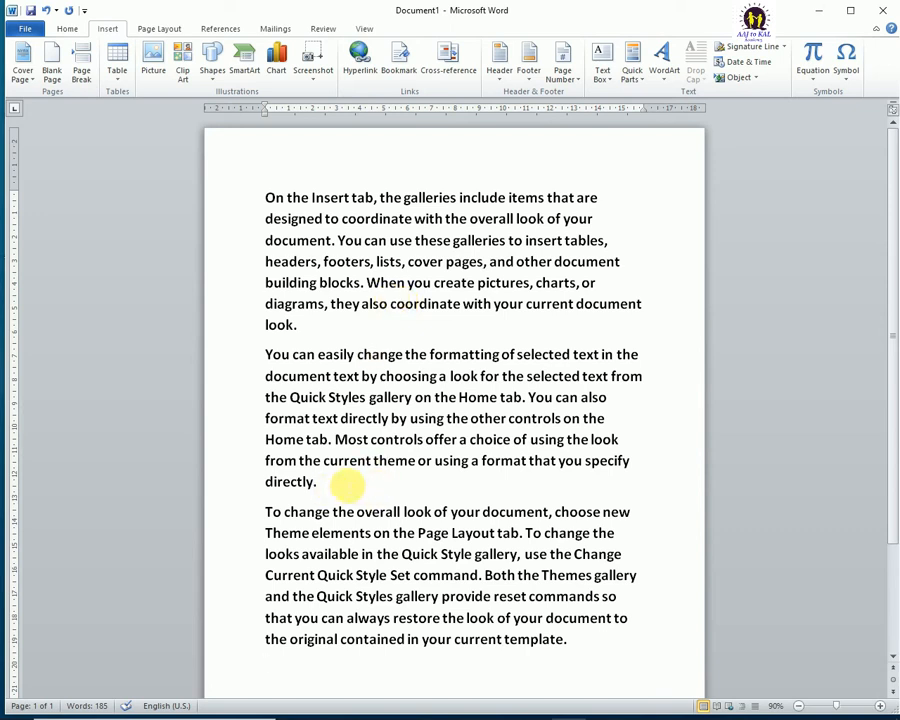
left_click_drag(344, 489, 270, 366)
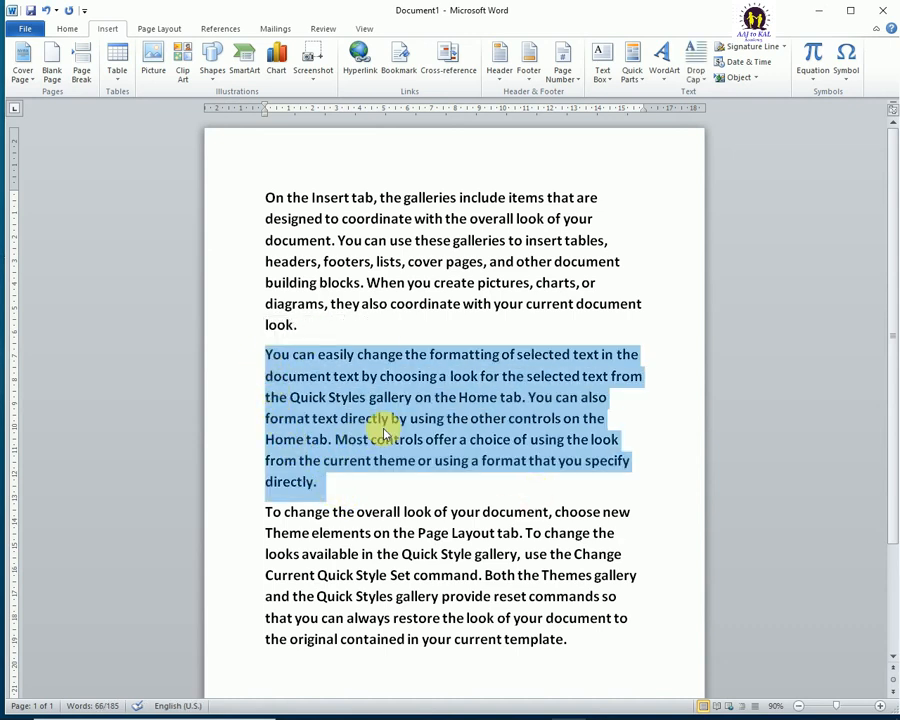
left_click(398, 62)
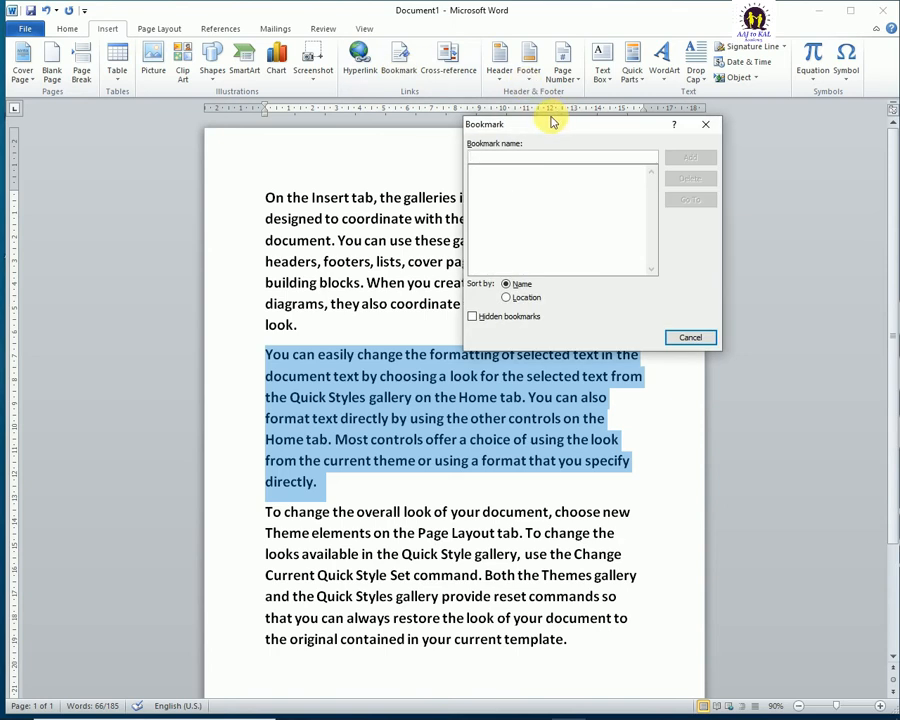
left_click_drag(545, 128, 603, 120)
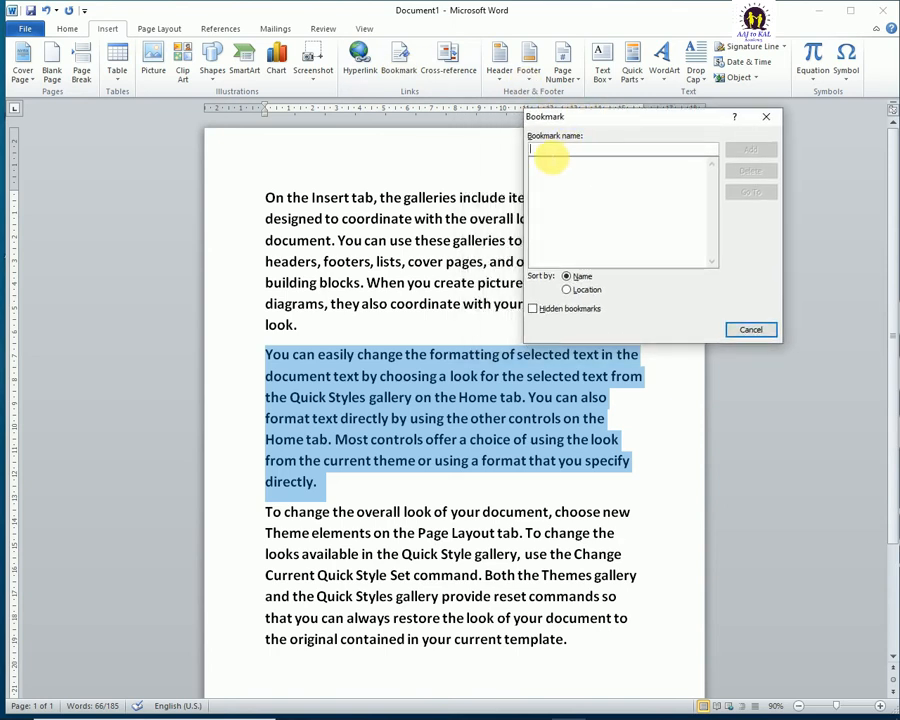
type("most")
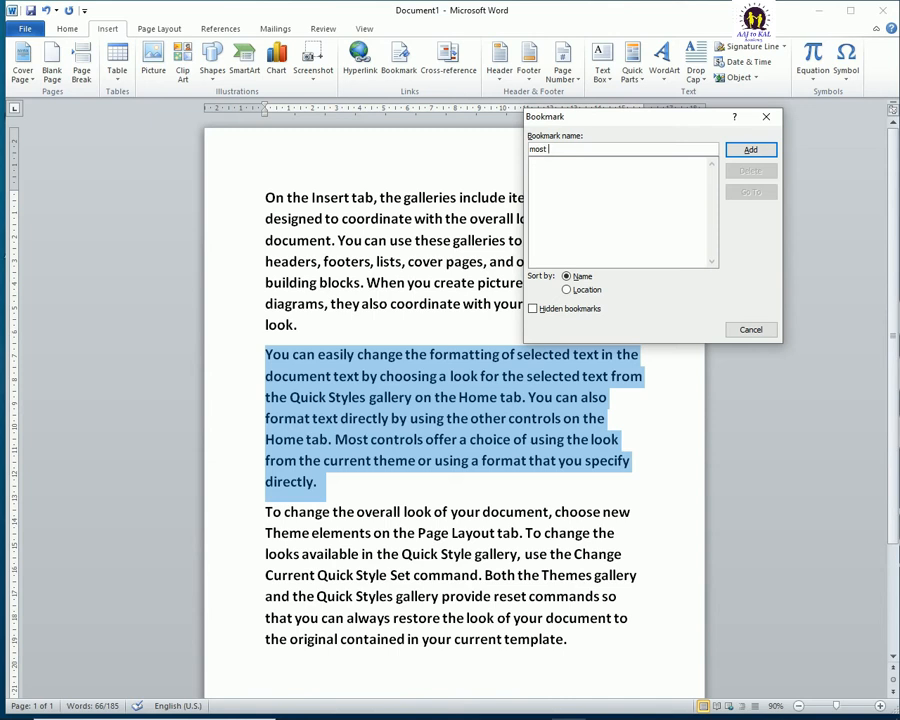
left_click(750, 149)
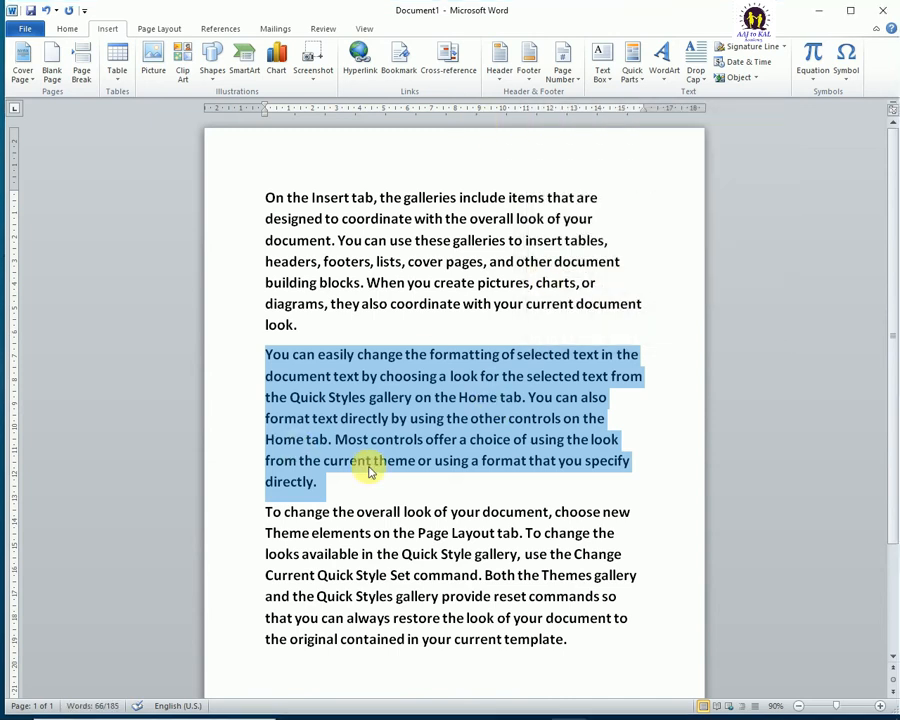
left_click(504, 576)
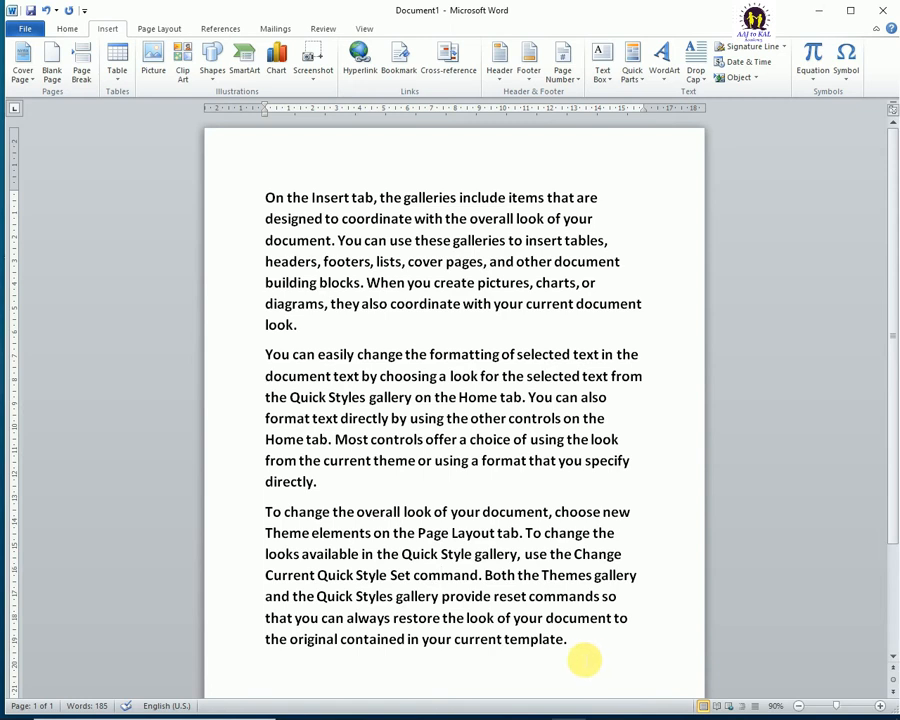
Select the last three lines of the third paragraph and enter "most important" as the name for a new bookmark
left_click_drag(584, 659, 275, 600)
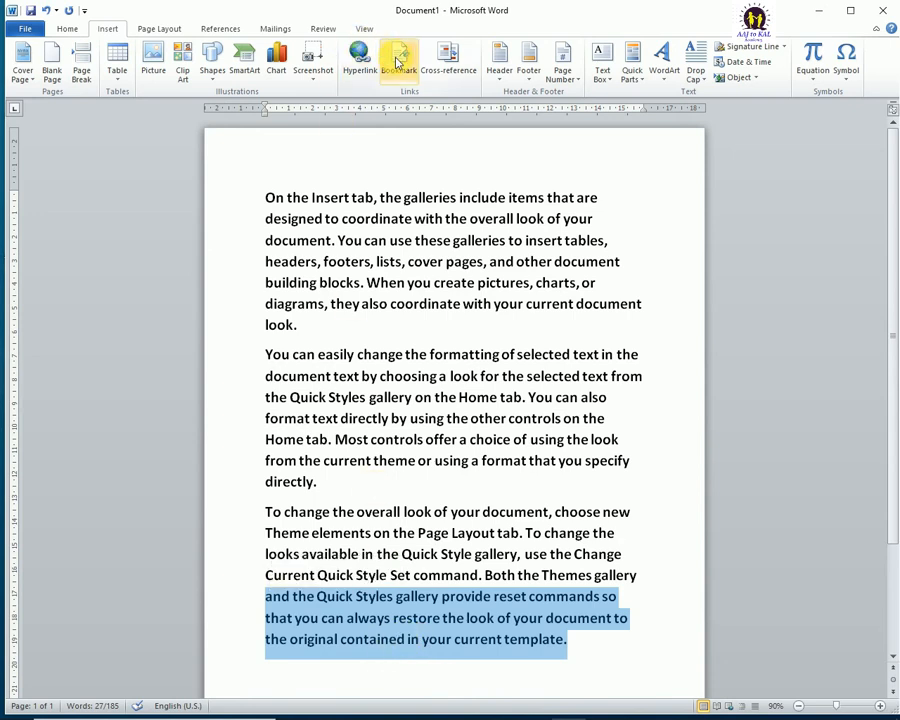
left_click(397, 62)
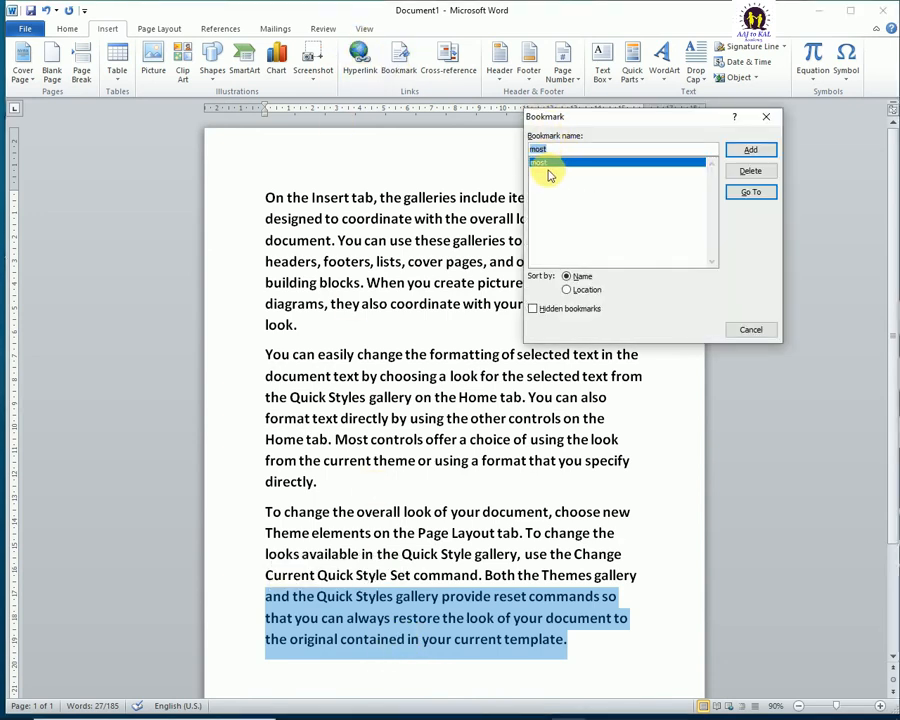
left_click(560, 162)
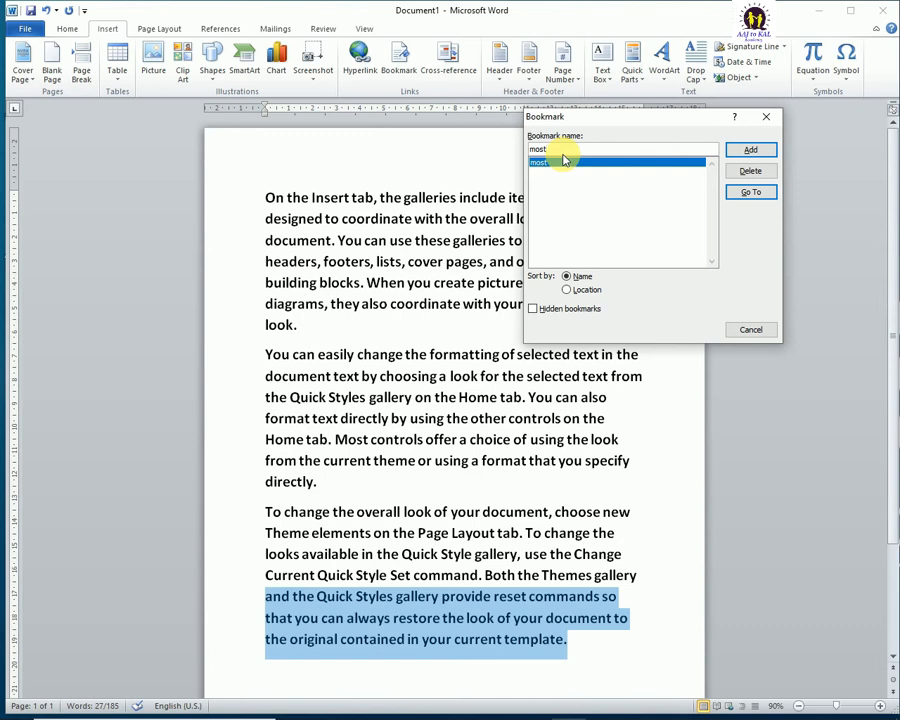
type("im")
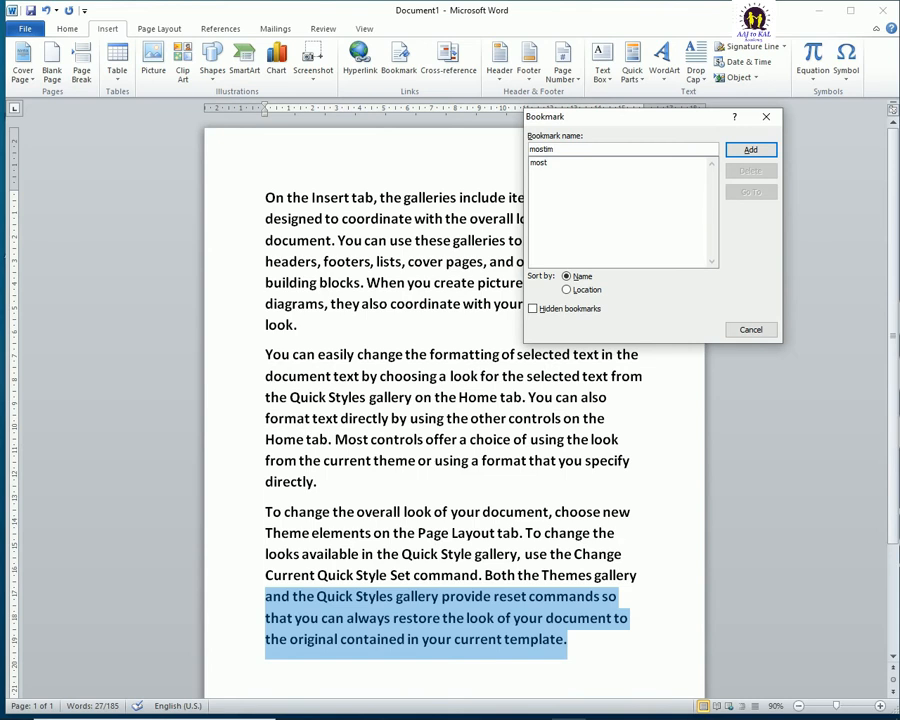
key("BackSpace")
key("BackSpace")
type("important")
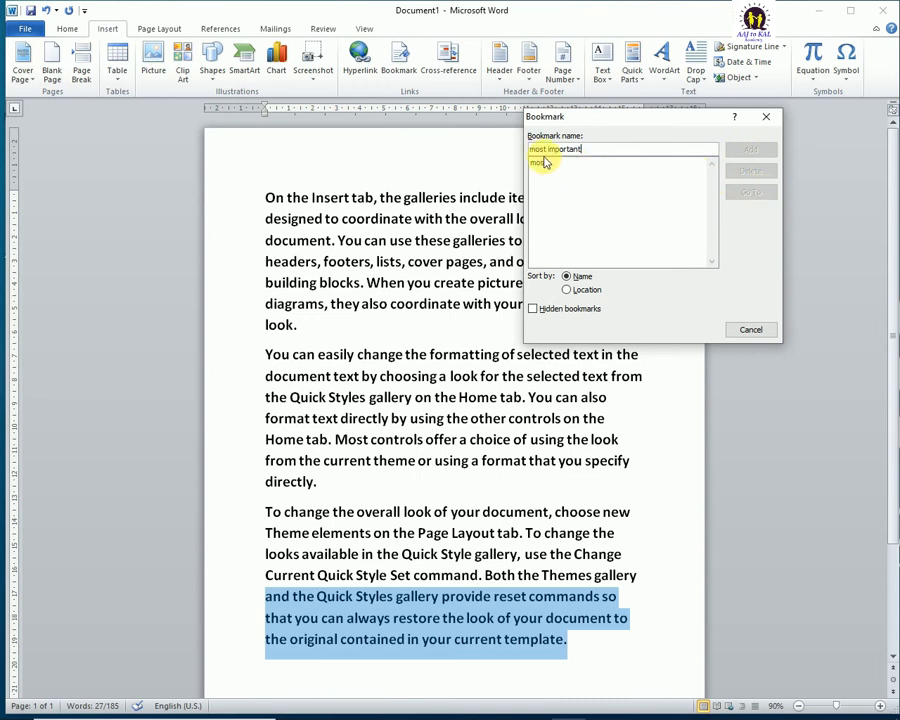
Replace the space in the bookmark name with an underscore and add the bookmark as "most_mportant"
left_click_drag(583, 152, 530, 147)
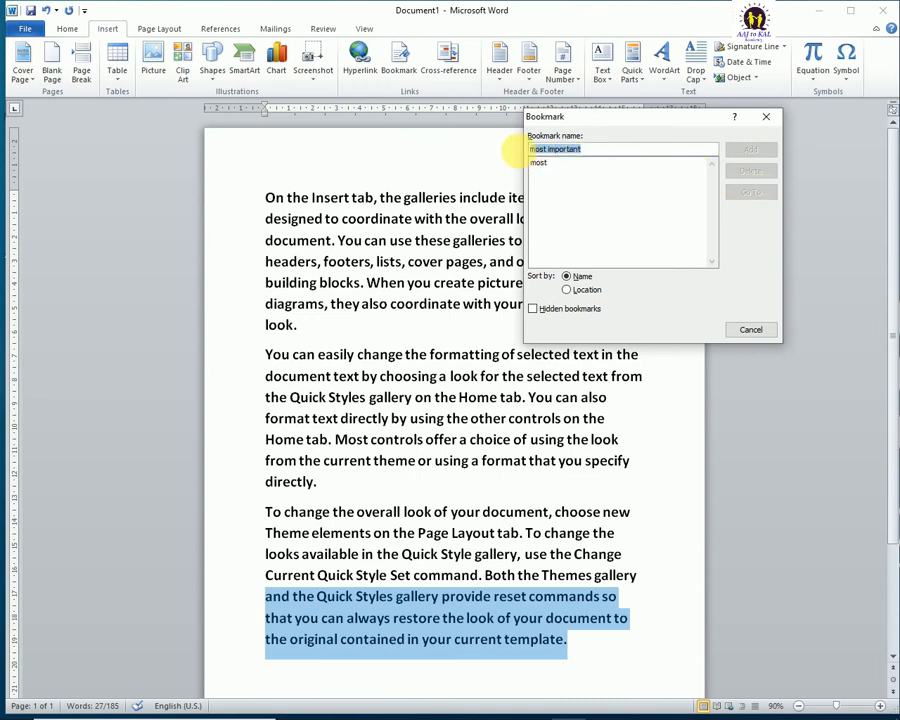
left_click(565, 150)
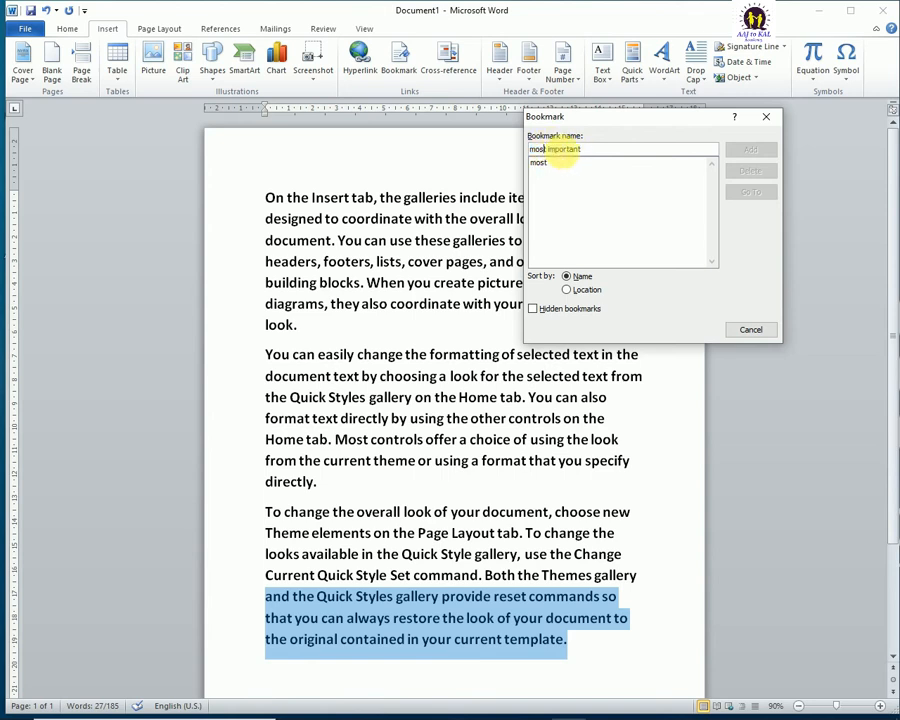
left_click(533, 151)
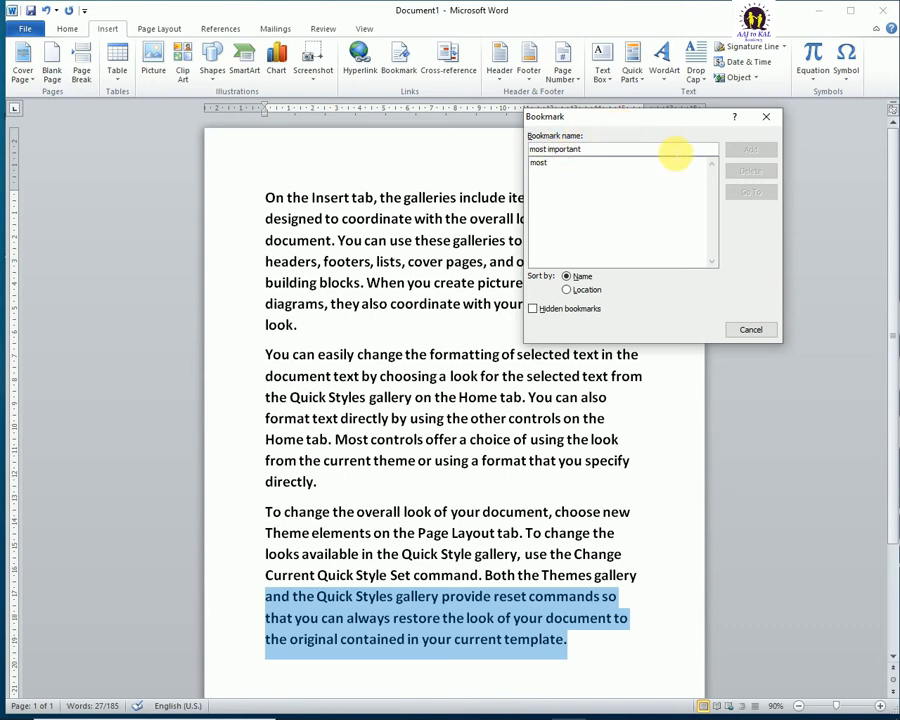
key("BackSpace")
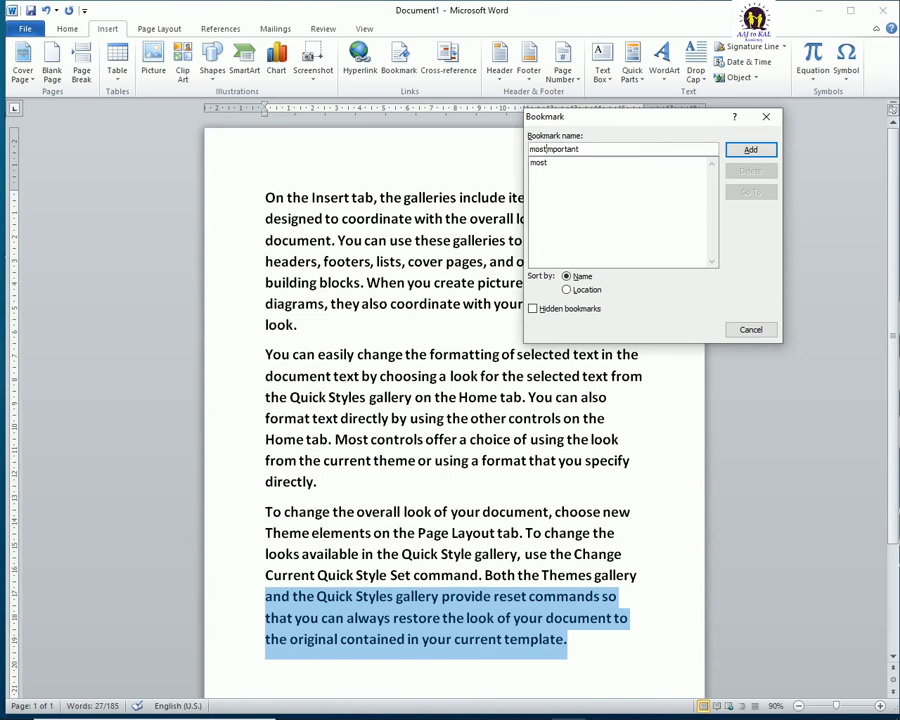
type("_")
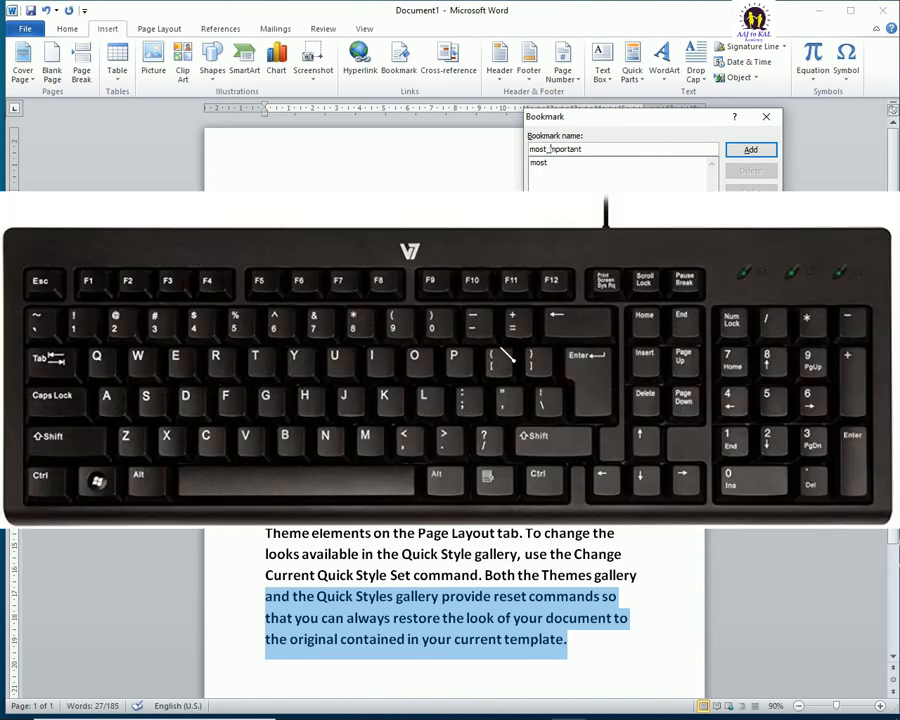
left_click(750, 149)
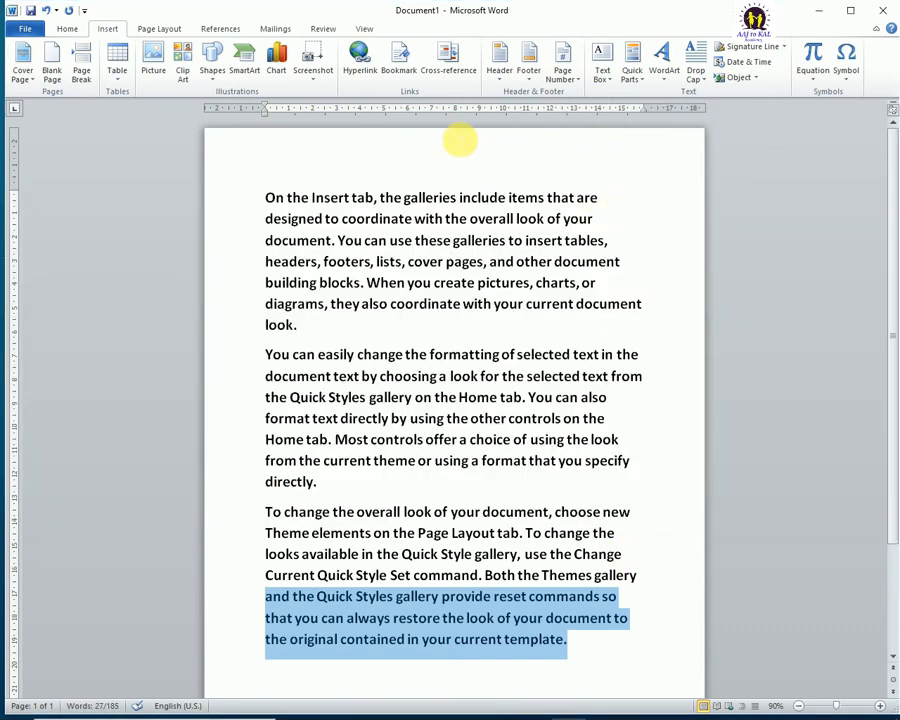
left_click(493, 419)
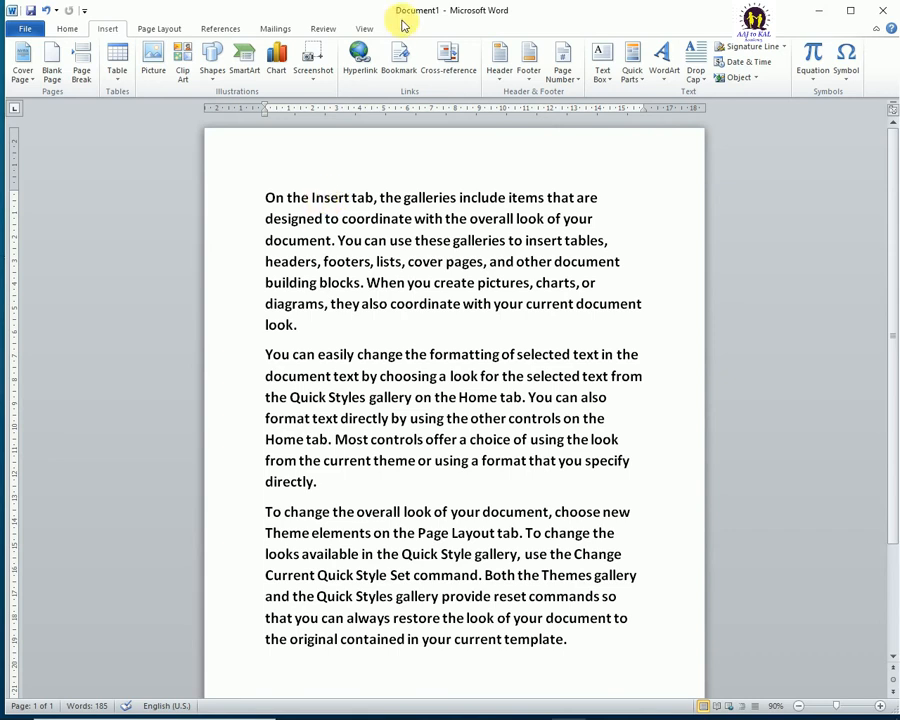
Go to the "most" bookmark and to the "most_mportant" bookmark to check which text each one marks
left_click(398, 60)
left_click_drag(672, 130, 678, 112)
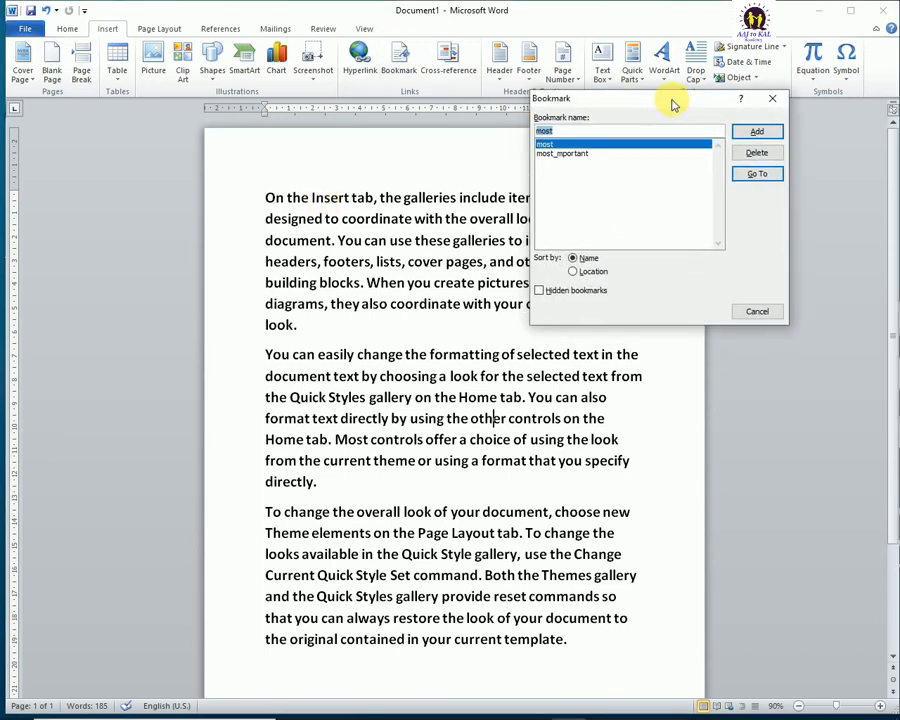
left_click(752, 174)
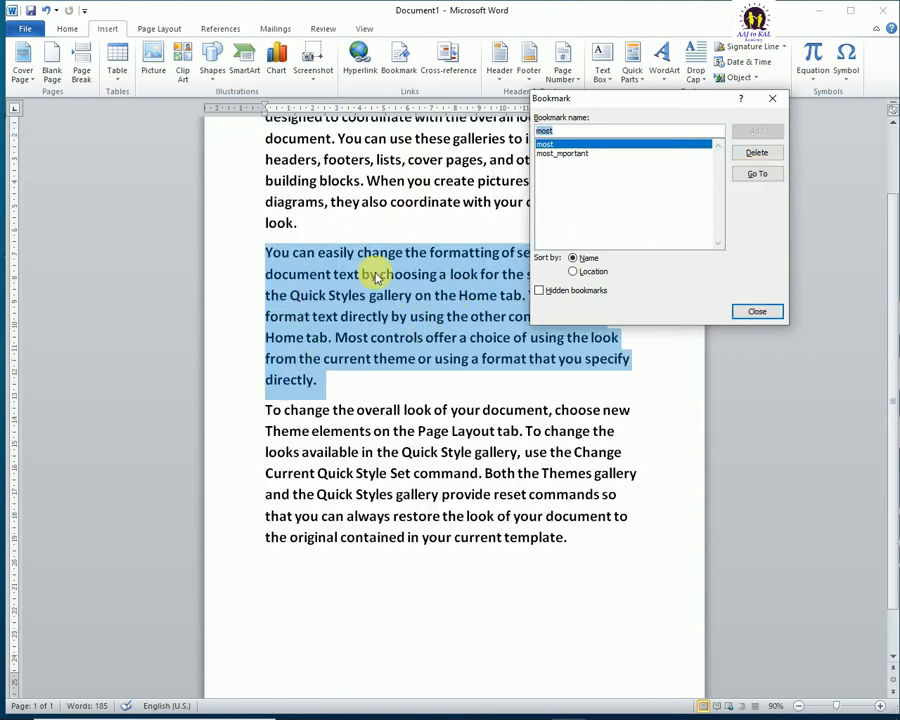
left_click(572, 154)
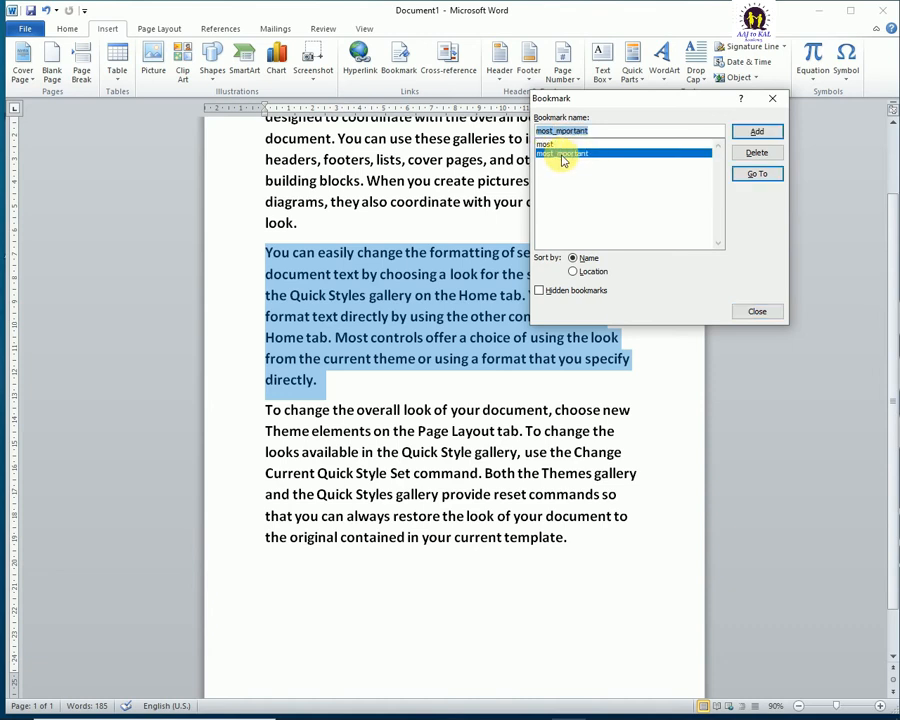
left_click(753, 171)
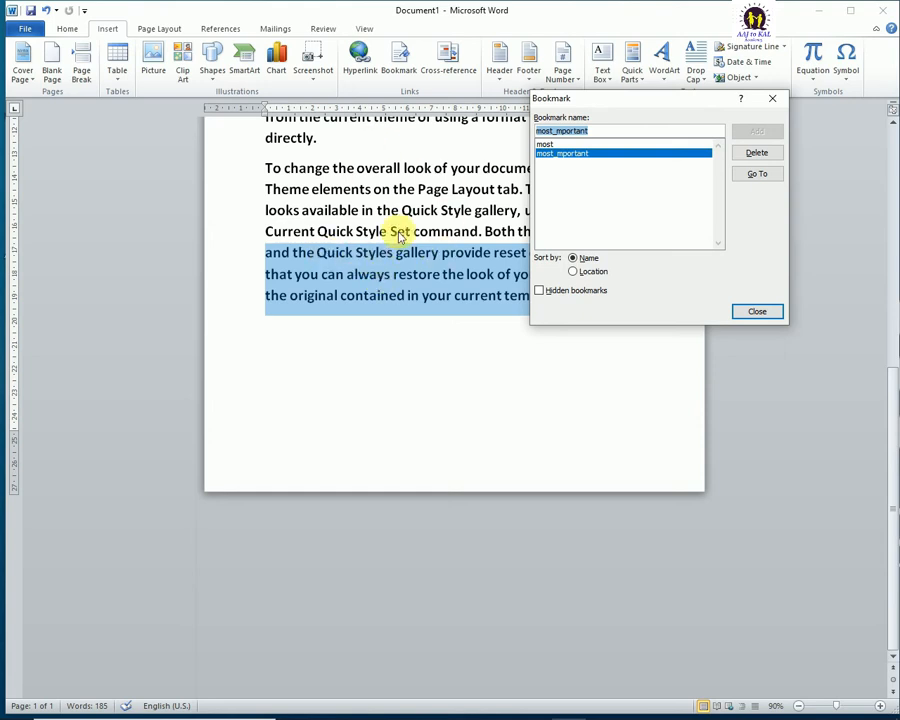
Delete the "most" bookmark and close the bookmark settings
left_click(563, 144)
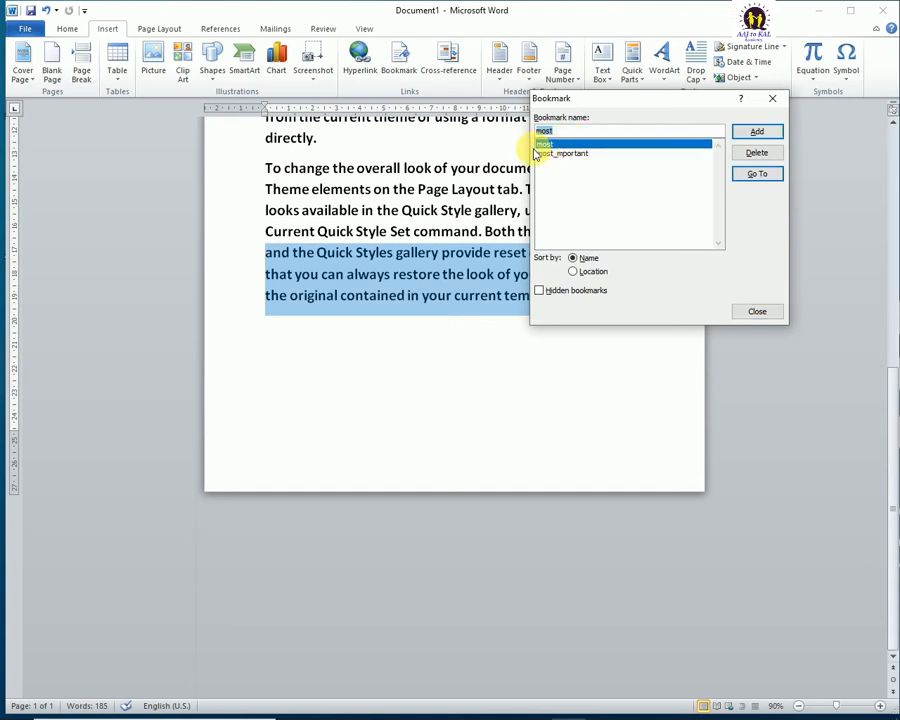
left_click(753, 155)
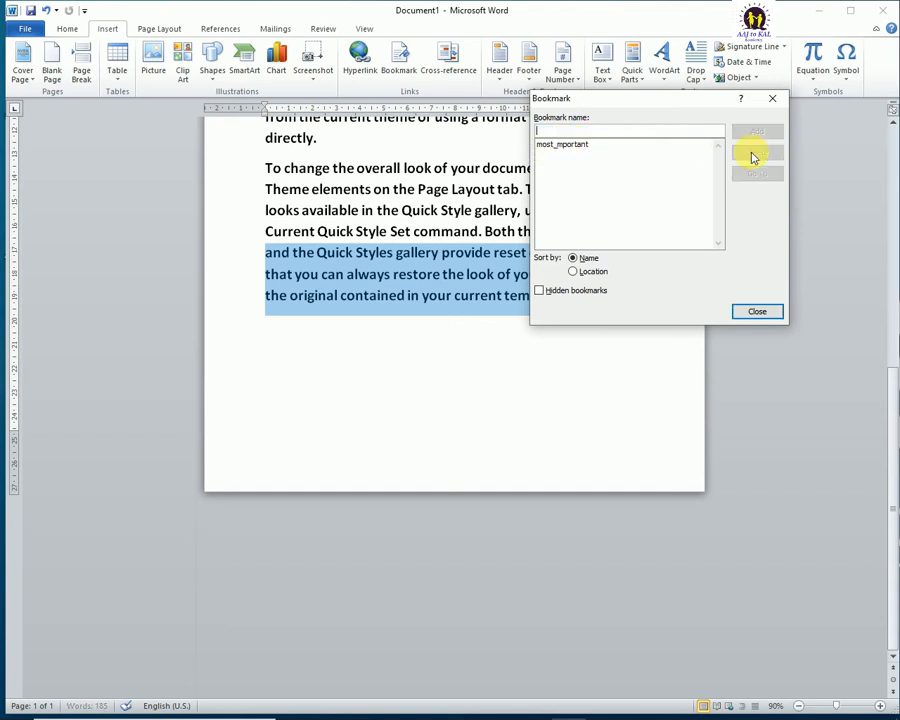
left_click(545, 146)
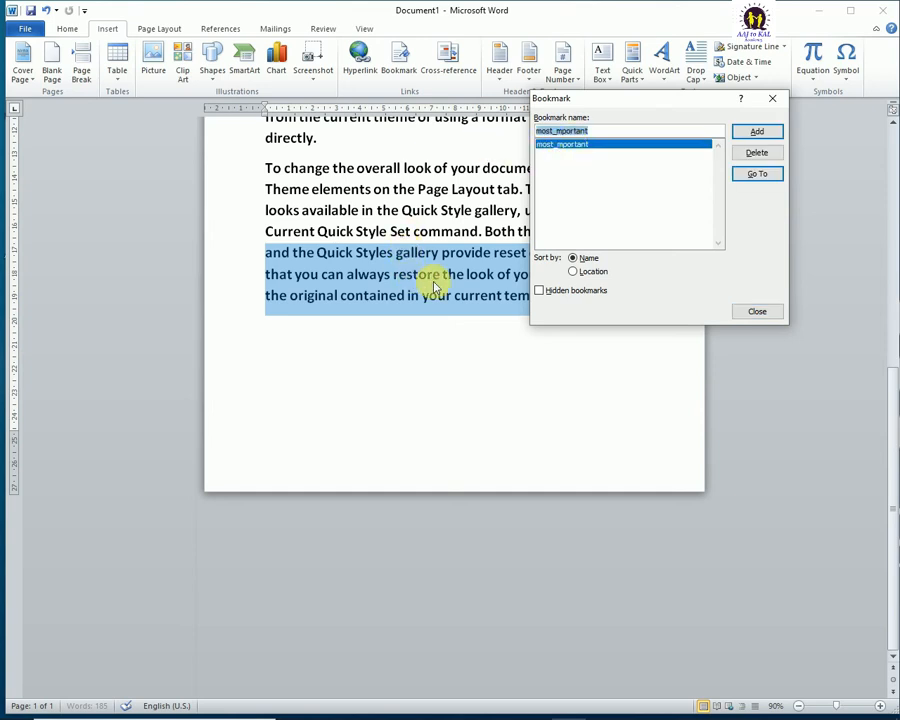
left_click(760, 312)
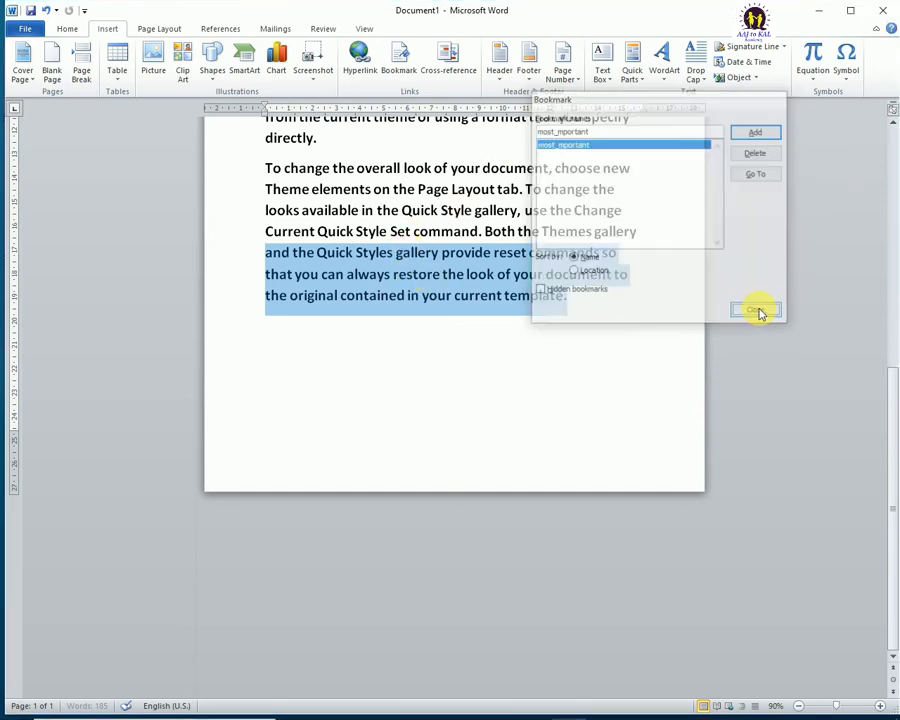
Delete all three sample paragraphs from the document
scroll(530, 252, "up", 5)
left_click(274, 178)
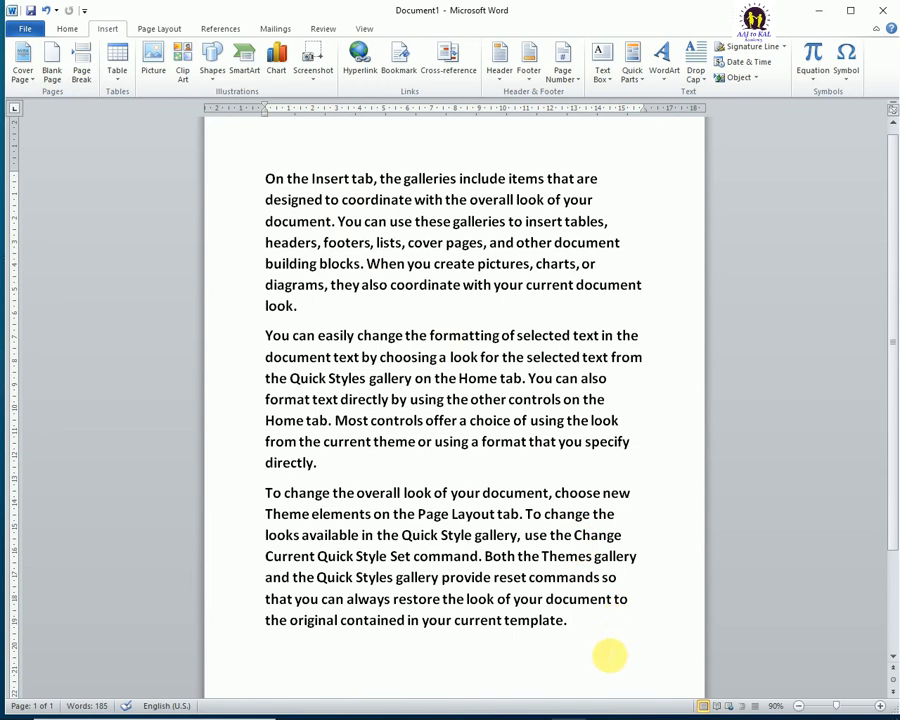
left_click_drag(606, 650, 272, 133)
key("Delete")
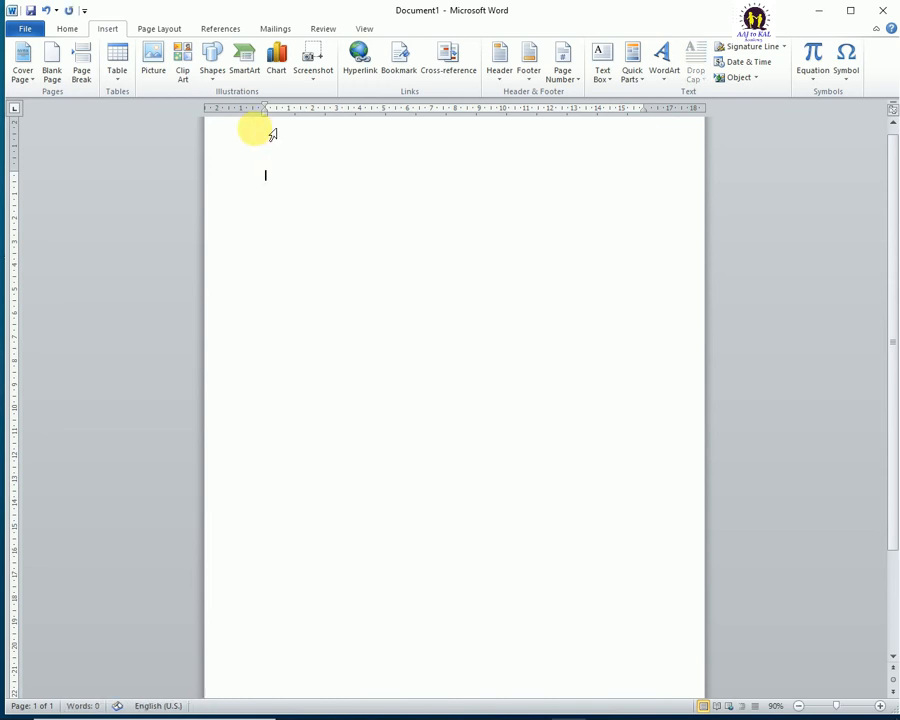
Add three blank pages to the empty document and place the cursor on the first page
scroll(289, 195, "down", 3)
scroll(350, 200, "up", 4)
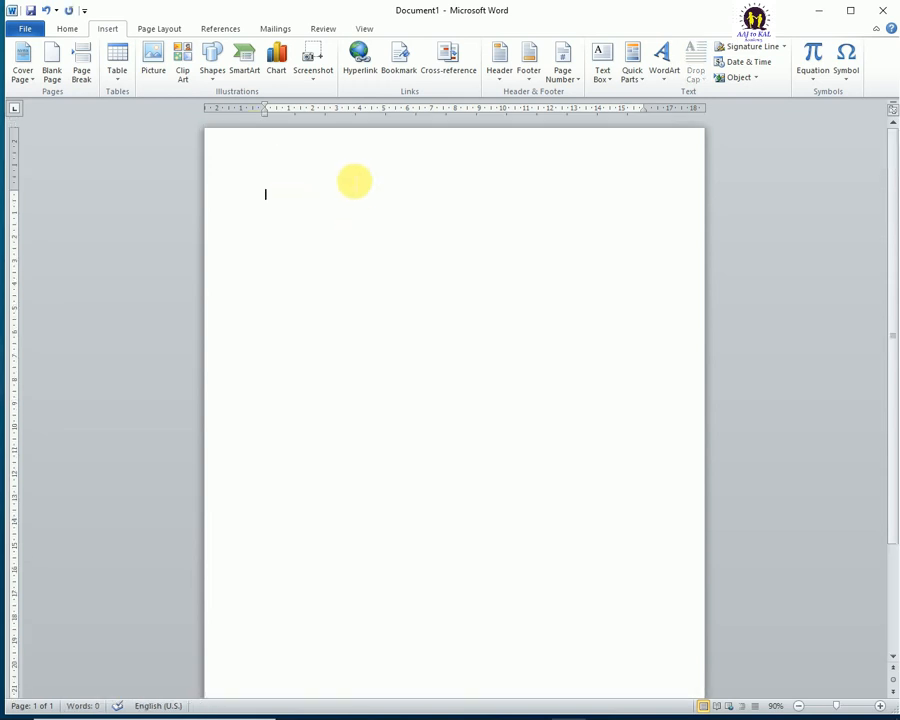
scroll(353, 179, "down", 4)
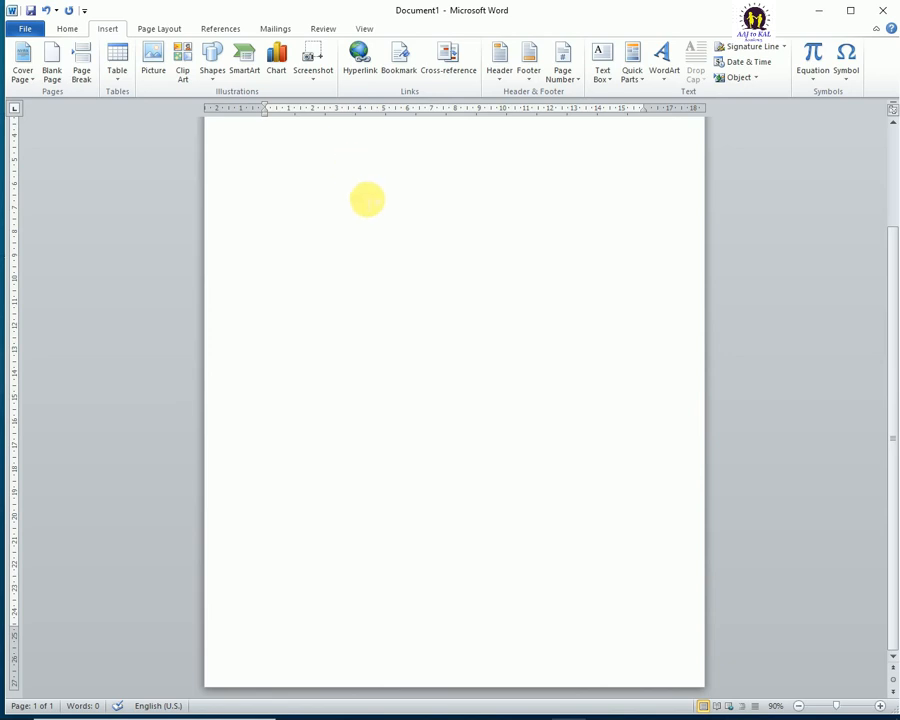
scroll(366, 198, "down", 1, "ctrl")
scroll(365, 199, "down", 2, "ctrl")
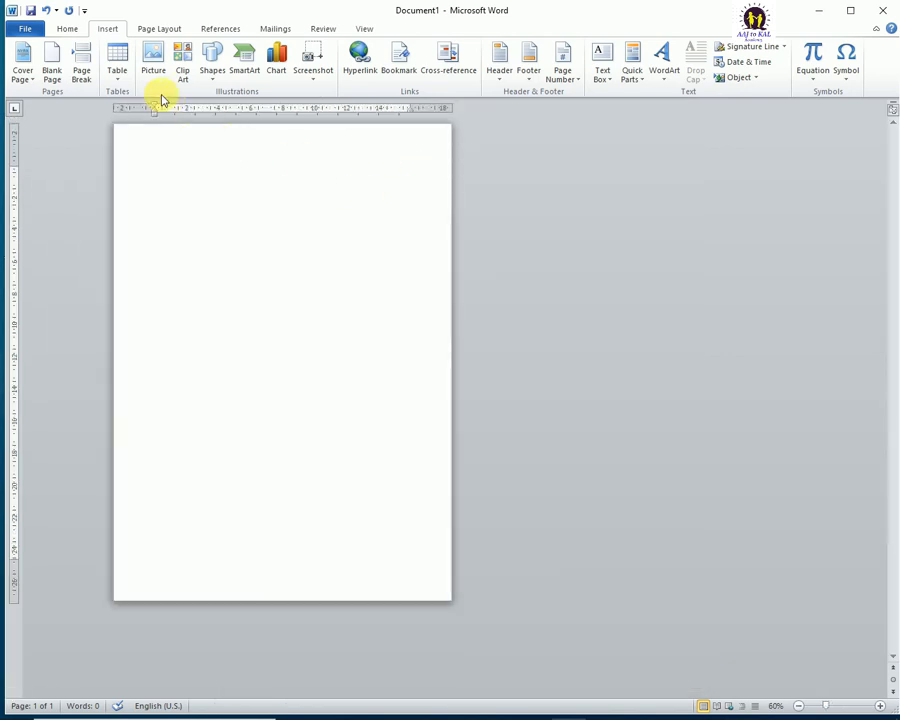
left_click(52, 62)
left_click(52, 62)
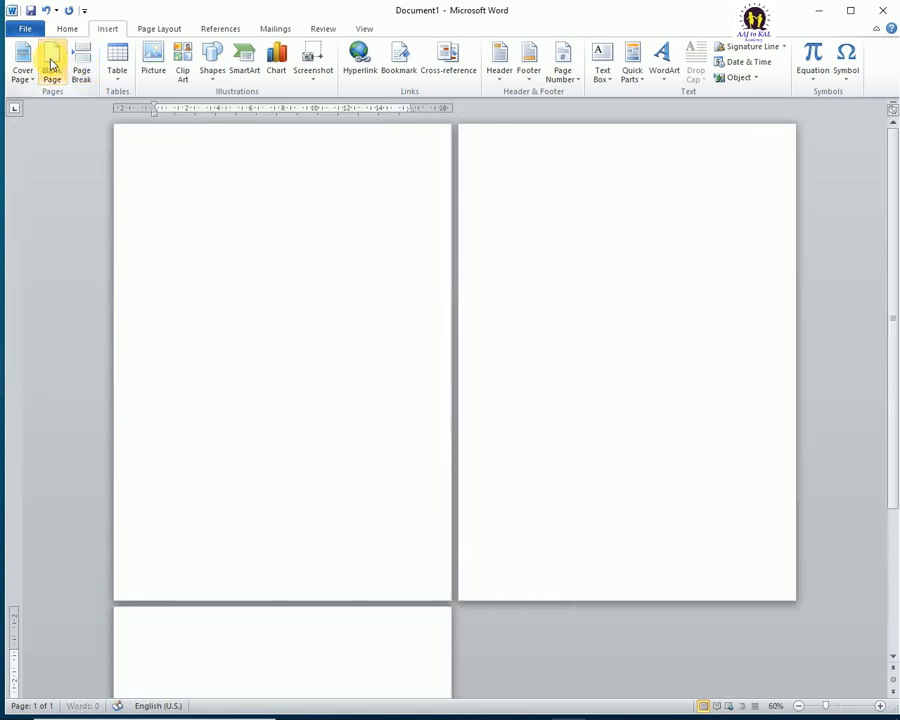
left_click(52, 62)
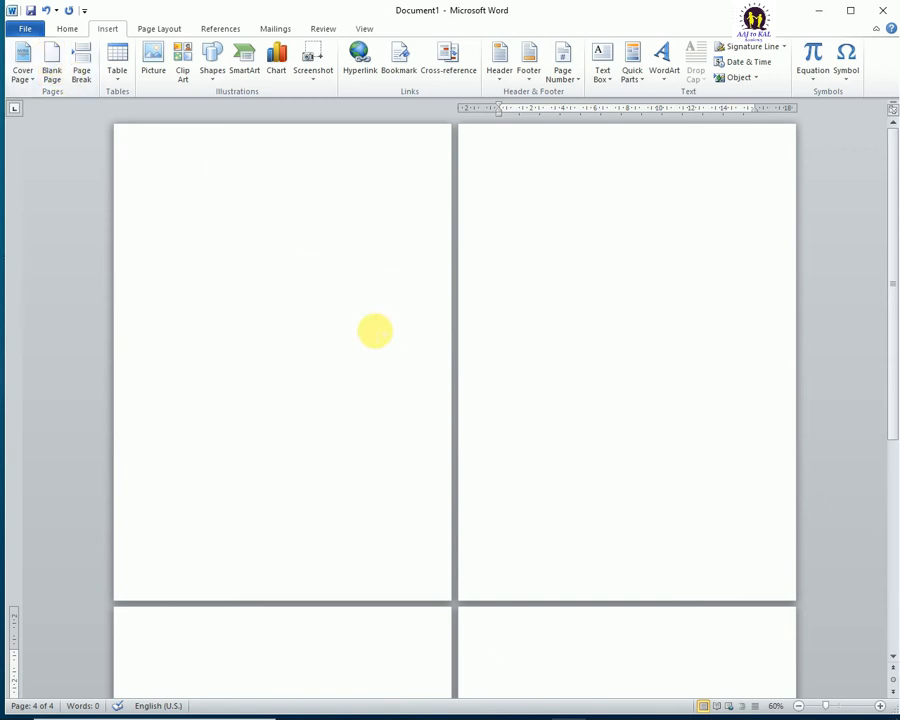
left_click(237, 183)
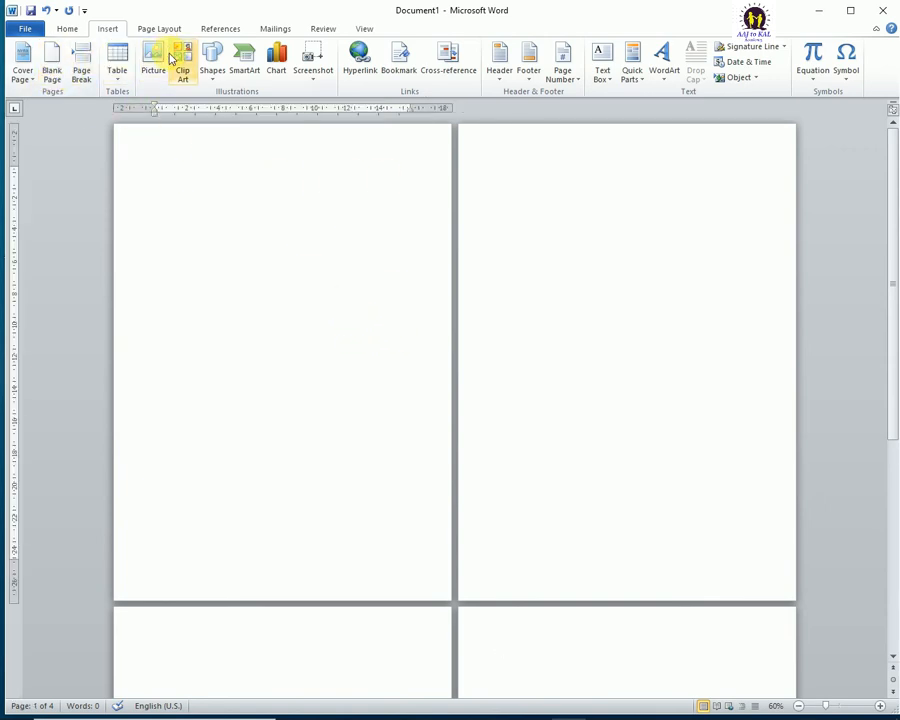
Insert a table of three columns and six rows on the first page and enlarge its rows
left_click(120, 70)
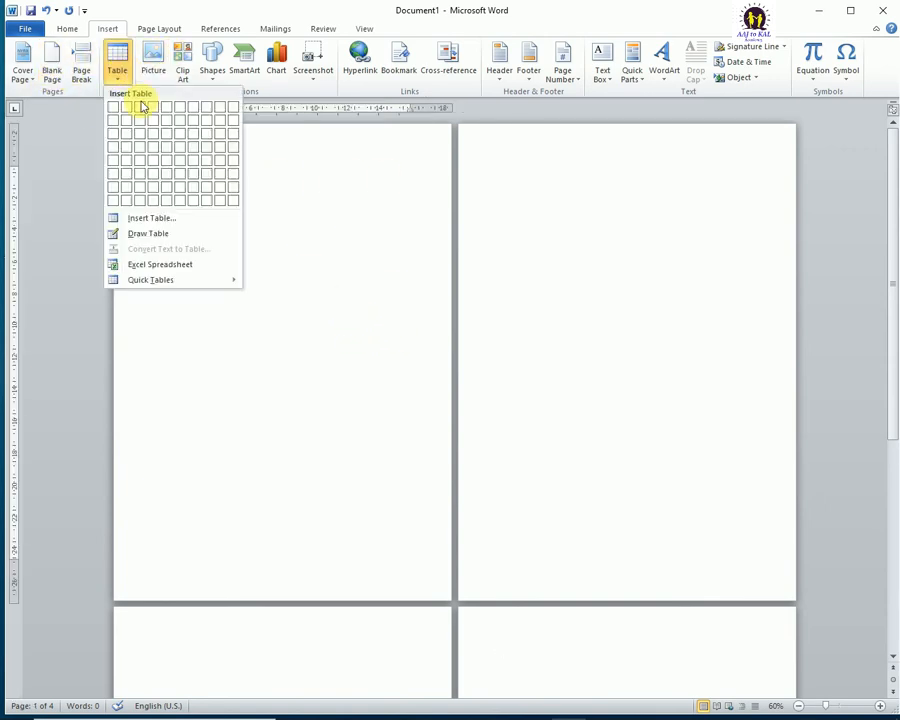
left_click(143, 171)
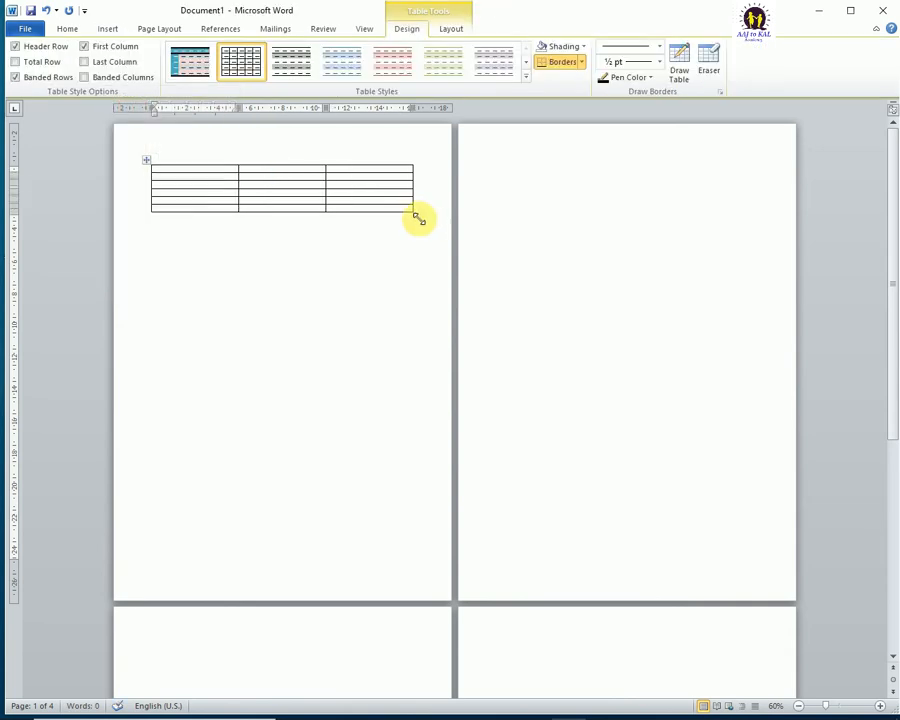
left_click_drag(418, 218, 406, 238)
Add the title "Table of contant" above the table, set at 18 pt and centred
key("Return")
key("Return")
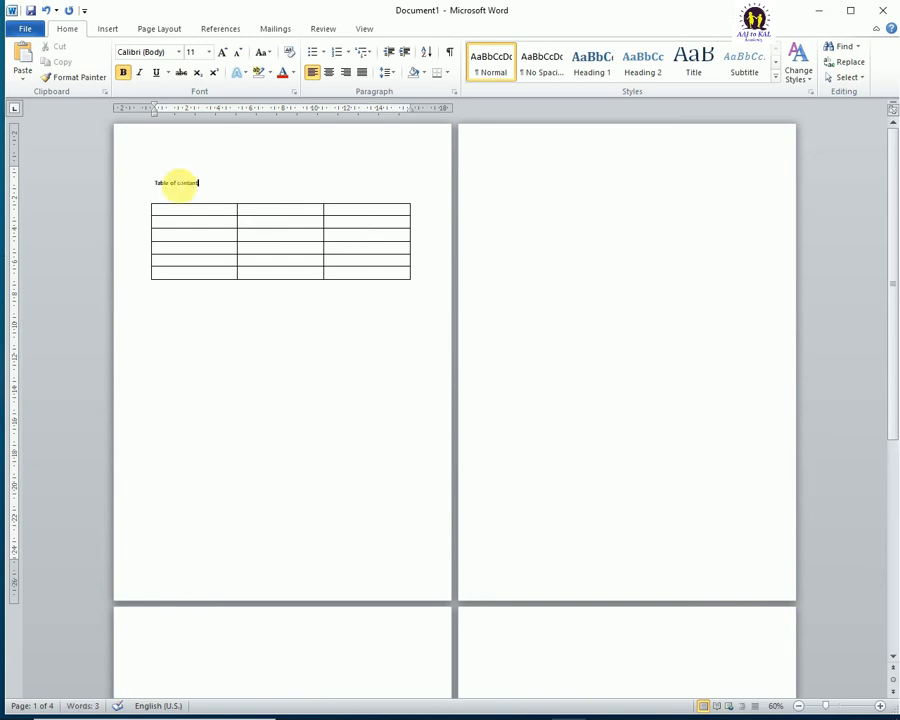
left_click_drag(197, 183, 150, 186)
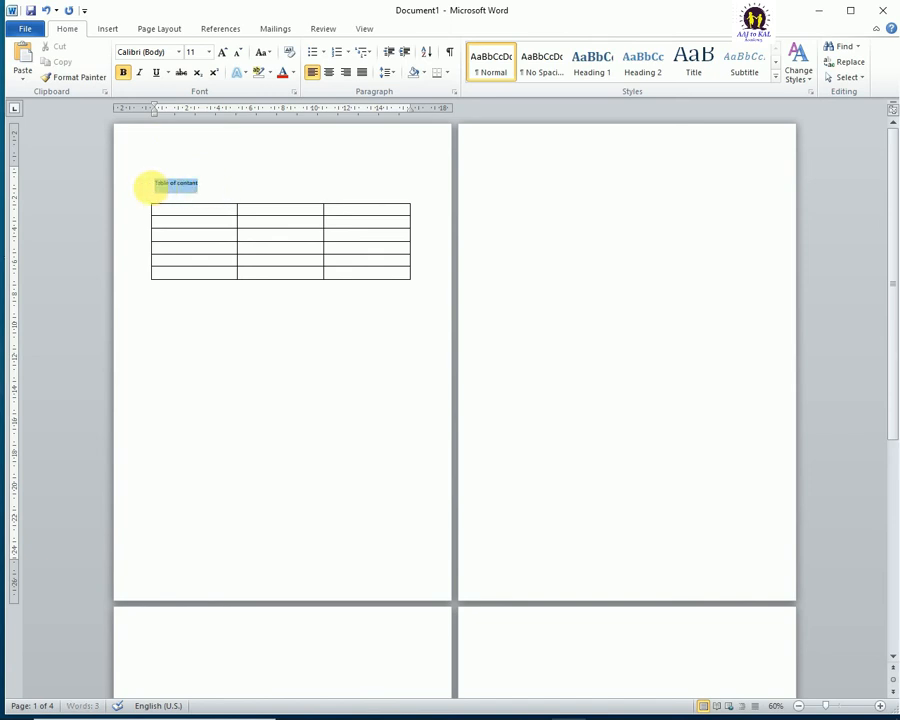
left_click(224, 54)
left_click(224, 54)
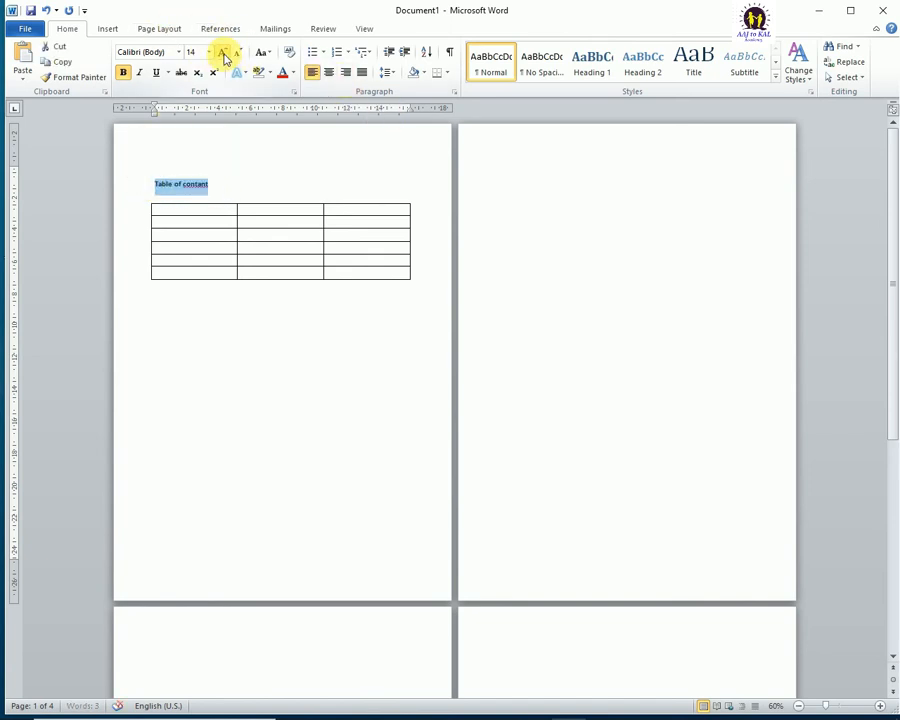
left_click(224, 54)
left_click(224, 54)
left_click(330, 75)
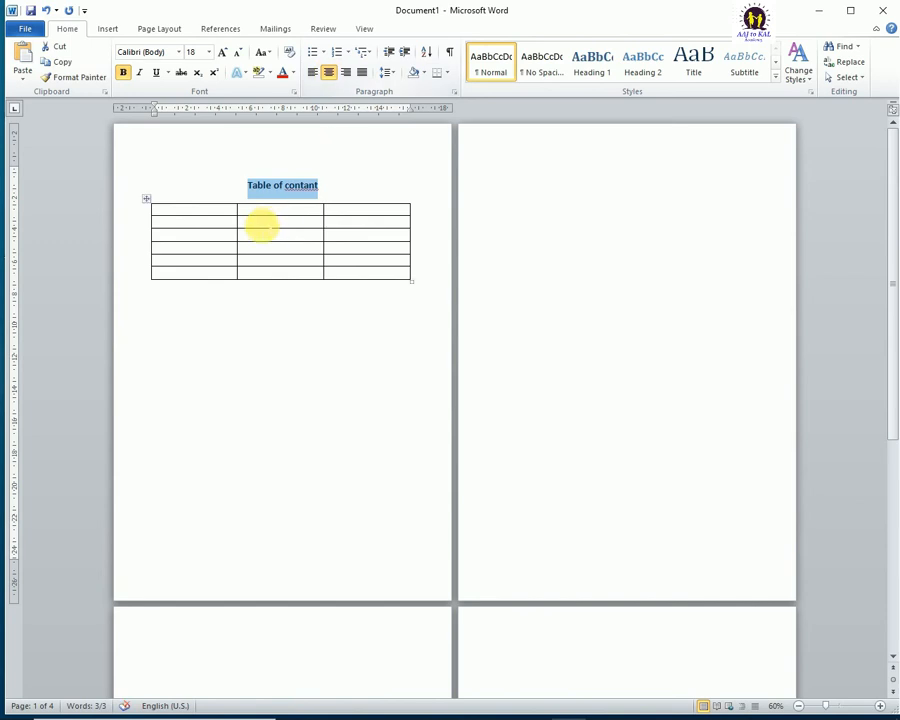
Fill the table's first row with the column headings "SN", "Chapter" and "Page No."
left_click(264, 258)
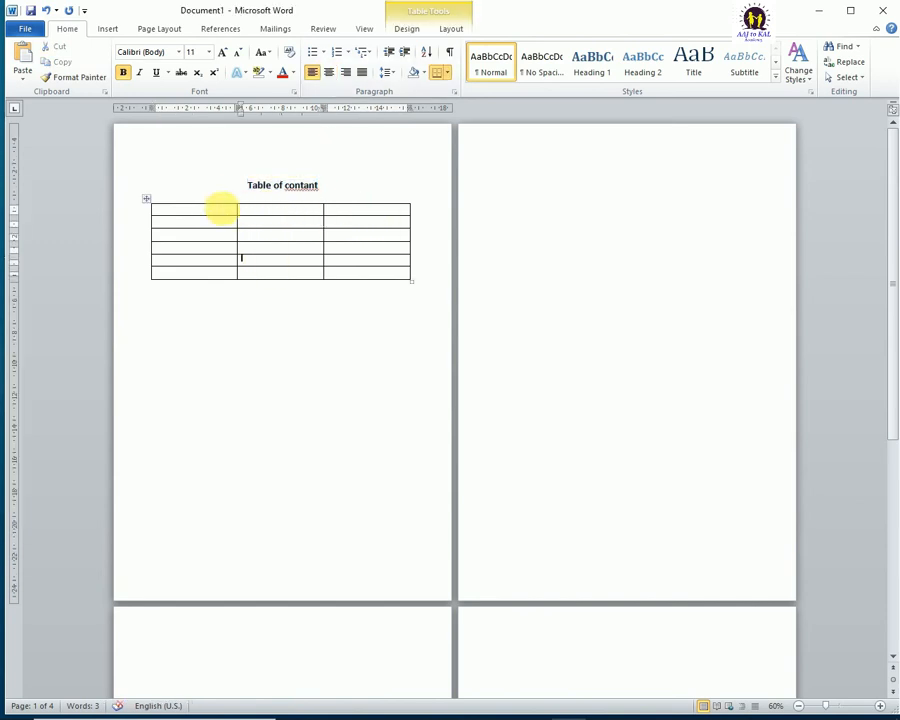
left_click(224, 206)
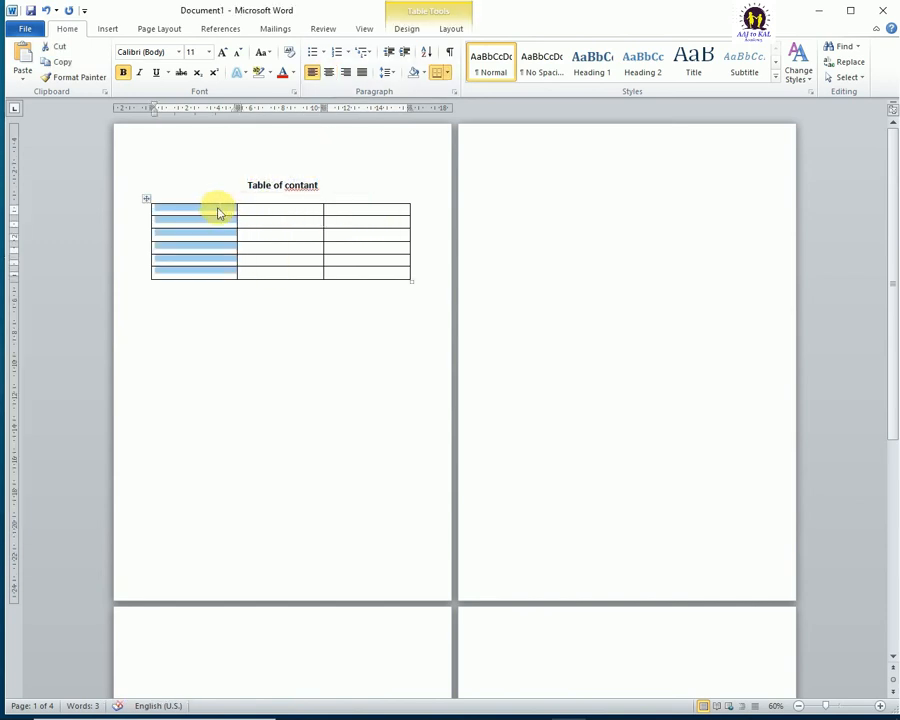
left_click(218, 211)
type("SN")
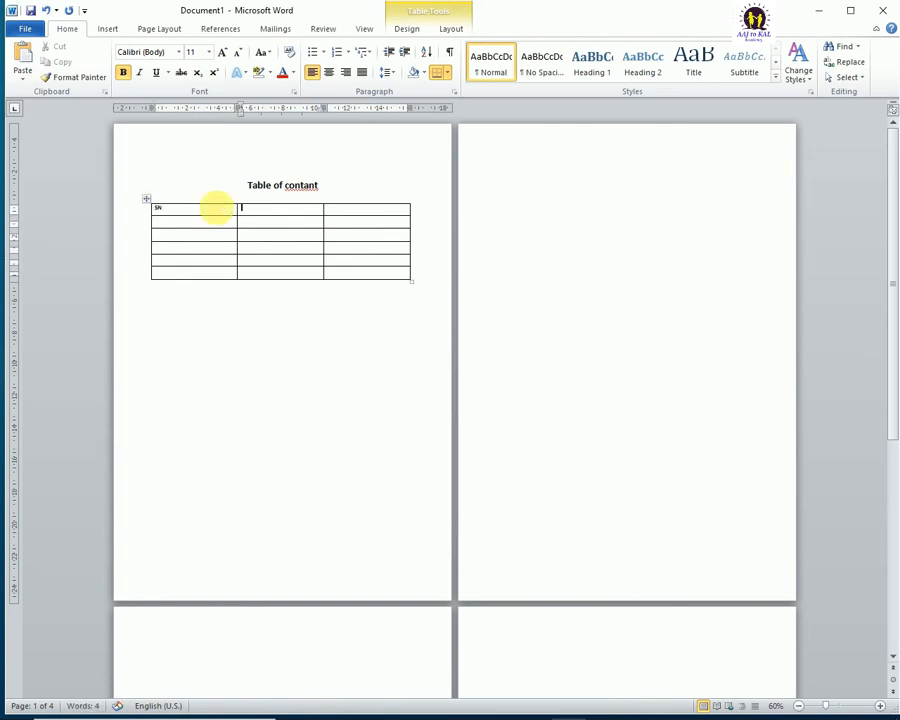
key("Tab")
type("Ch")
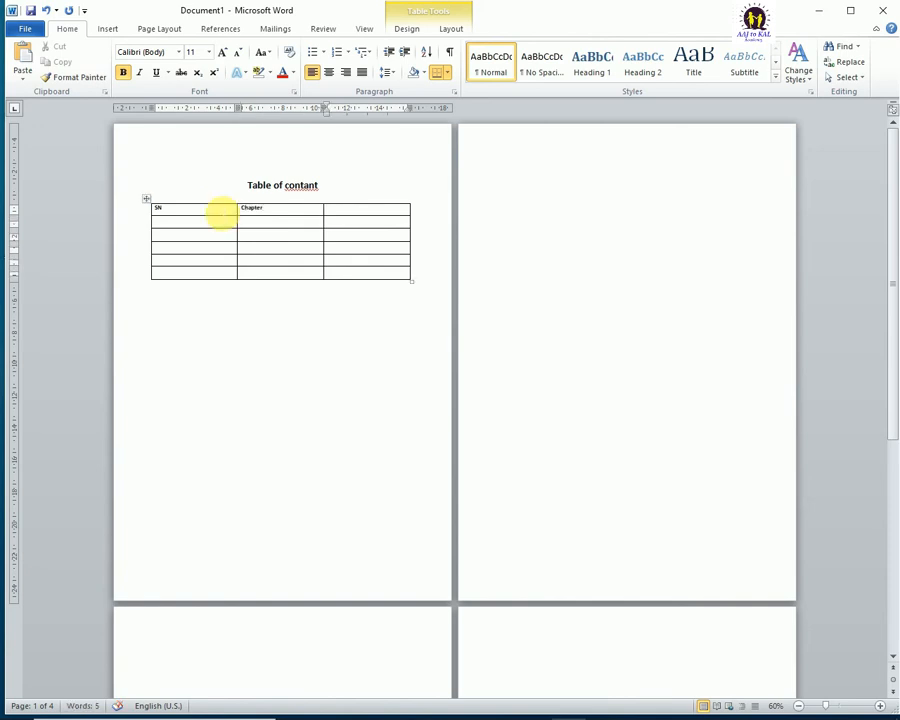
key("Tab")
type("Pa")
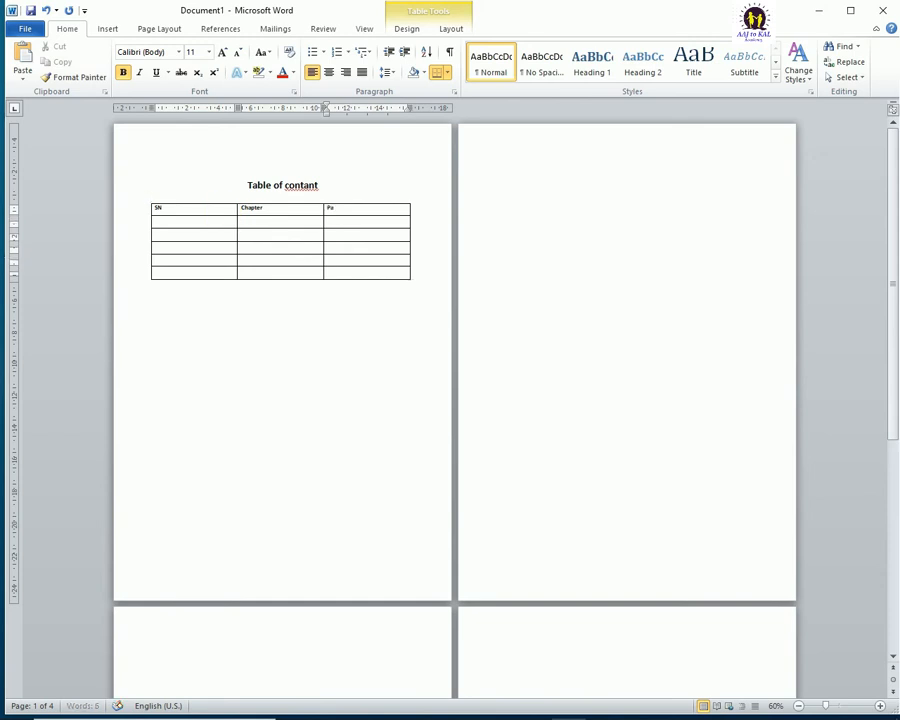
type("ge No.")
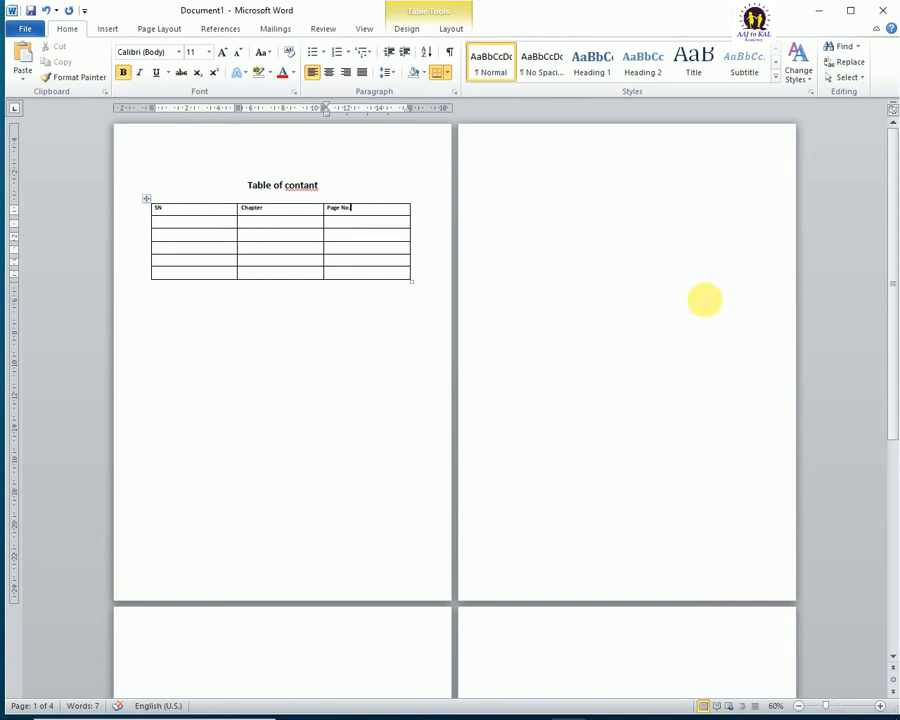
Enter the heading "Tense" at the start of the third page
scroll(430, 420, "down", 3)
left_click(296, 562)
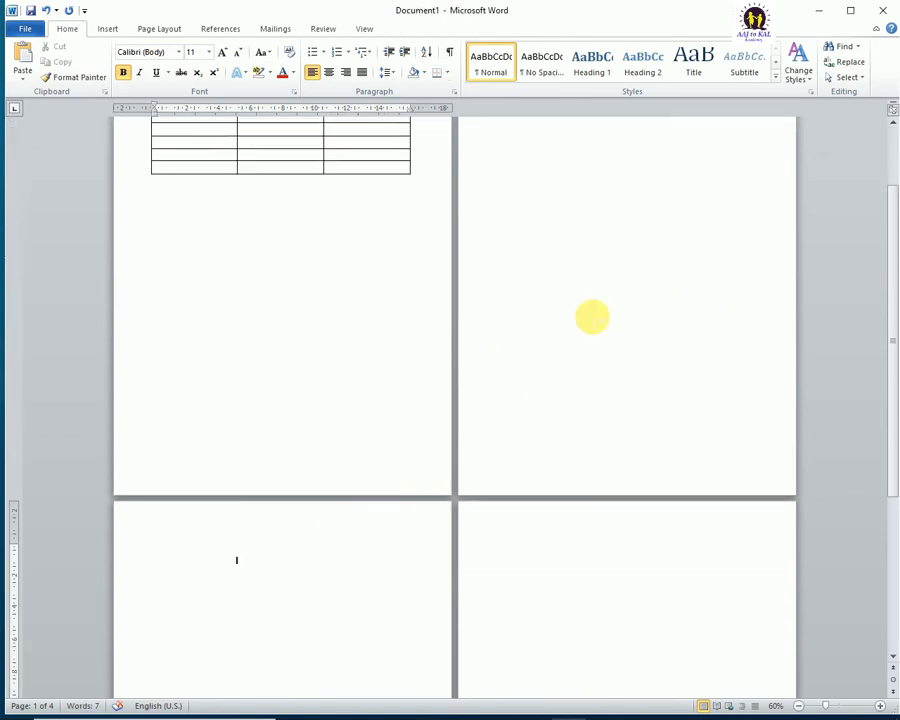
left_click(595, 314)
left_click(245, 591)
scroll(348, 528, "down", 1)
scroll(347, 528, "down", 1)
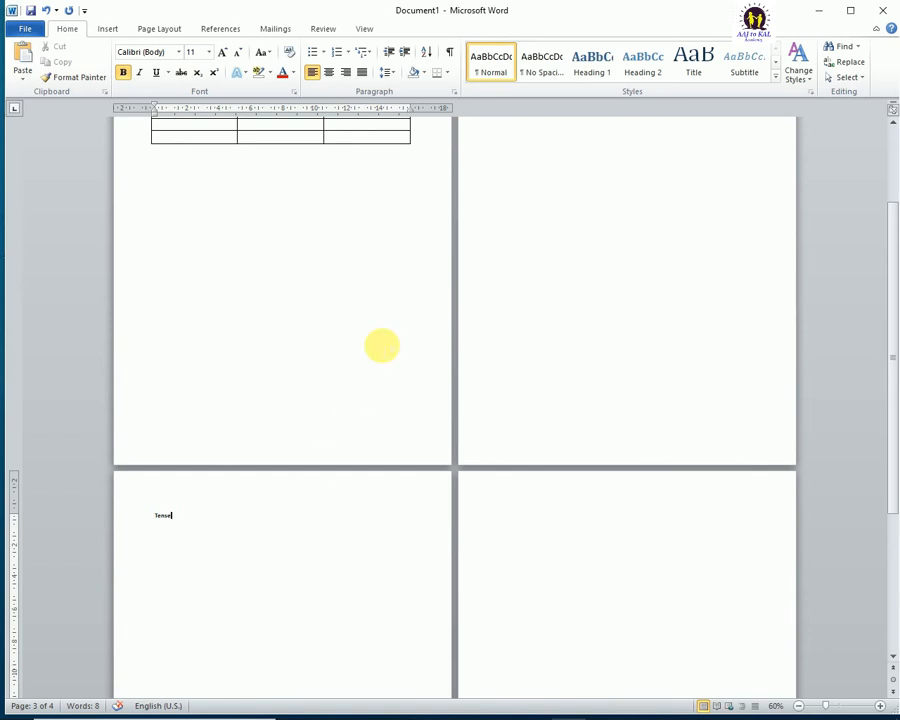
Enter the heading "Present tense" at the start of the fourth page
scroll(267, 539, "up", 3, "ctrl")
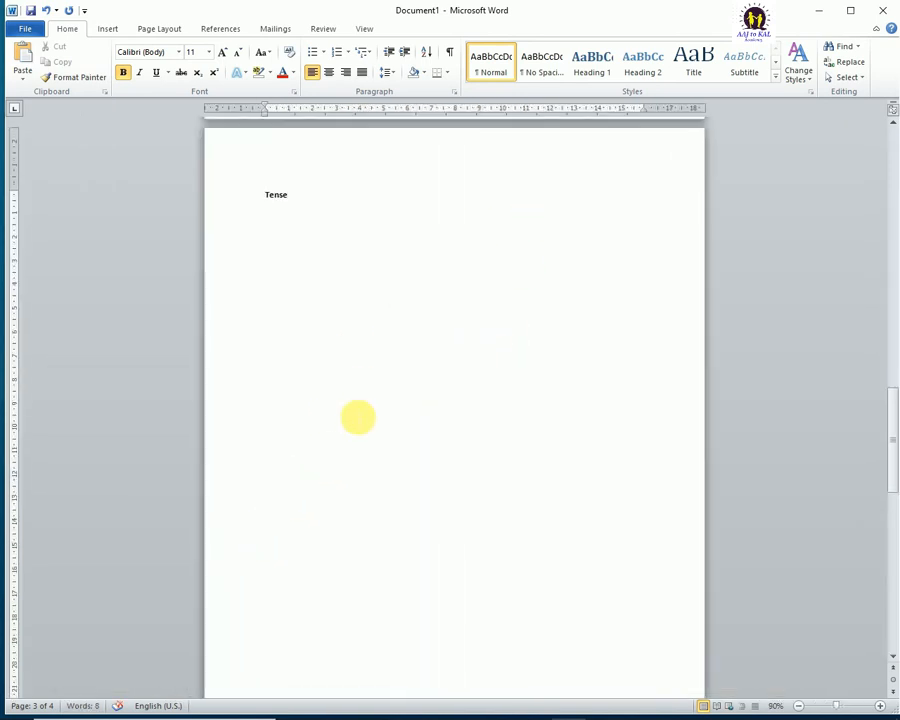
scroll(360, 357, "down", 3)
scroll(360, 357, "down", 6)
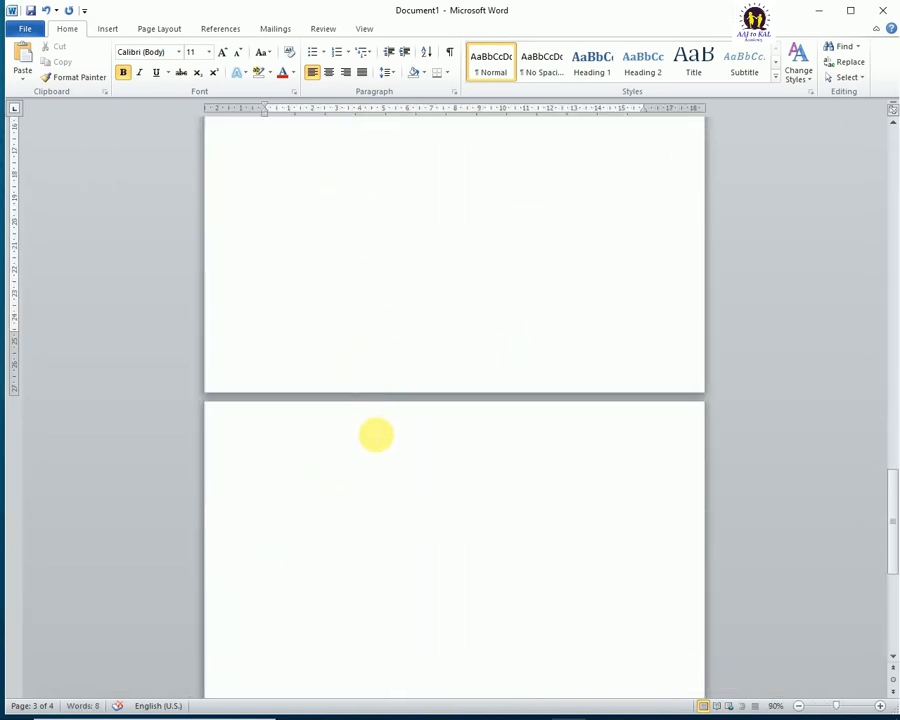
left_click(331, 445)
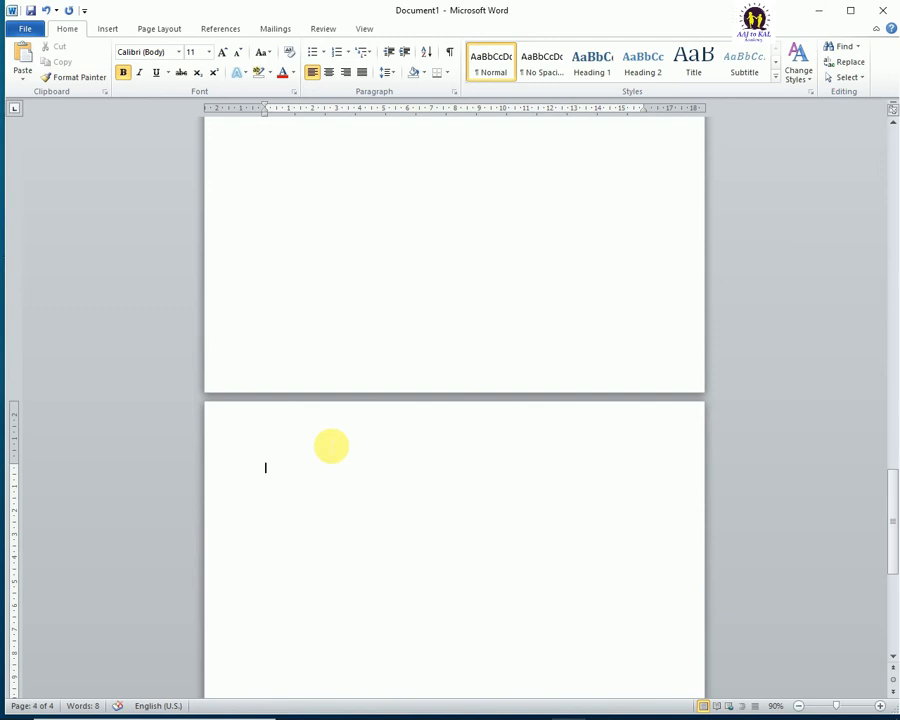
type("Present tense")
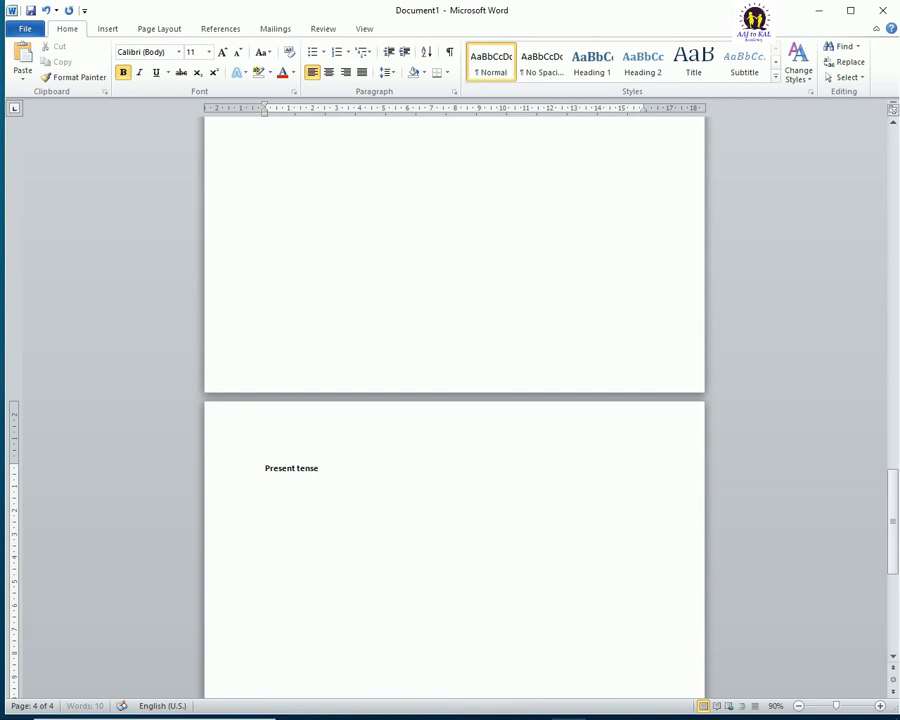
Add a blank page after the "Present tense" page and give it the heading "Past tense"
scroll(323, 467, "down", 7)
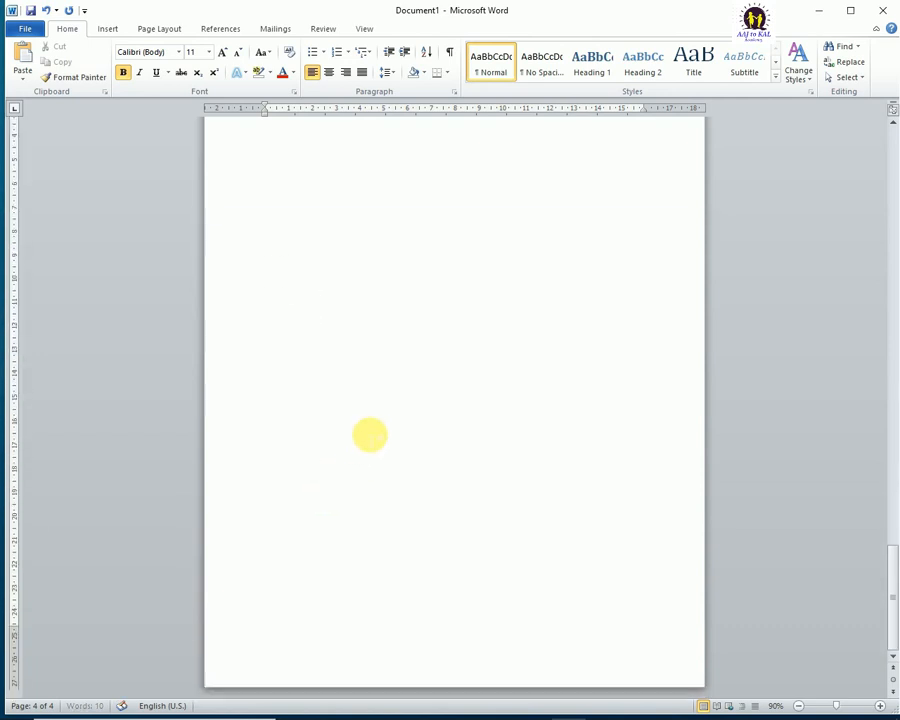
scroll(367, 463, "up", 2)
scroll(362, 300, "up", 5)
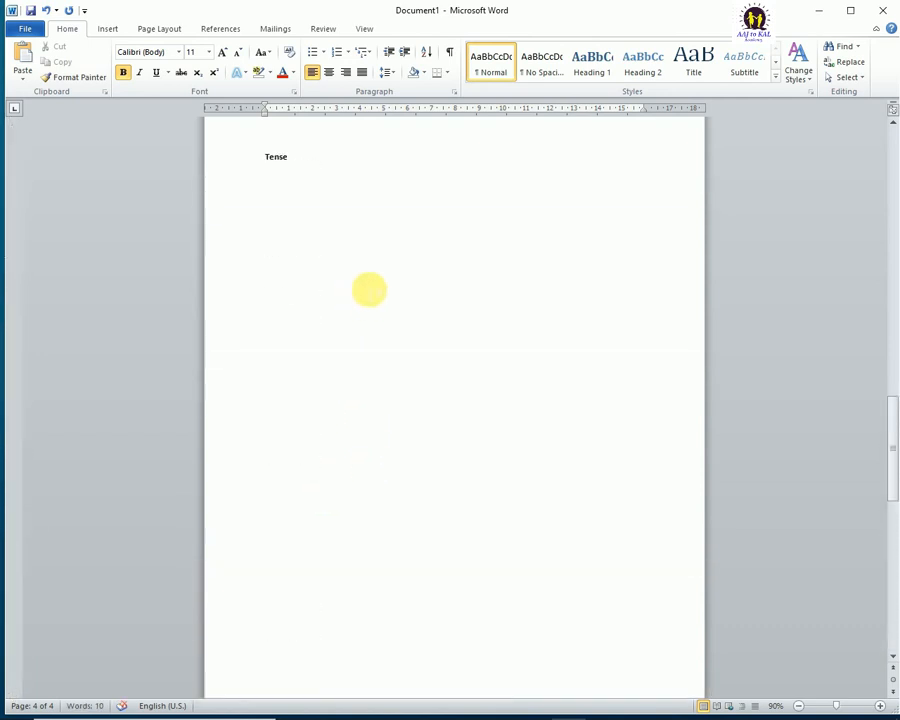
scroll(366, 286, "up", 5)
scroll(365, 290, "down", 5)
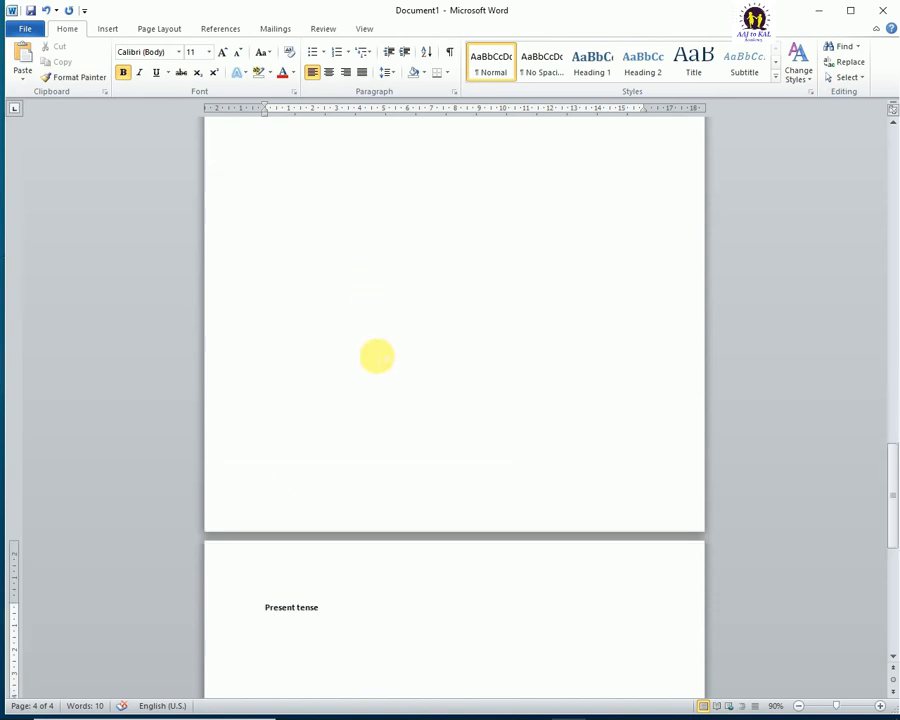
scroll(378, 400, "down", 6)
scroll(400, 470, "down", 3)
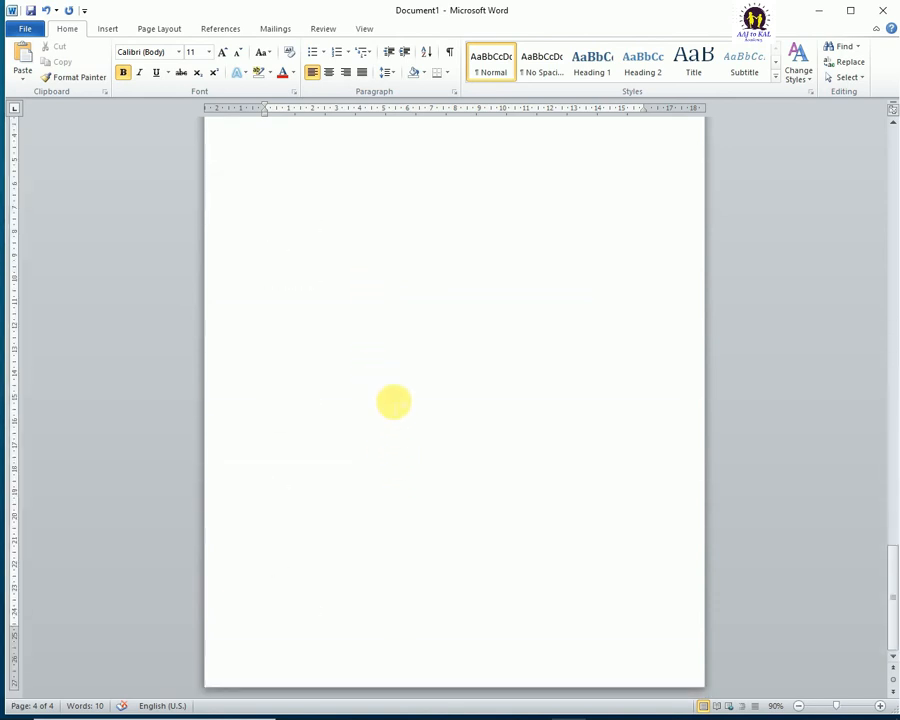
left_click(107, 28)
left_click(57, 66)
scroll(418, 370, "down", 3)
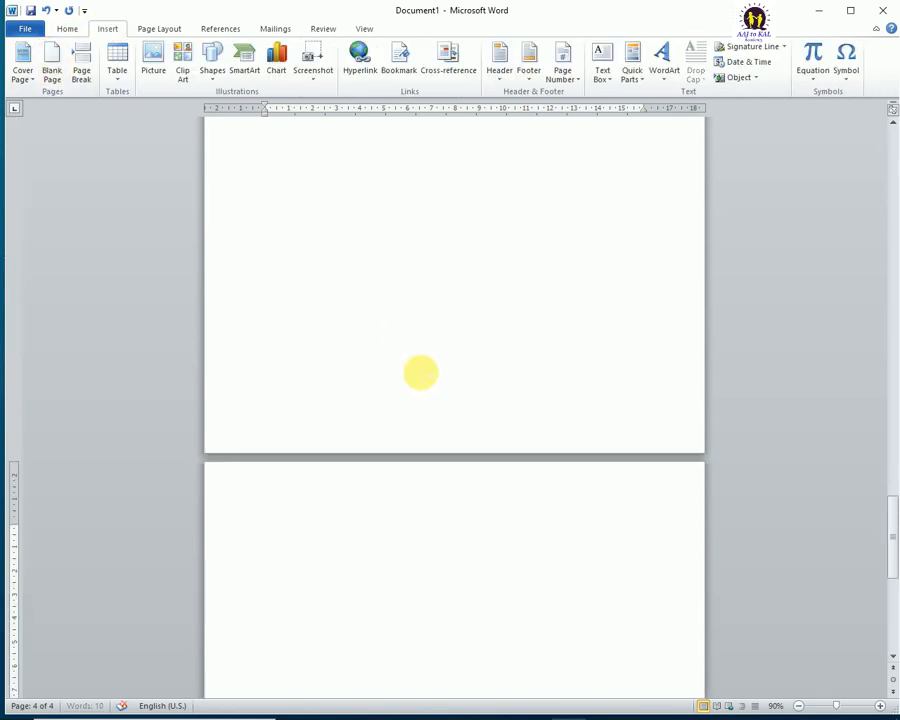
type("pa")
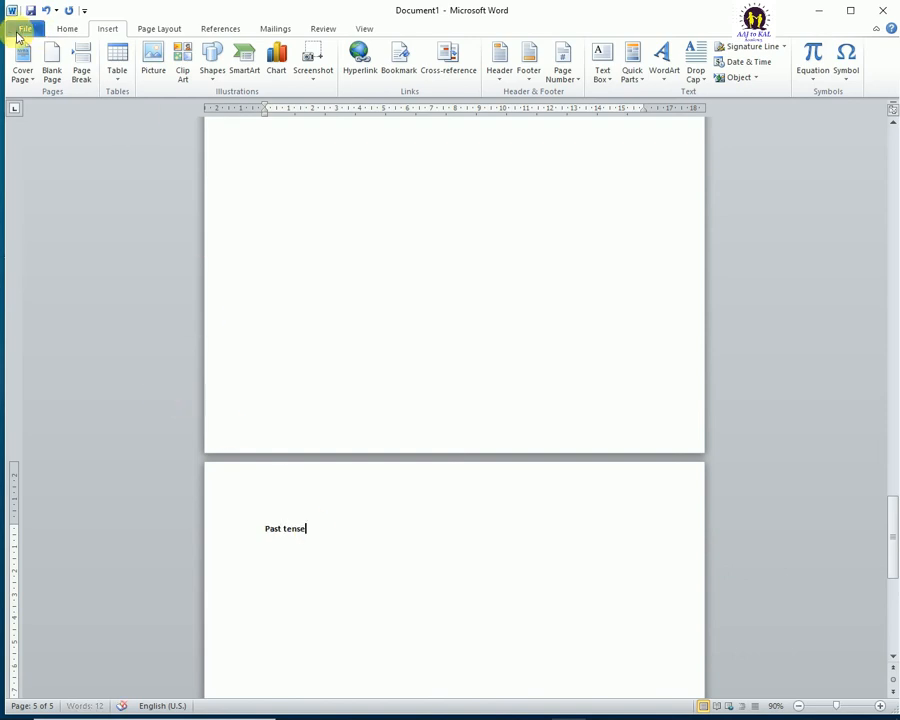
Add another blank page after the "Past tense" page and give it the heading "Future tense"
left_click(55, 68)
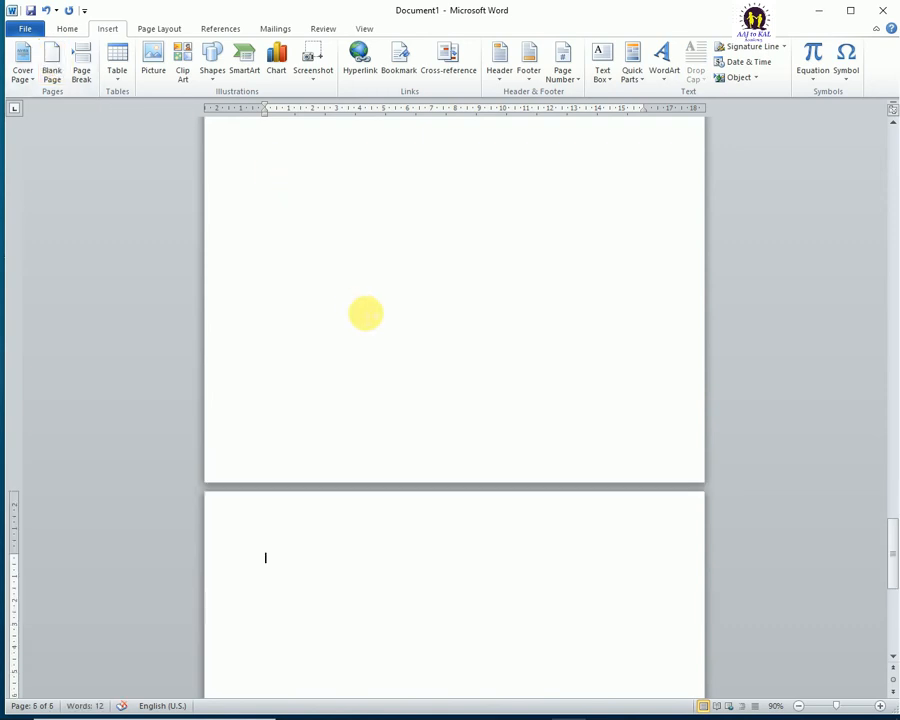
type("f")
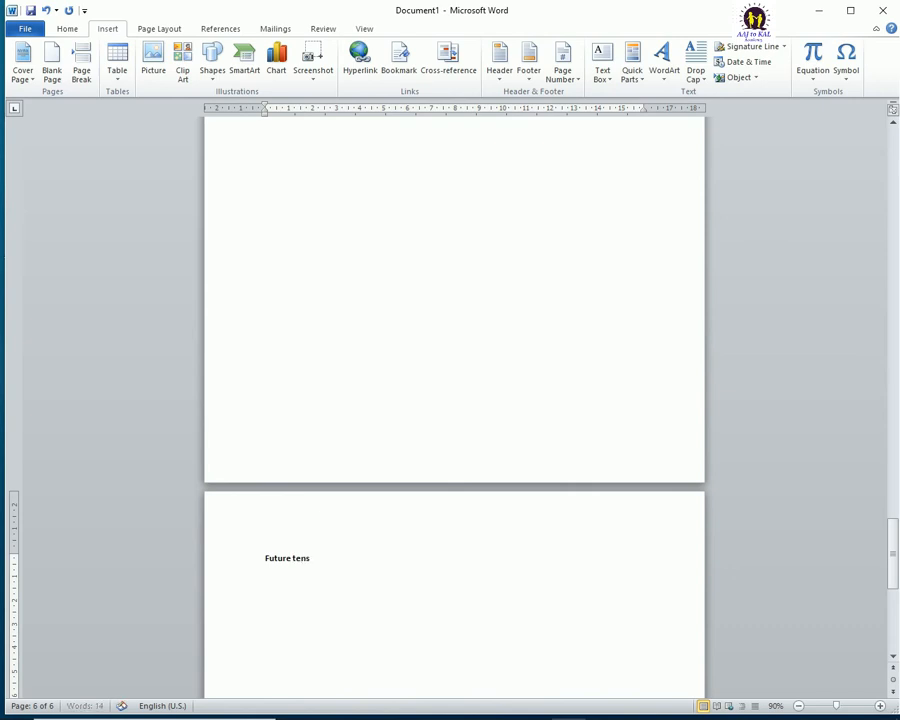
scroll(370, 443, "up", 3)
left_click_drag(892, 555, 890, 602)
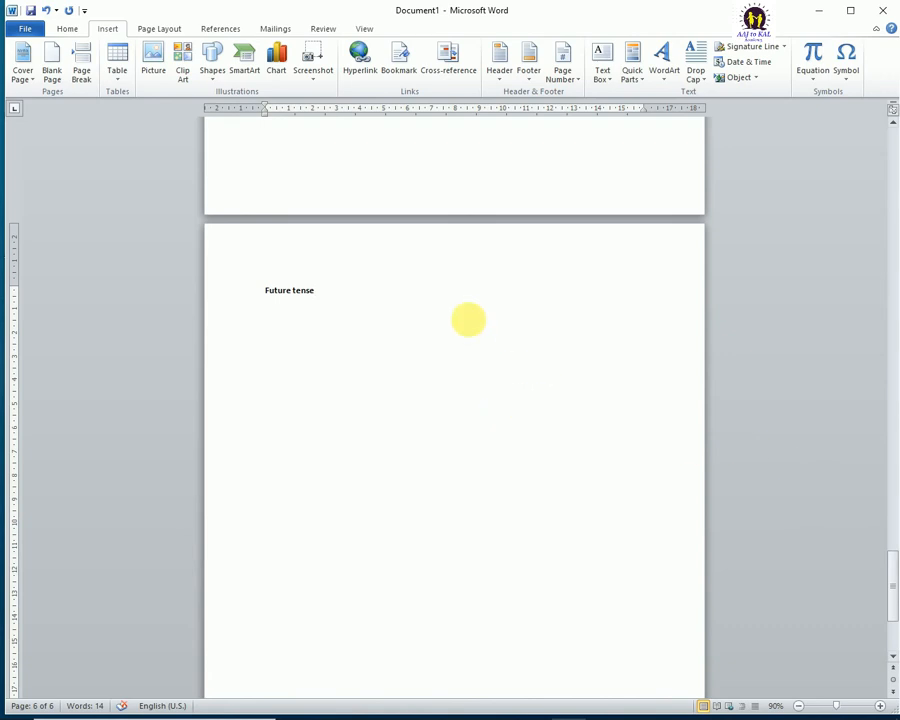
Select the headings "Future tense", "Past tense", "Present tense" and "Tense" together and apply the Heading 1 style to them
left_click_drag(331, 305, 278, 292)
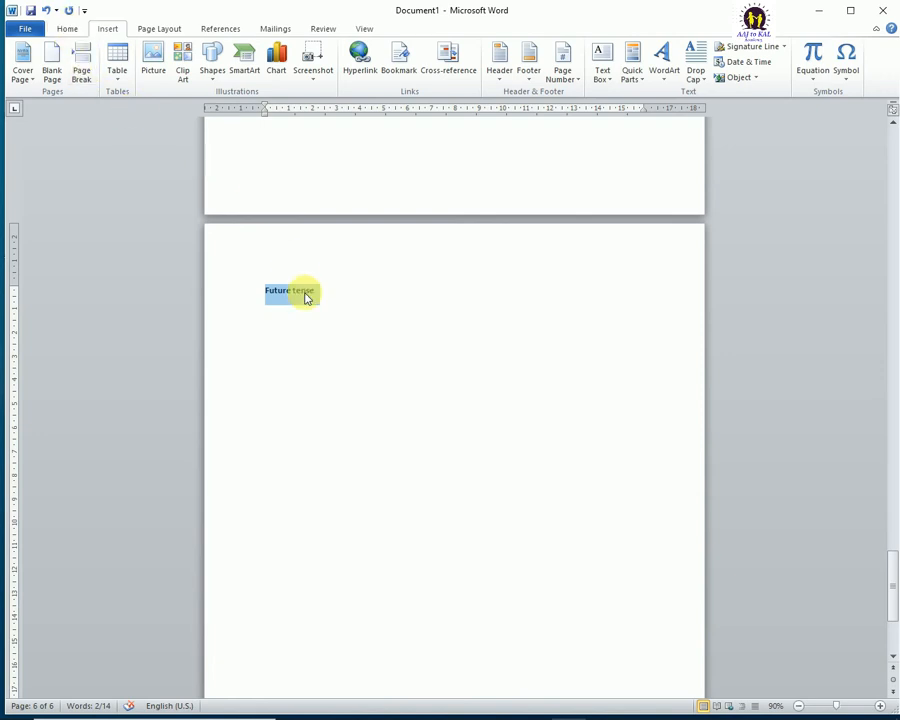
left_click(336, 295)
left_click_drag(336, 295, 235, 287)
scroll(386, 488, "up", 2)
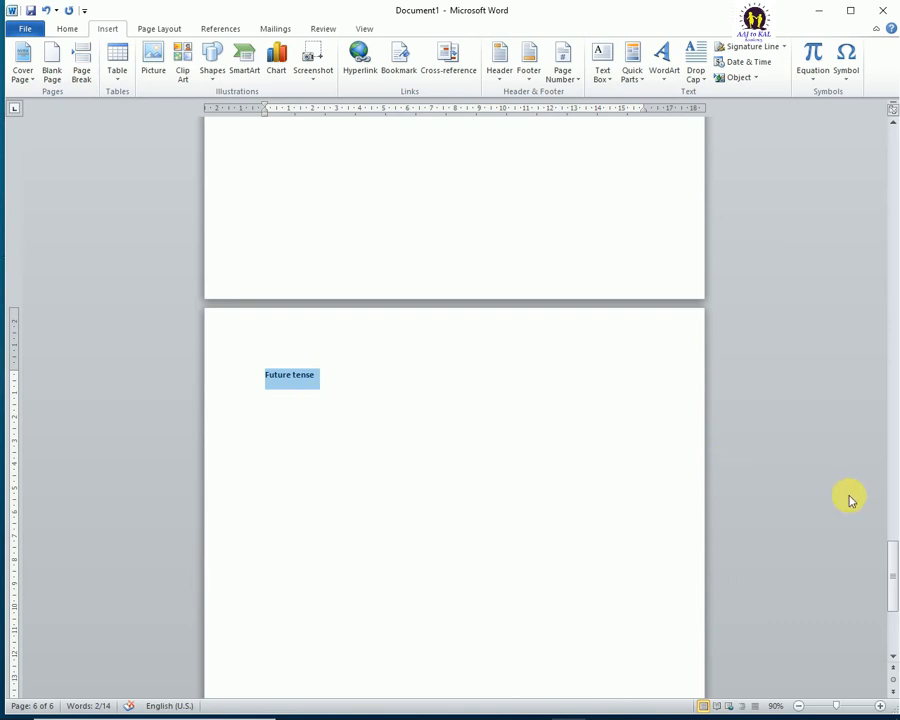
left_click_drag(893, 578, 890, 502)
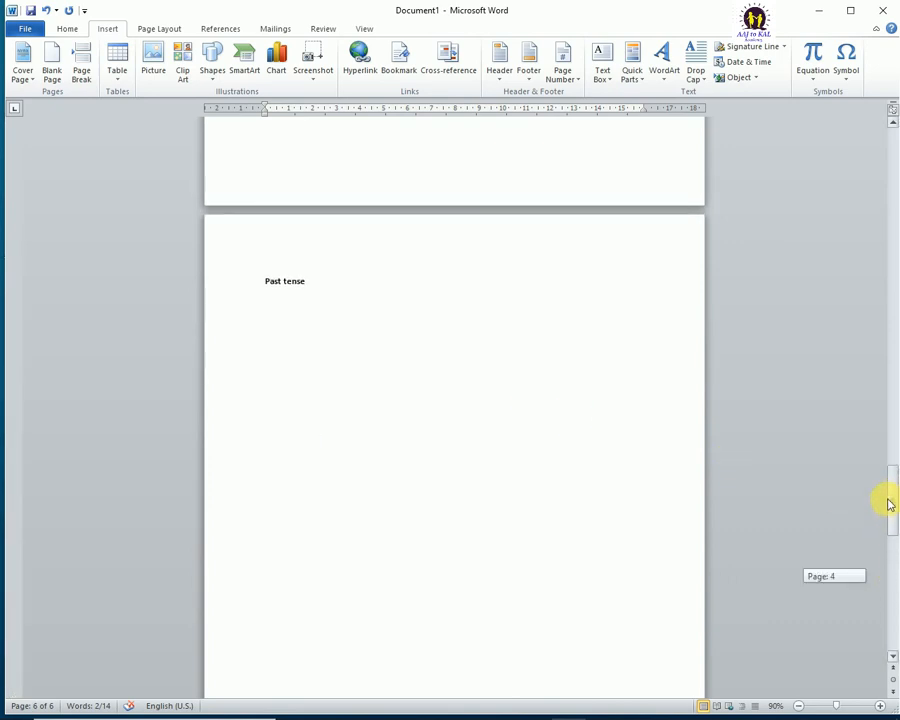
left_click_drag(327, 294, 266, 286)
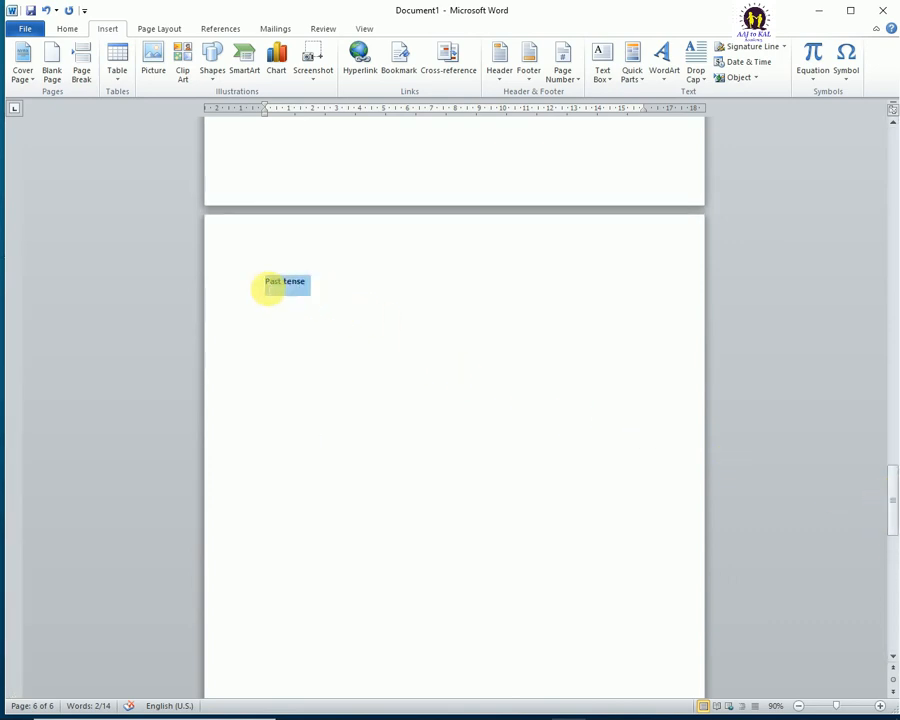
left_click_drag(893, 497, 882, 398)
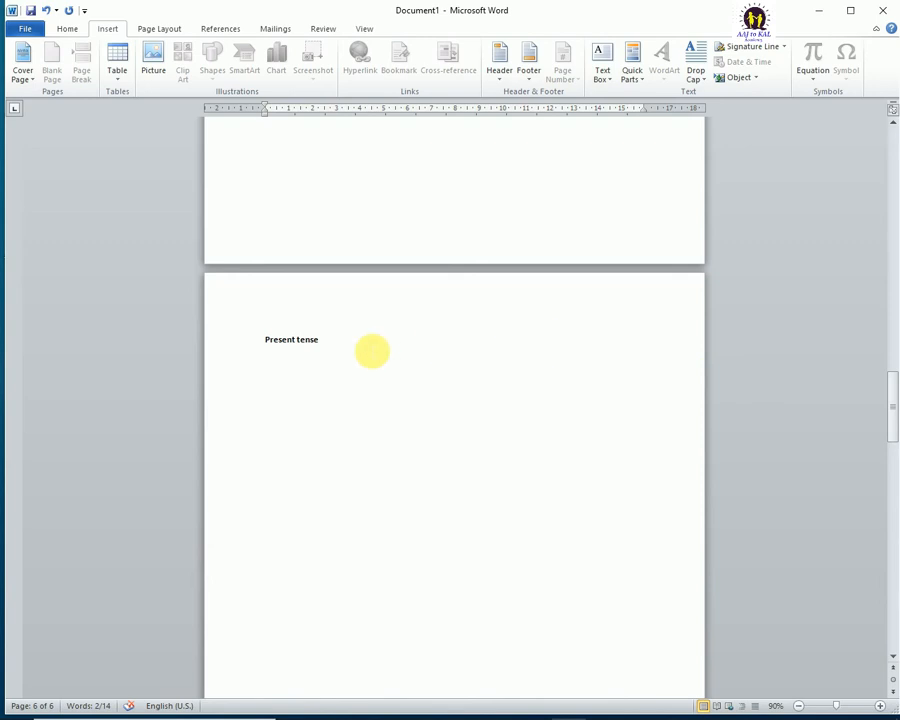
left_click_drag(372, 350, 267, 336)
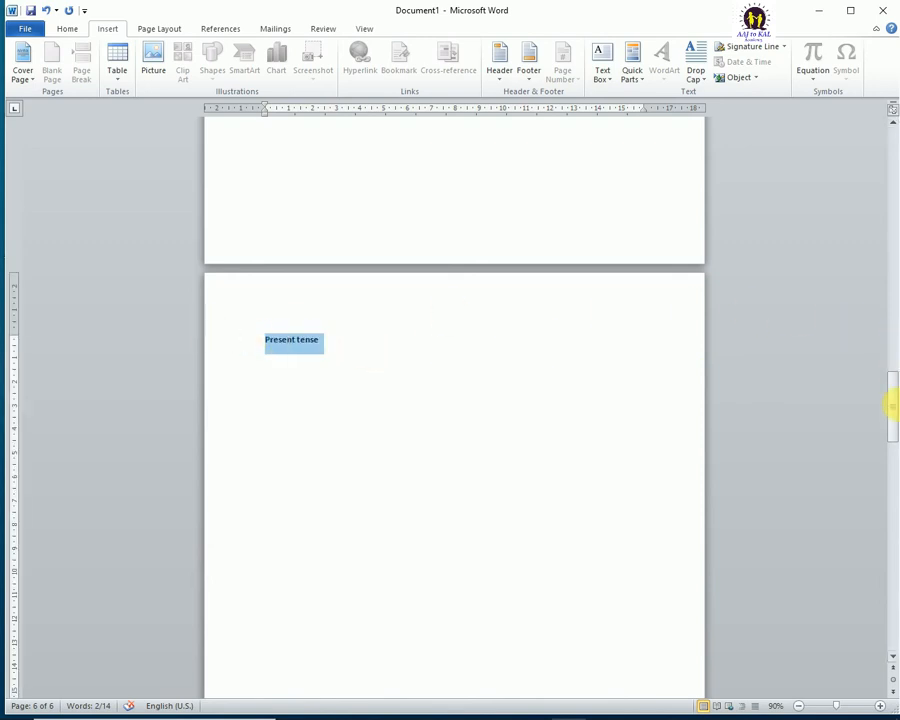
left_click_drag(893, 410, 880, 318)
left_click_drag(340, 358, 249, 352)
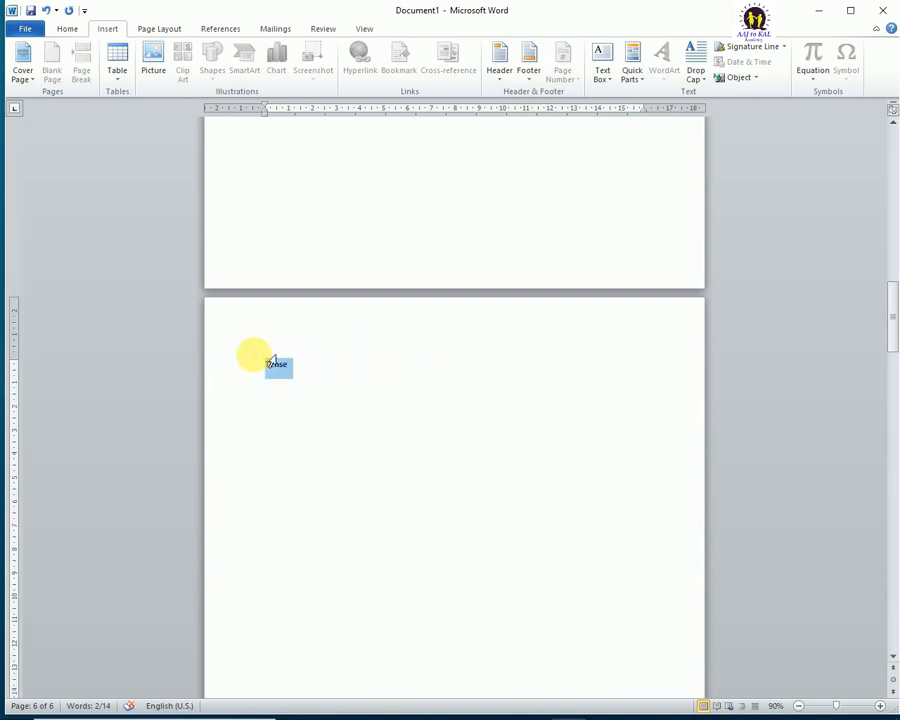
left_click(66, 28)
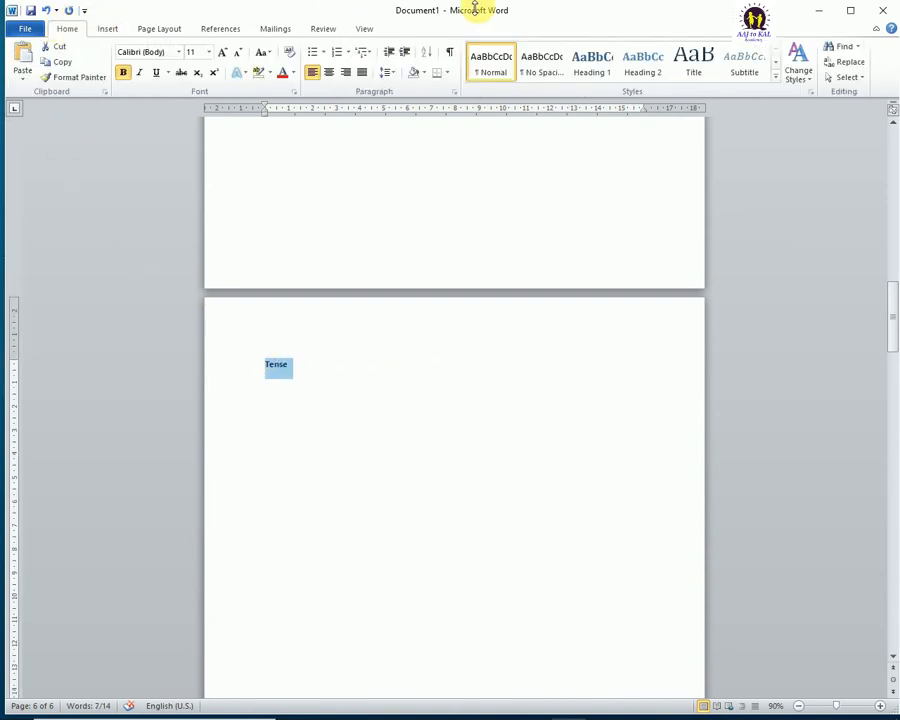
left_click(584, 60)
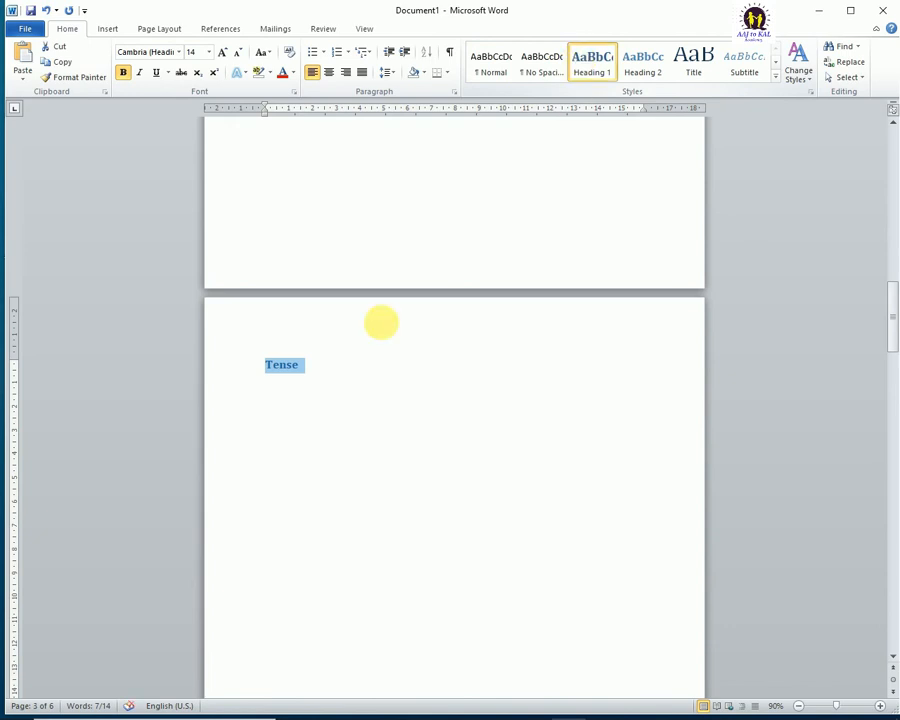
double_click(386, 380)
Enter 1 in the SN column of the first empty row in the contents table on the first page
left_click_drag(893, 343, 879, 270)
scroll(594, 297, "up", 15)
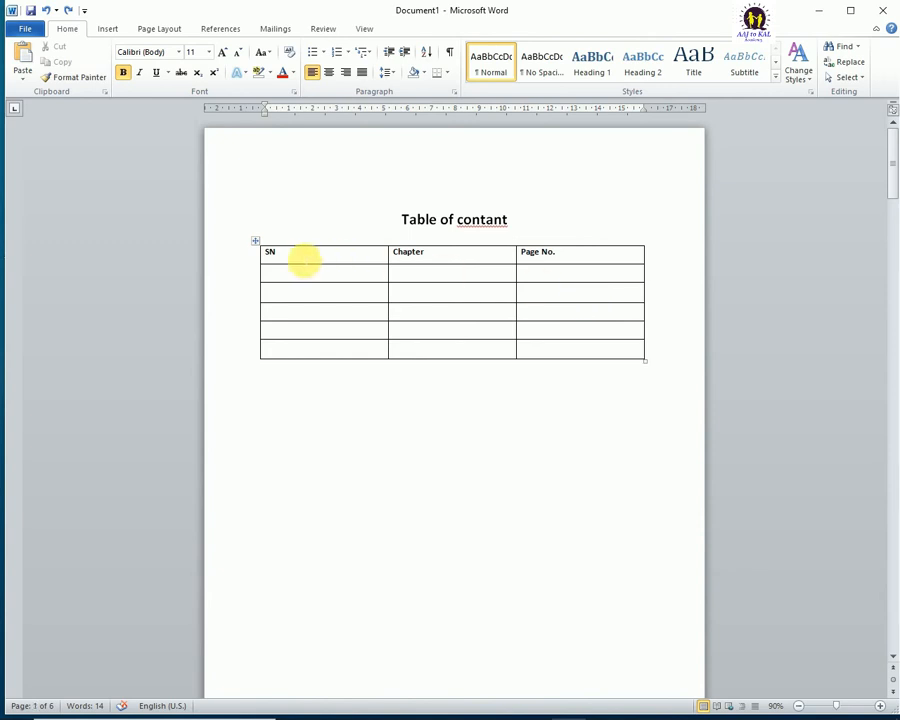
left_click(299, 272)
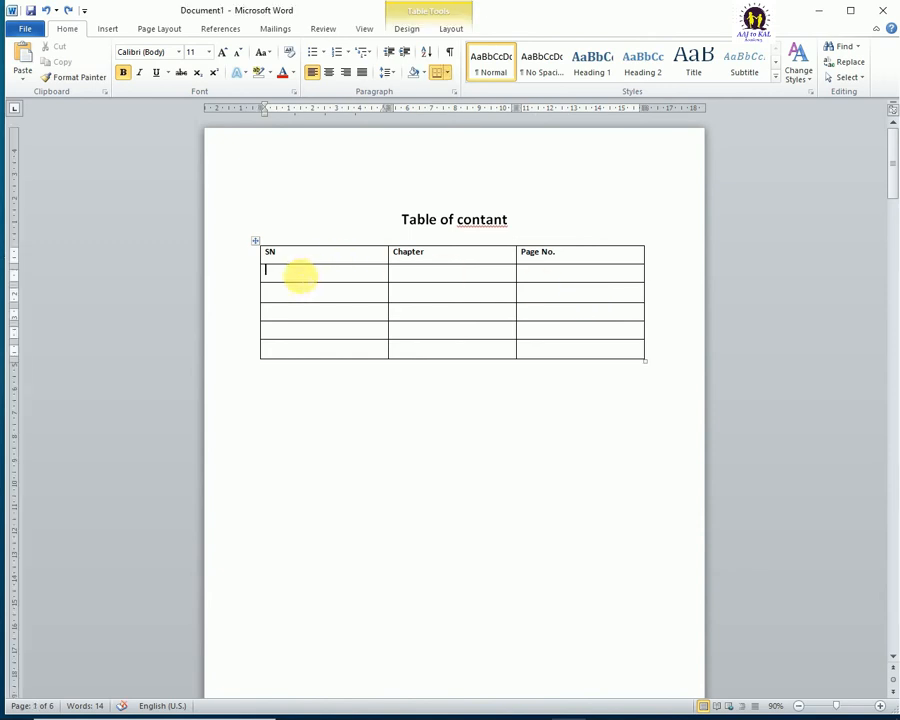
type("1")
Insert a cross-reference to the heading text of "Tense", as a hyperlink, in the Chapter cell of row 1
left_click(428, 276)
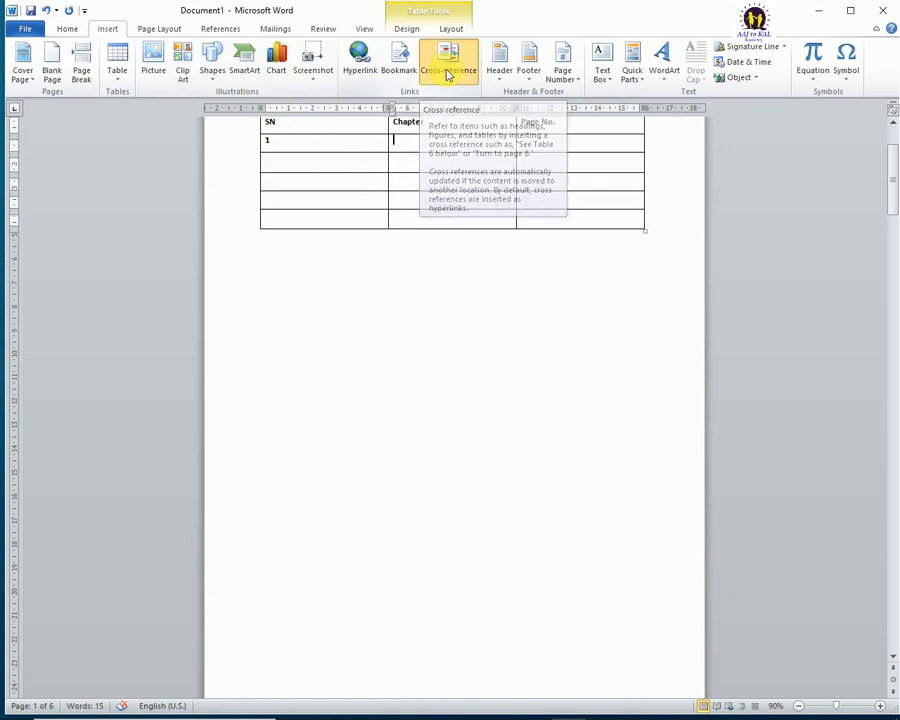
left_click(448, 72)
left_click_drag(590, 372, 655, 251)
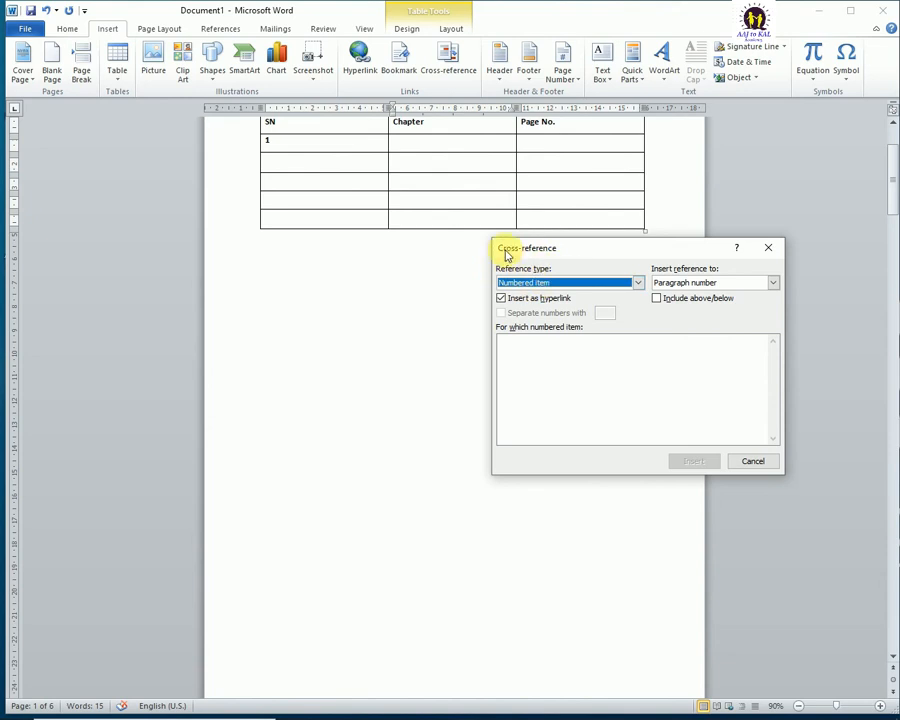
left_click(636, 283)
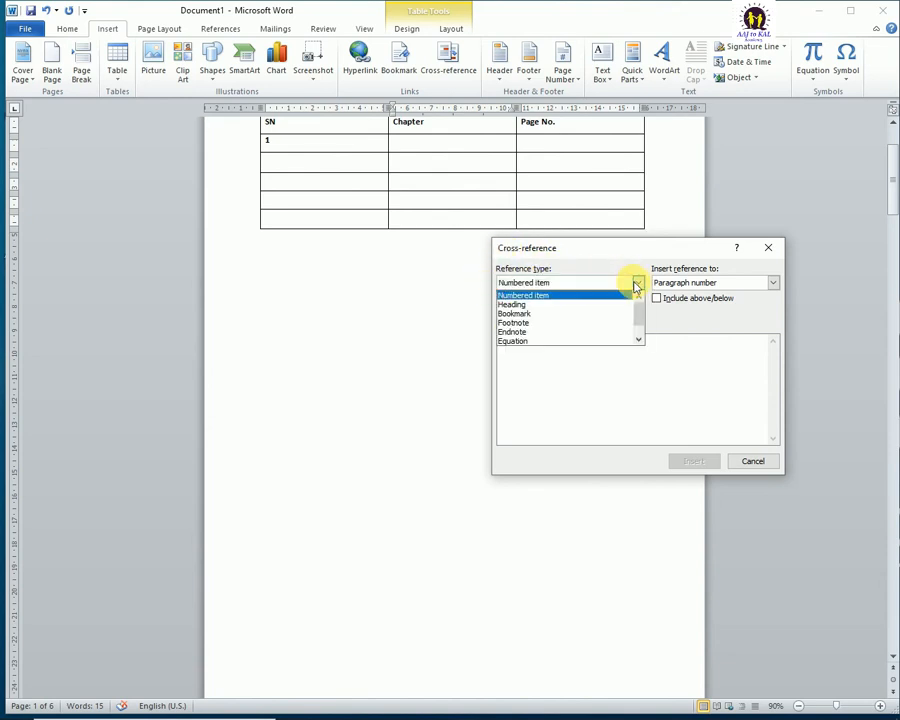
left_click(516, 303)
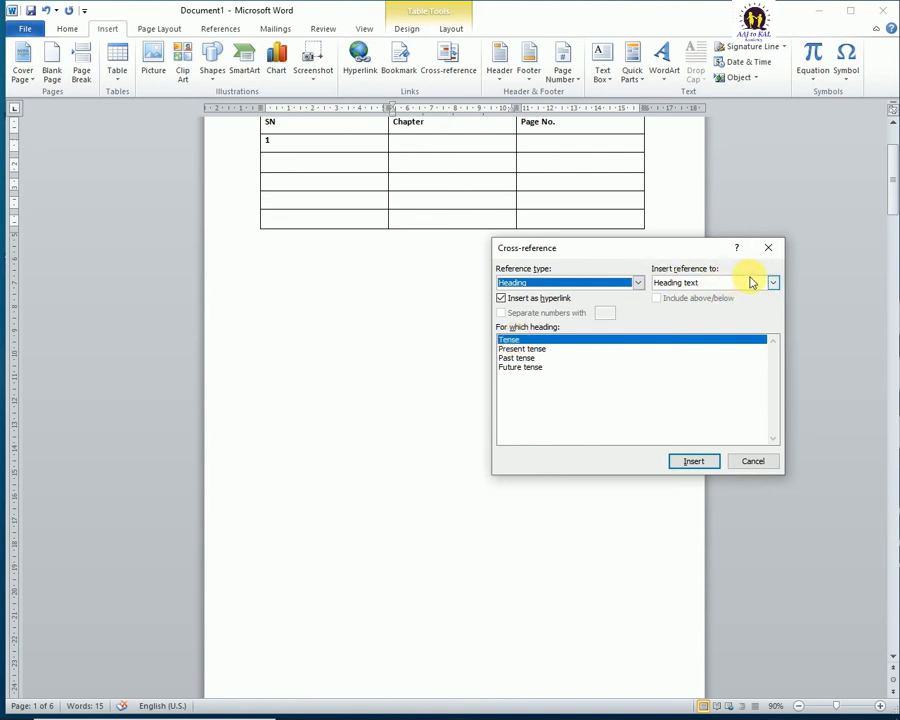
left_click(695, 463)
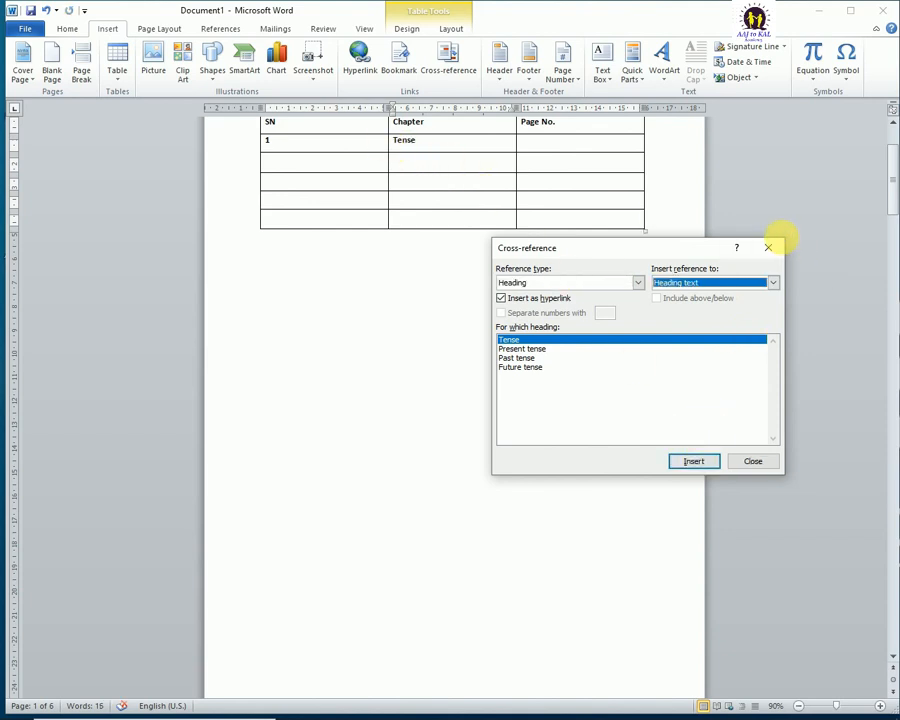
left_click(768, 247)
Insert a cross-reference to the page number of the "Tense" heading in the Page No. cell of row 1
left_click_drag(895, 202, 894, 184)
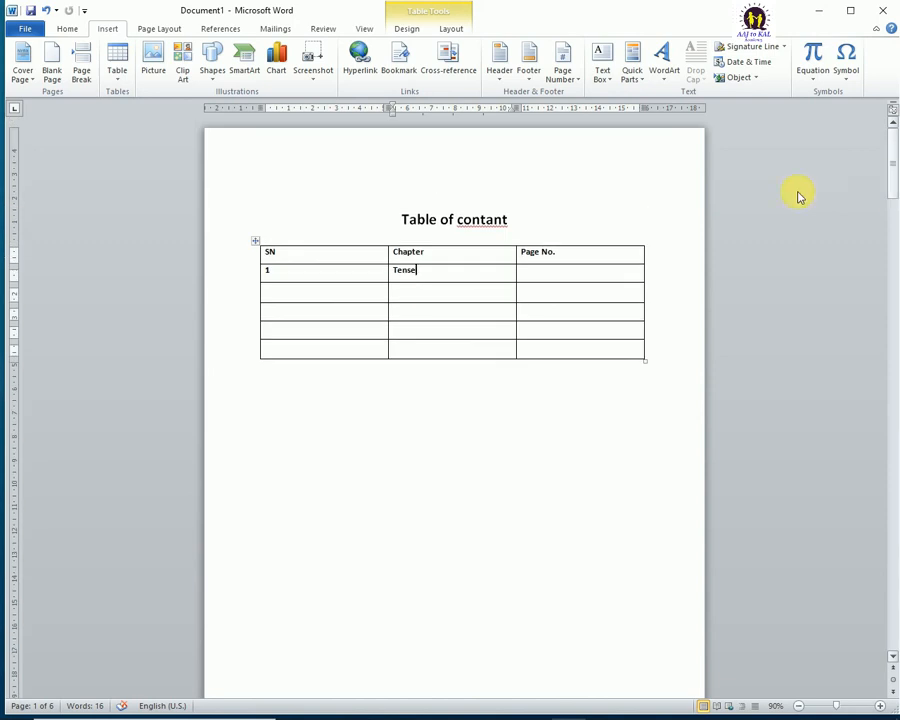
left_click(531, 279)
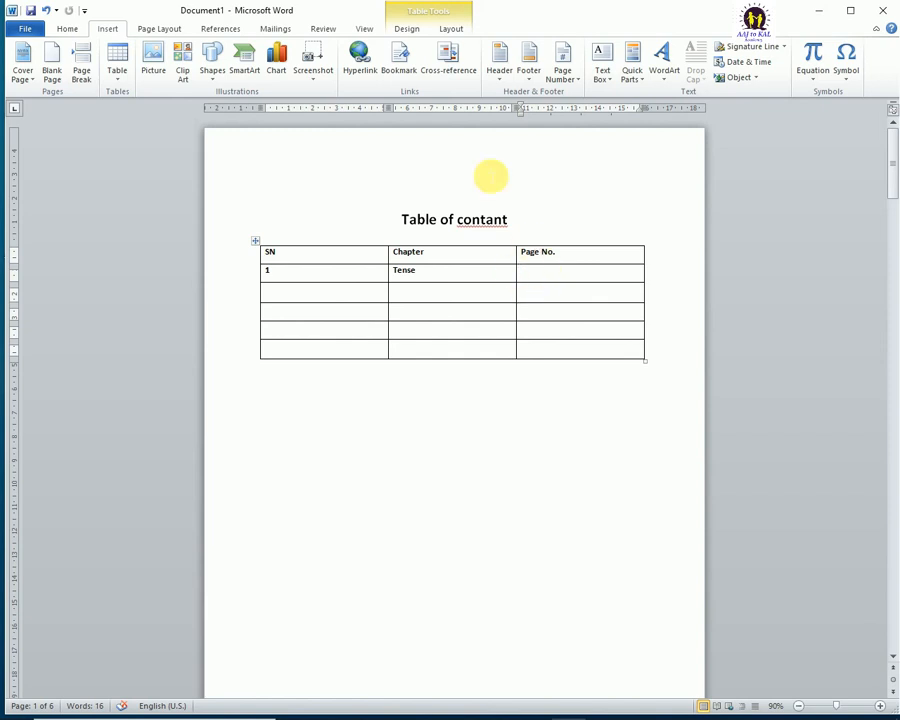
left_click(448, 63)
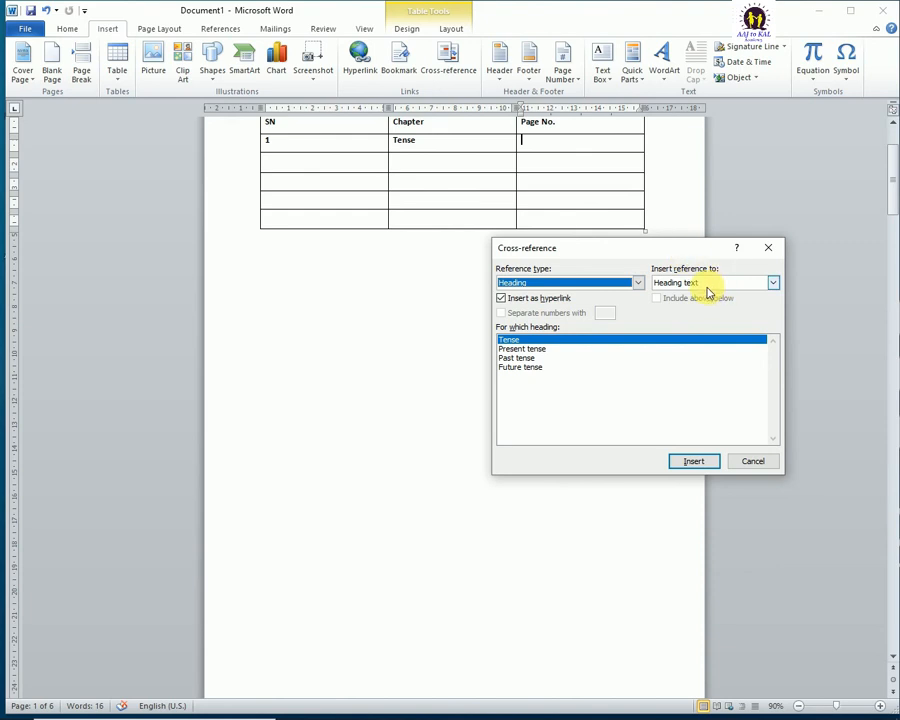
left_click(773, 282)
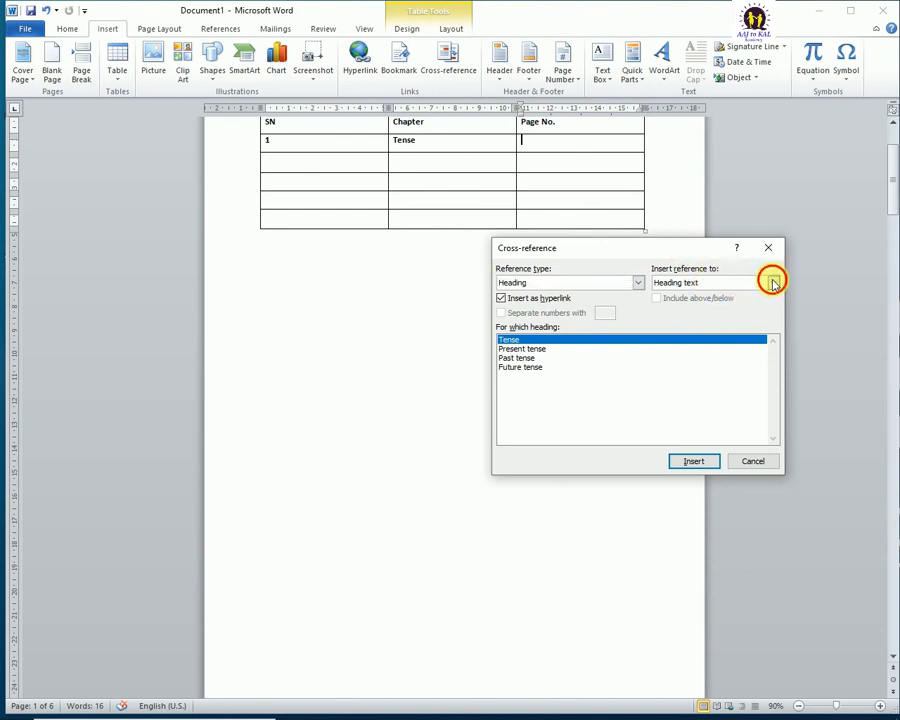
left_click(690, 303)
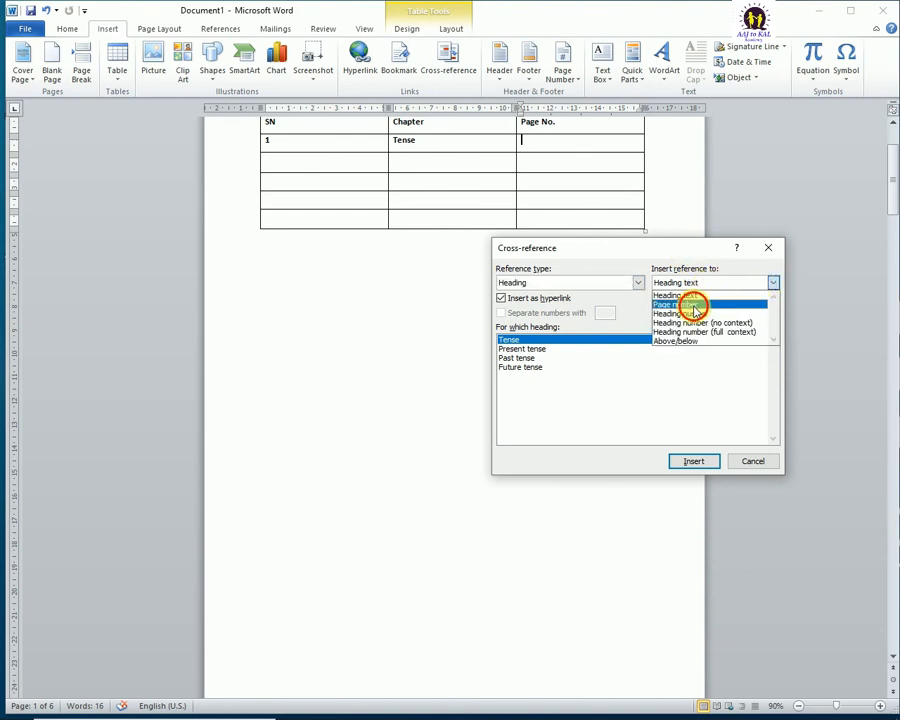
left_click(689, 459)
left_click(768, 249)
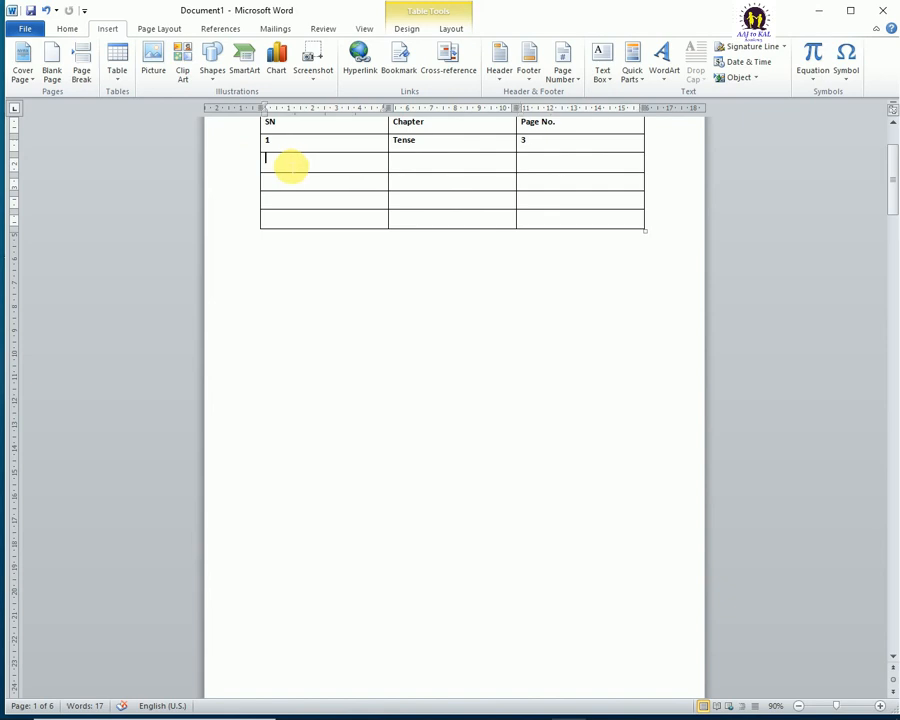
Number the next table row 2 and insert a cross-reference to the heading text of "Present tense" in its Chapter cell
type("2")
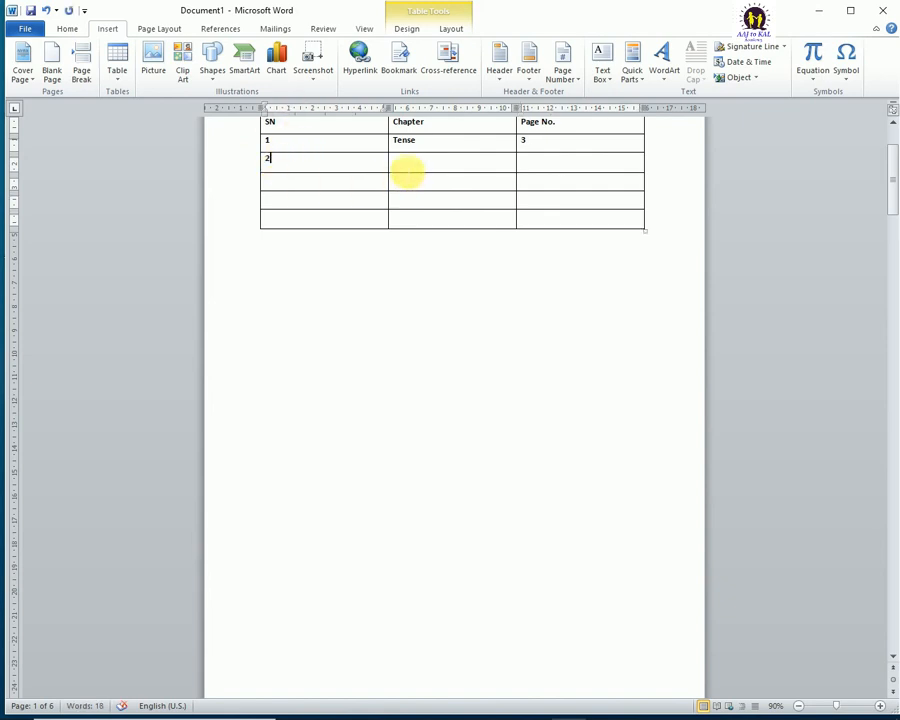
left_click(422, 161)
left_click(455, 72)
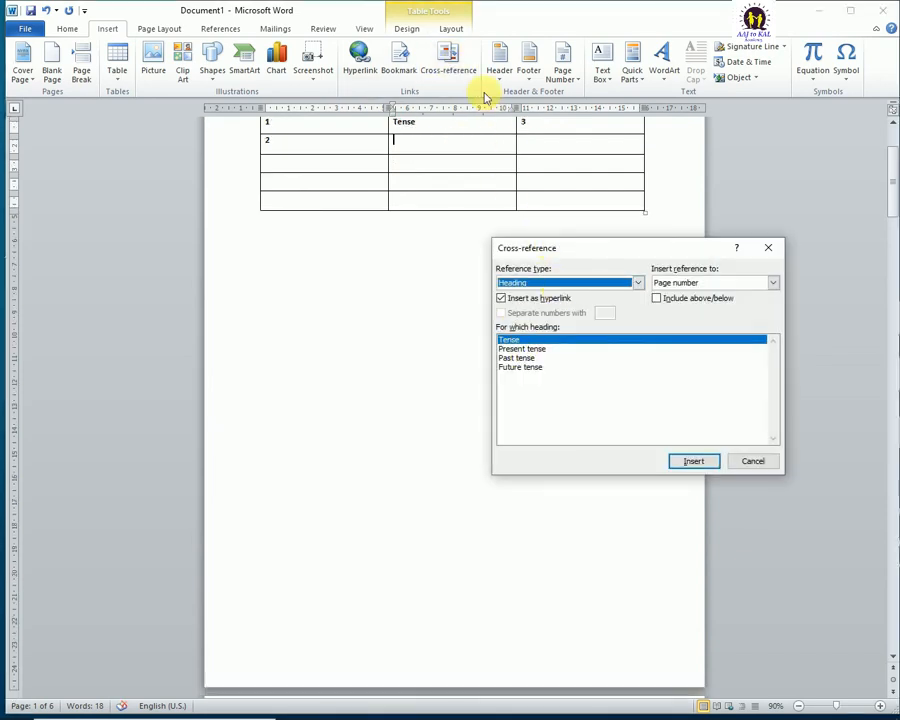
left_click(525, 349)
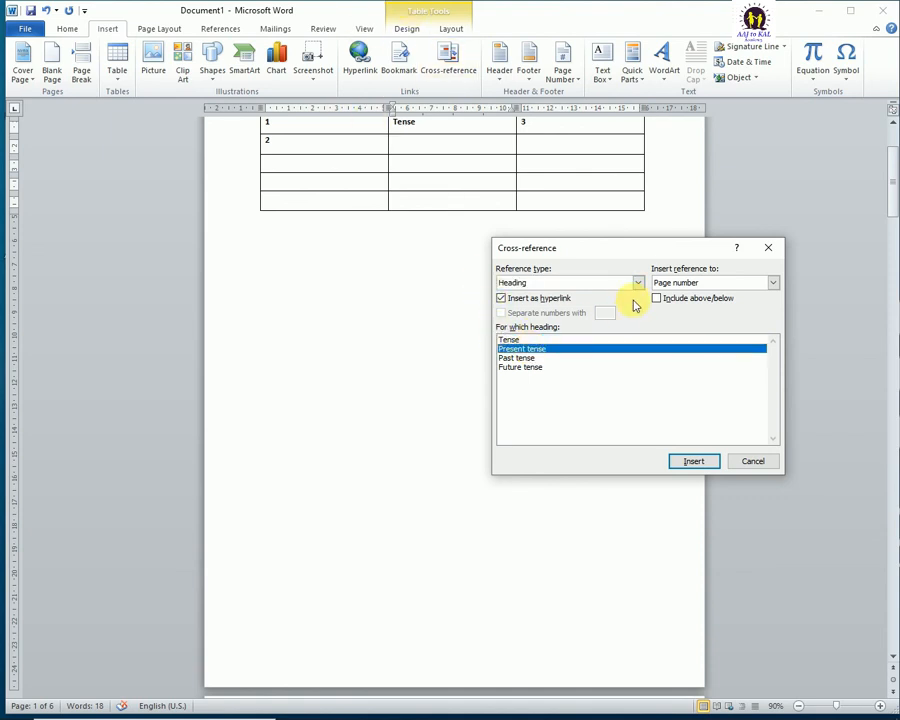
left_click(772, 284)
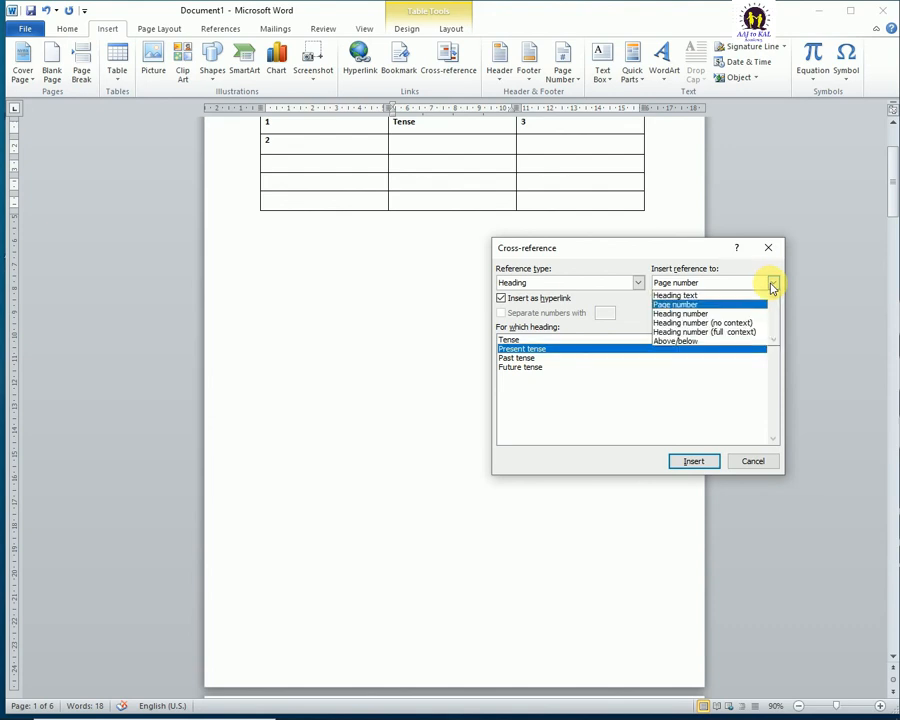
left_click(676, 298)
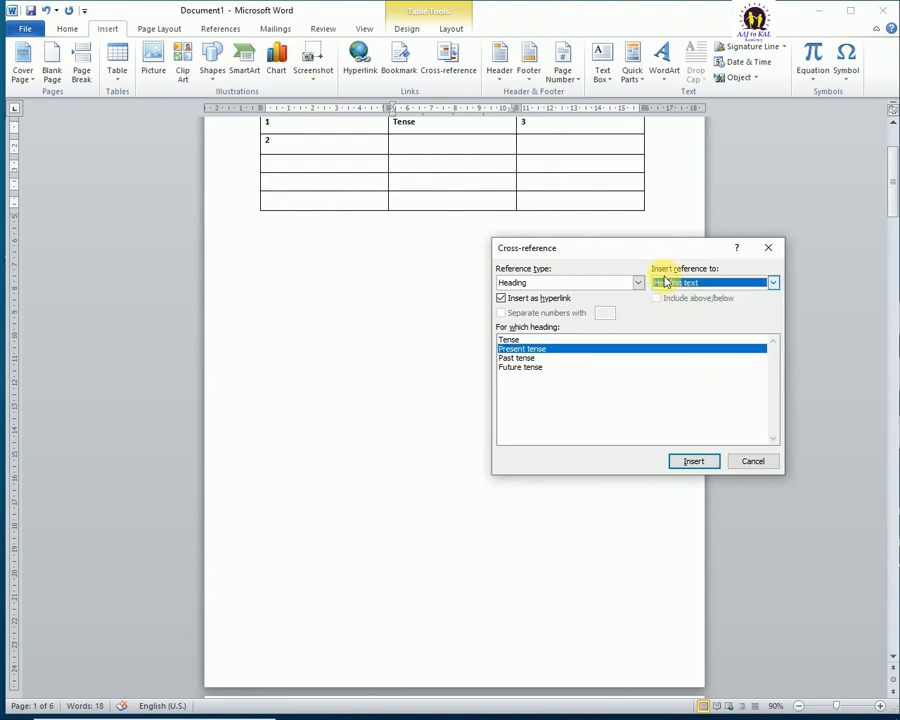
left_click(684, 463)
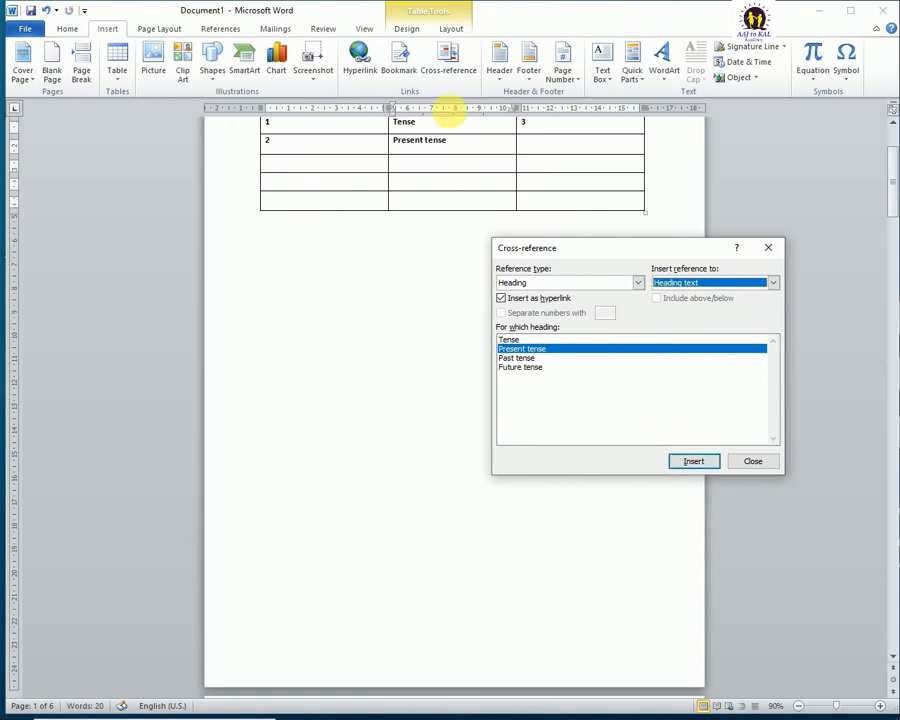
left_click(752, 461)
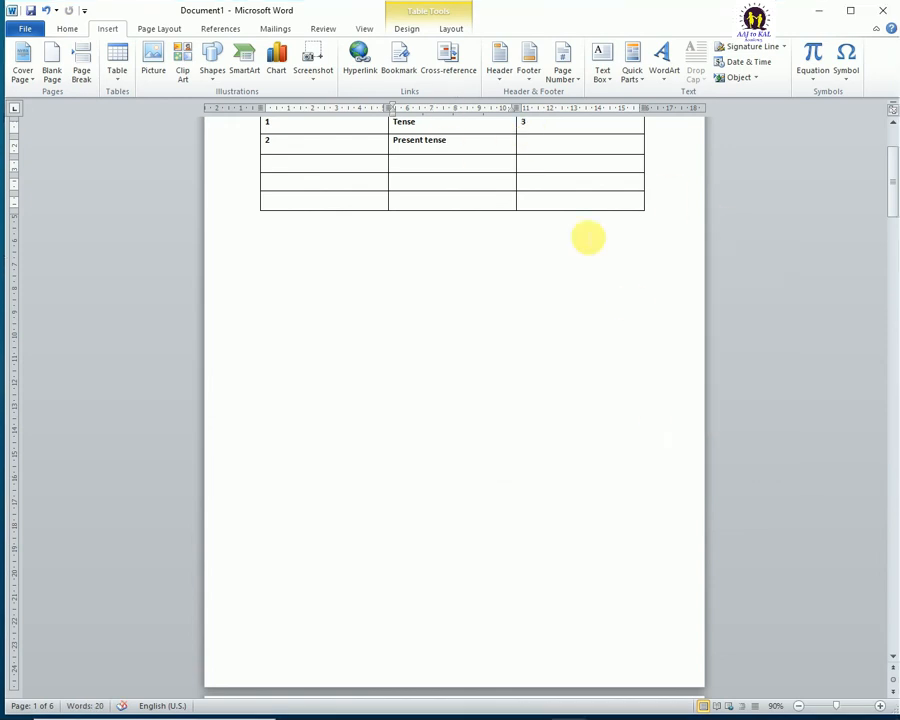
Insert a cross-reference to the page number of the "Present tense" heading in the Page No. cell of row 2
scroll(571, 207, "up", 1)
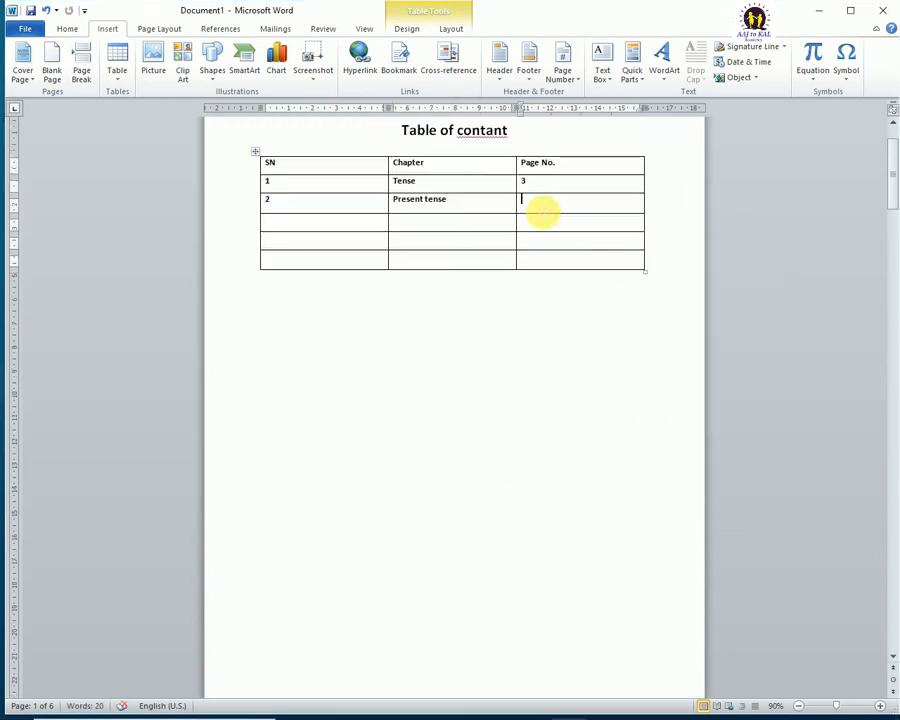
left_click(450, 64)
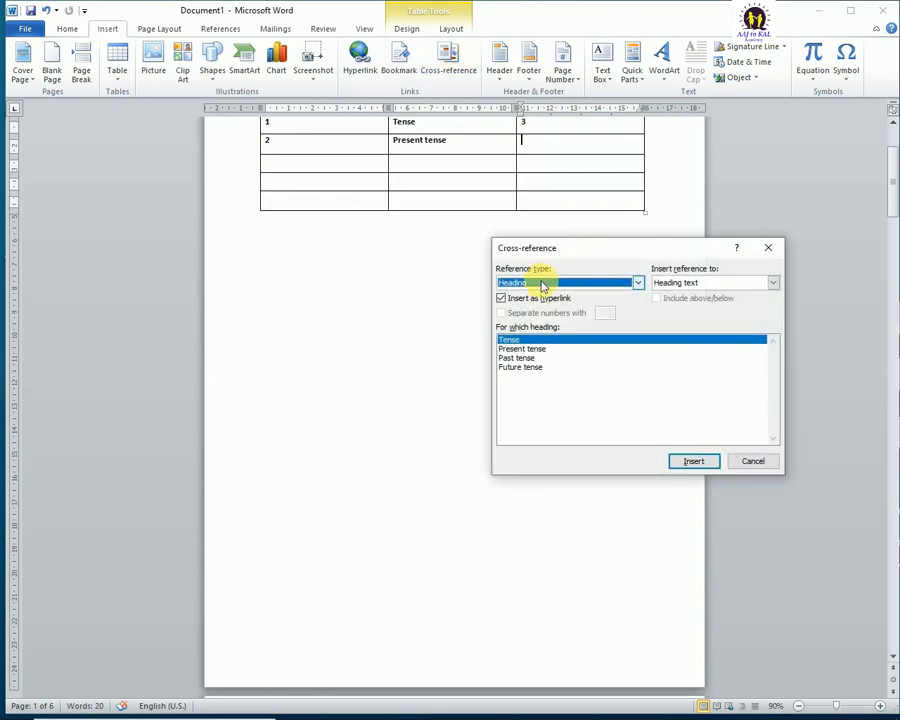
left_click(524, 348)
left_click(715, 284)
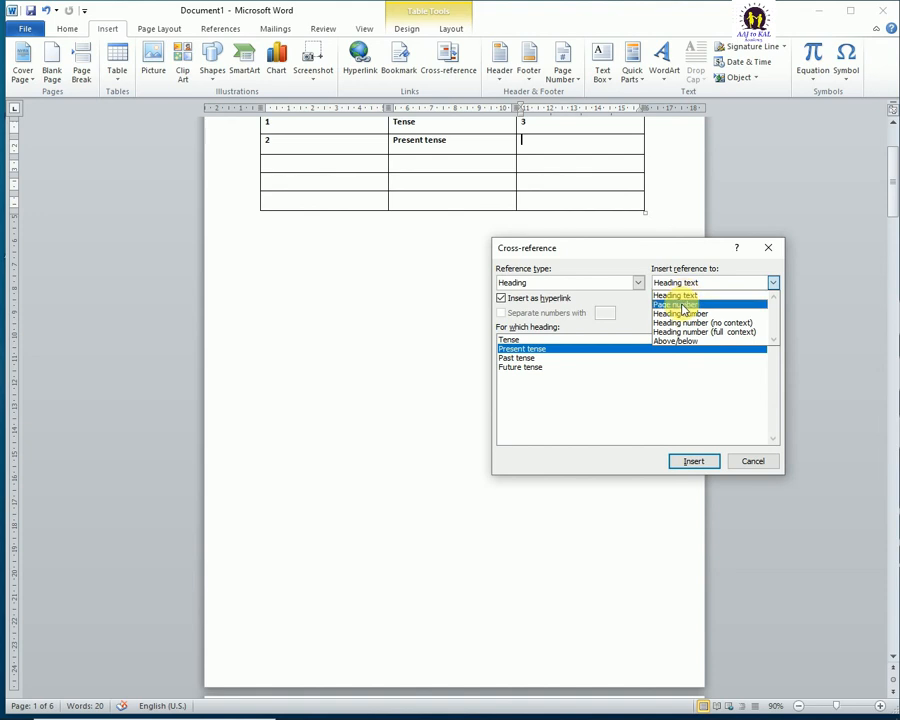
left_click(692, 306)
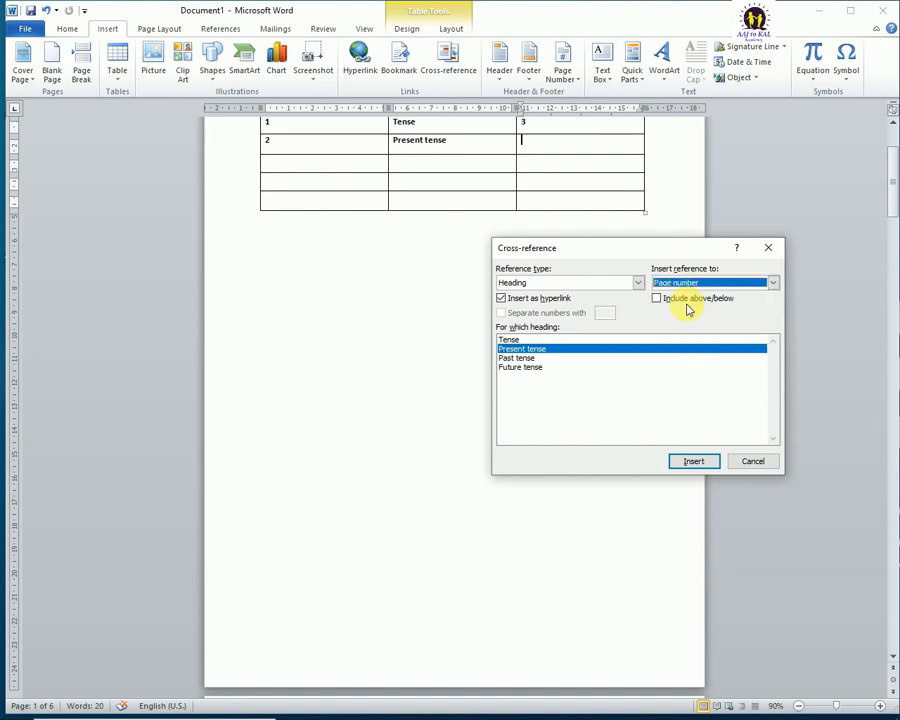
left_click(690, 461)
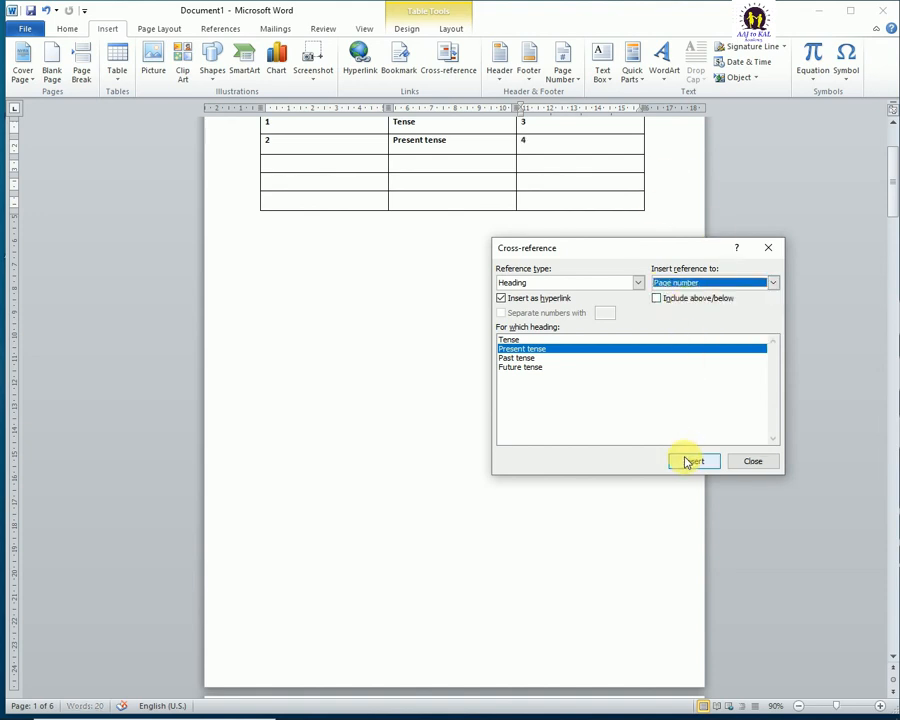
left_click(753, 461)
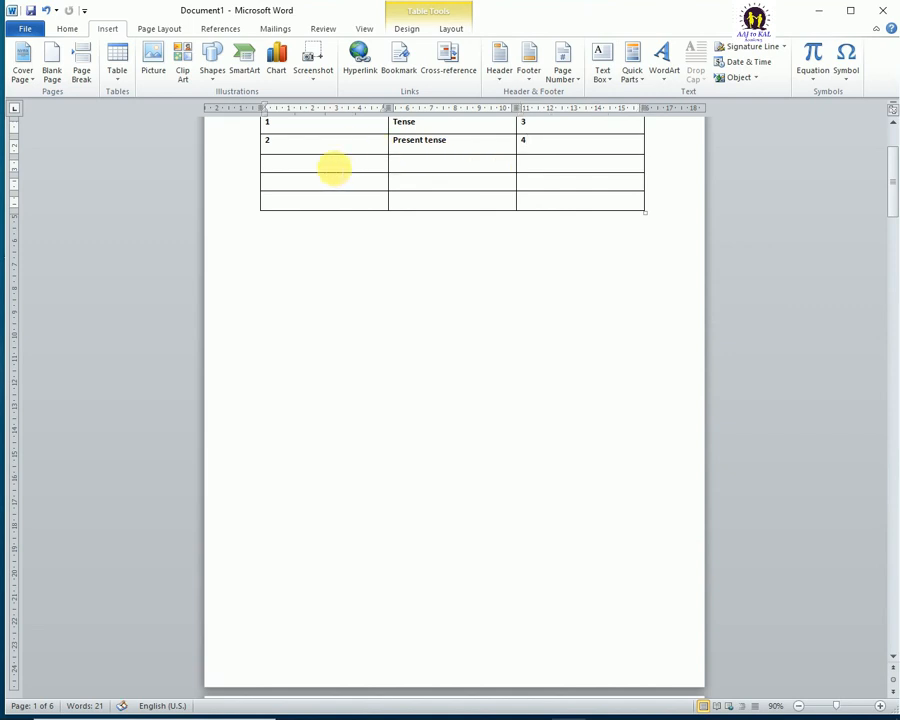
Number the next table row 3 and insert a cross-reference to the heading text of "Past tense" in its Chapter cell
left_click(334, 170)
type("3")
scroll(447, 172, "up", 2)
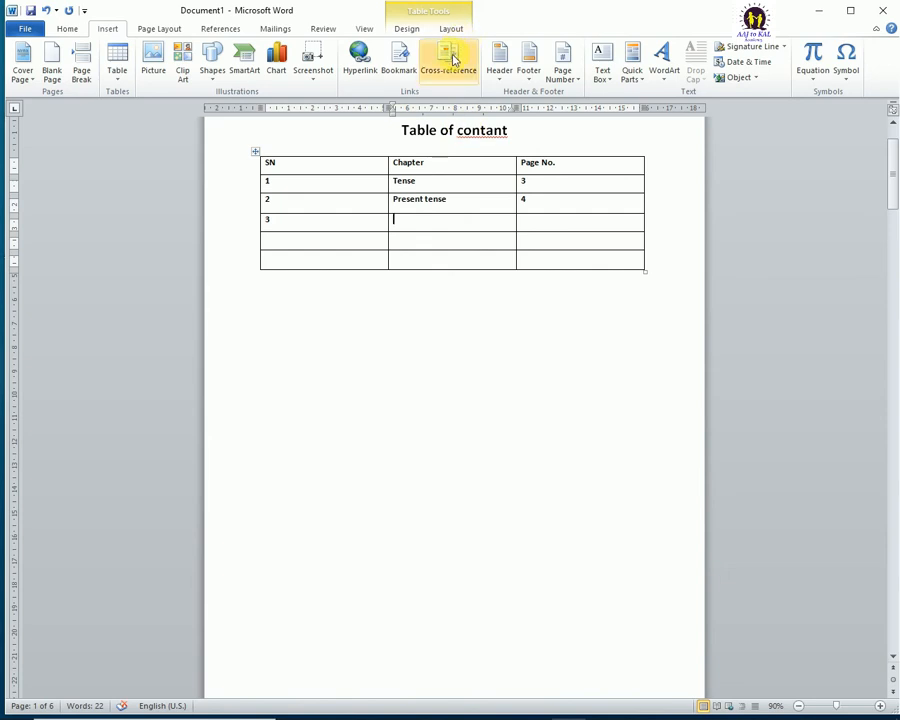
left_click(448, 62)
left_click(510, 359)
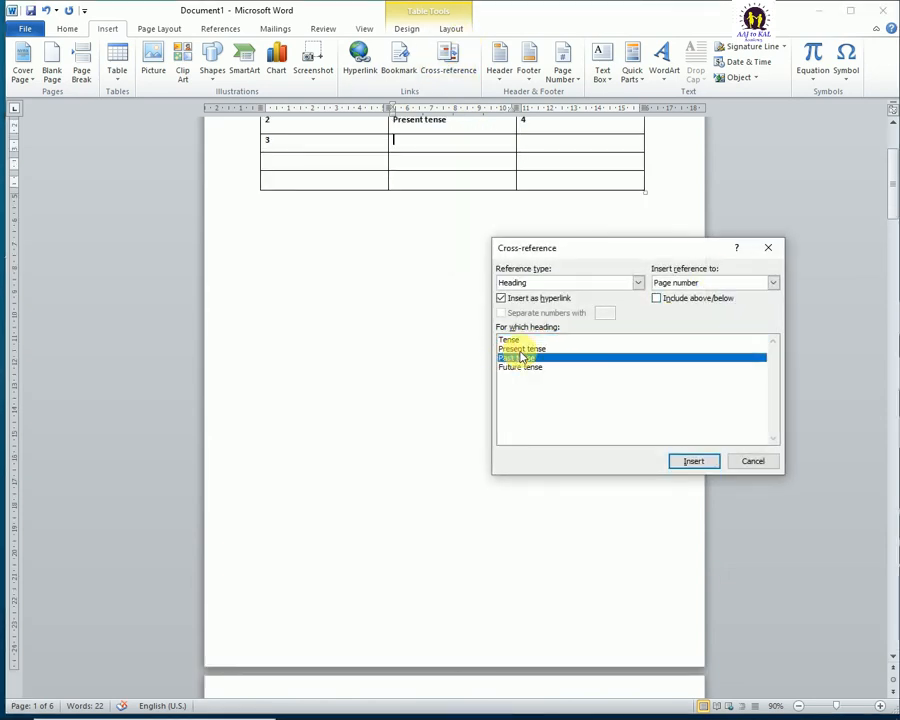
left_click(771, 283)
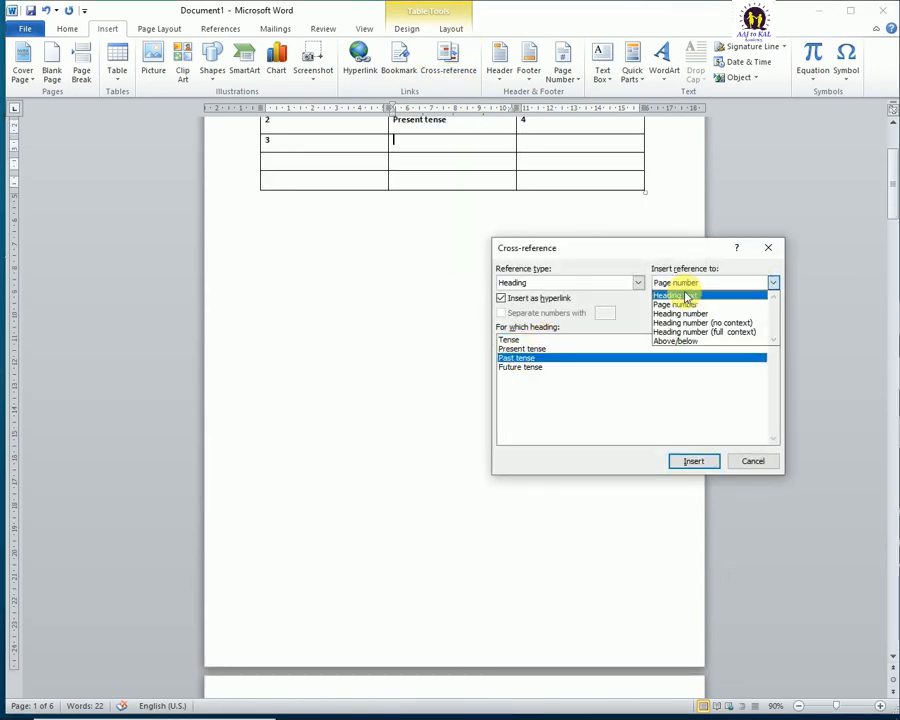
left_click(685, 295)
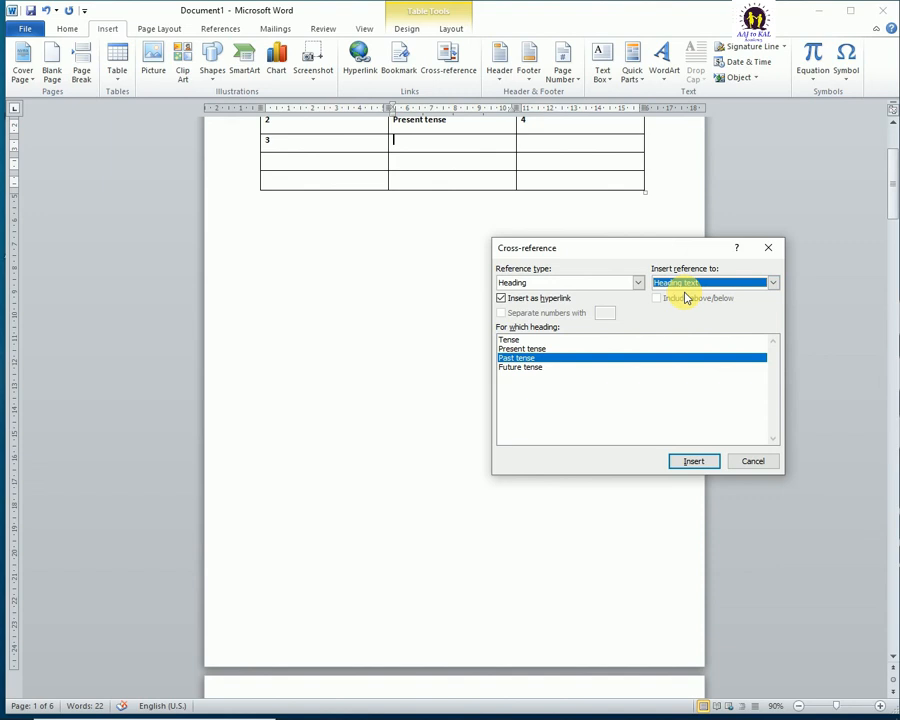
left_click(705, 461)
left_click(750, 460)
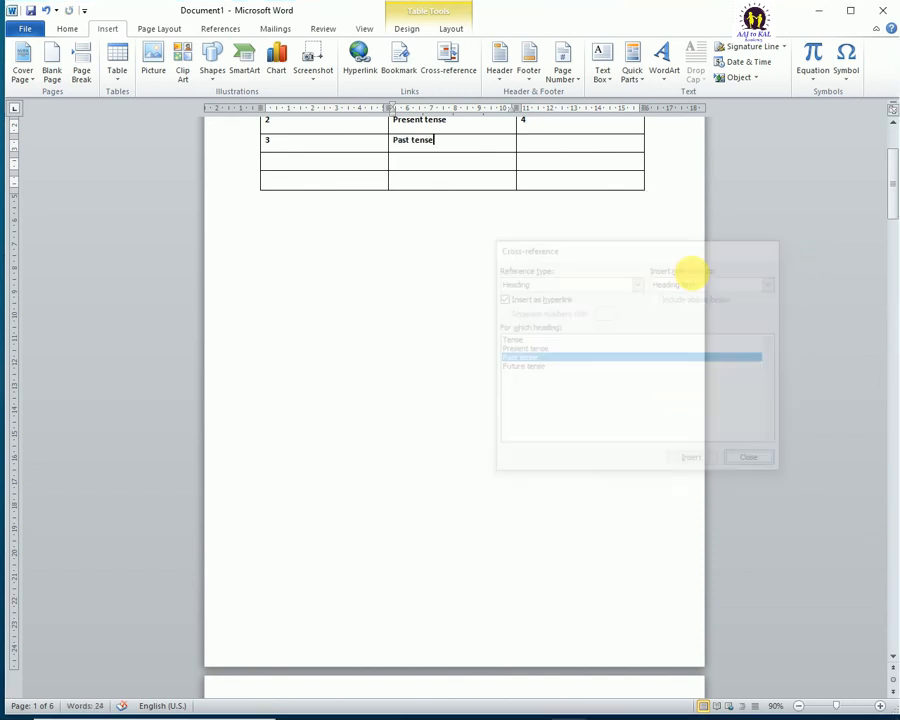
Insert a cross-reference to the page number of the "Past tense" heading in the Page No. cell of row 3
scroll(555, 170, "up", 2)
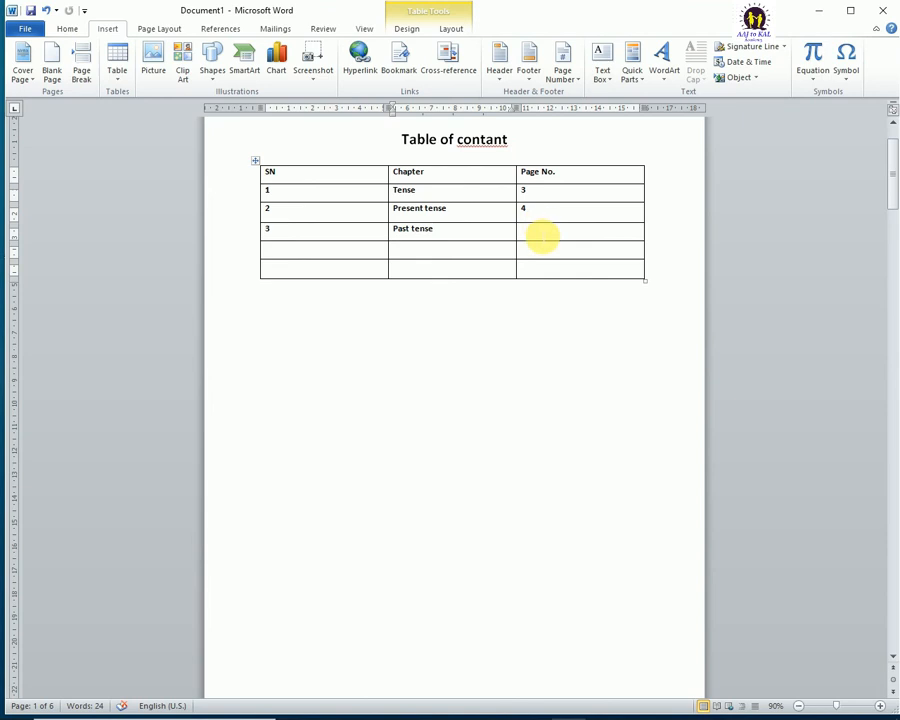
left_click(455, 62)
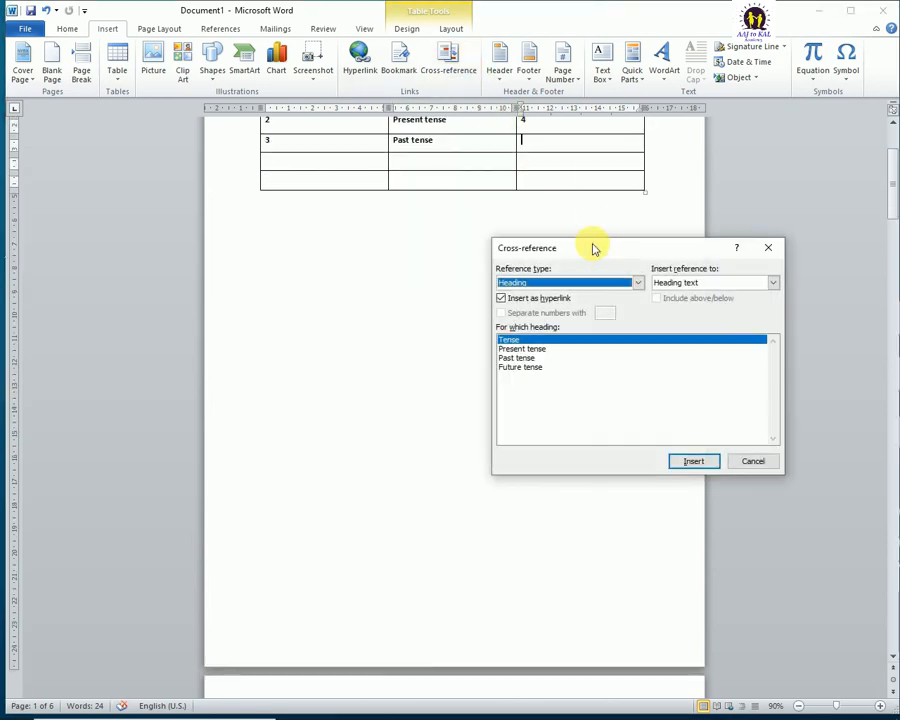
left_click_drag(593, 248, 591, 216)
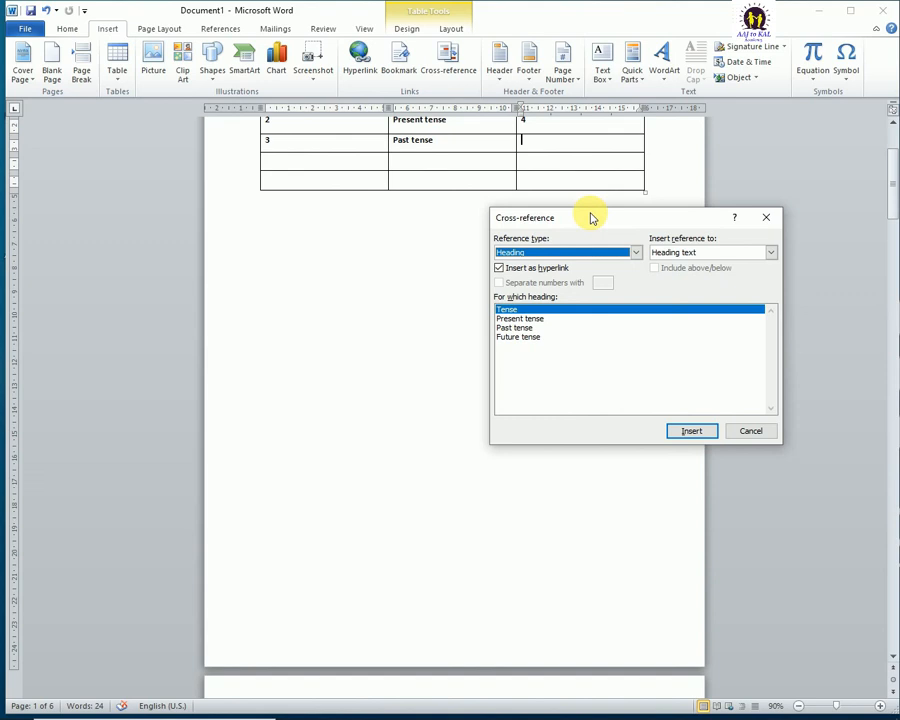
left_click(512, 329)
left_click(767, 254)
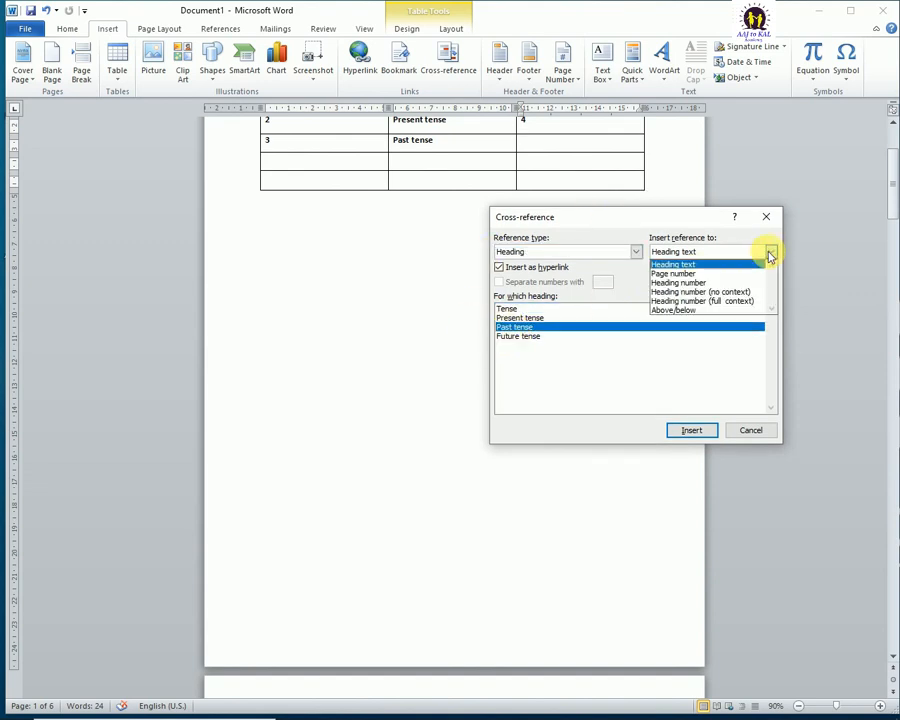
left_click(676, 274)
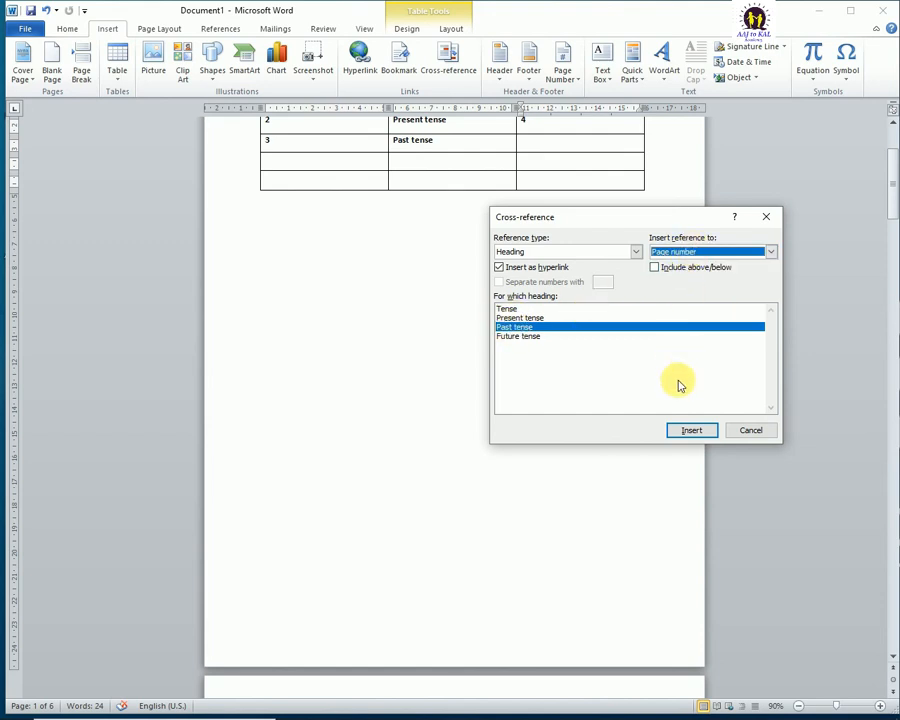
left_click(689, 430)
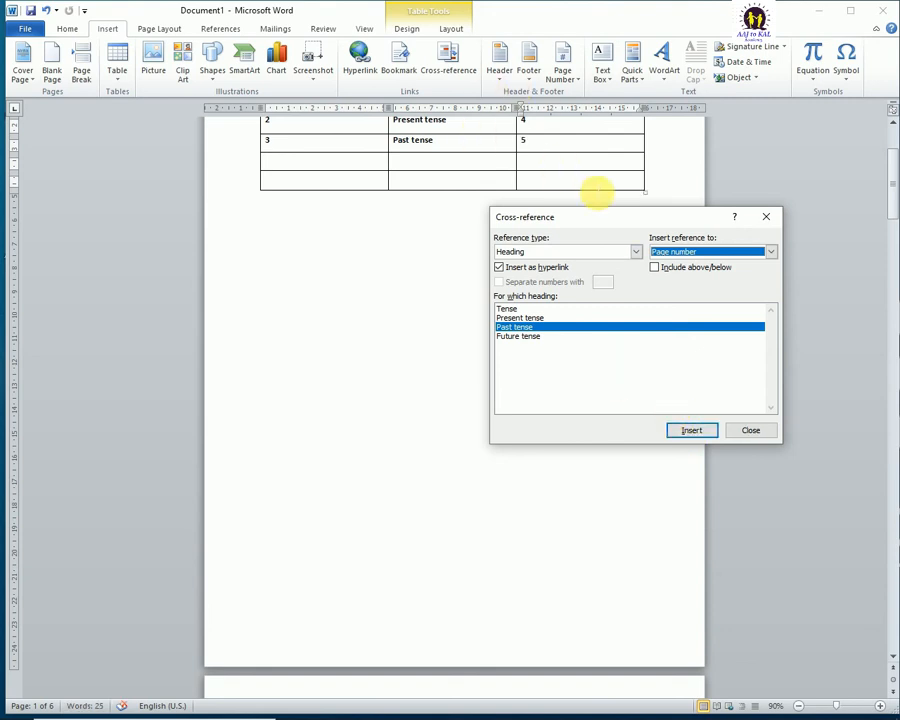
left_click(750, 430)
Number the next table row 4 and insert a cross-reference to the heading text of "Future tense" in its Chapter cell
scroll(431, 347, "up", 2)
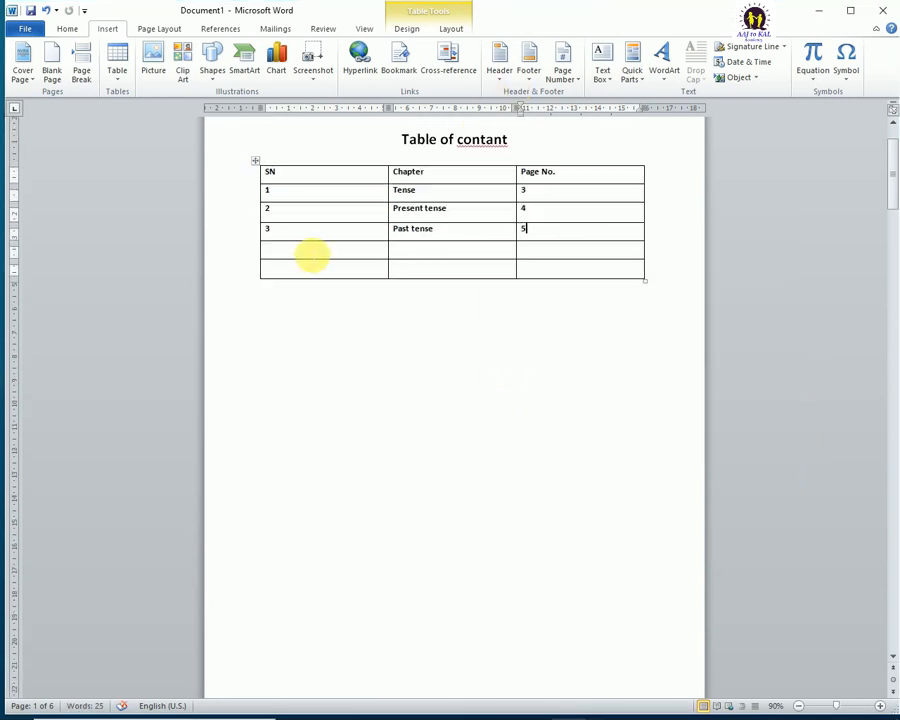
left_click(307, 255)
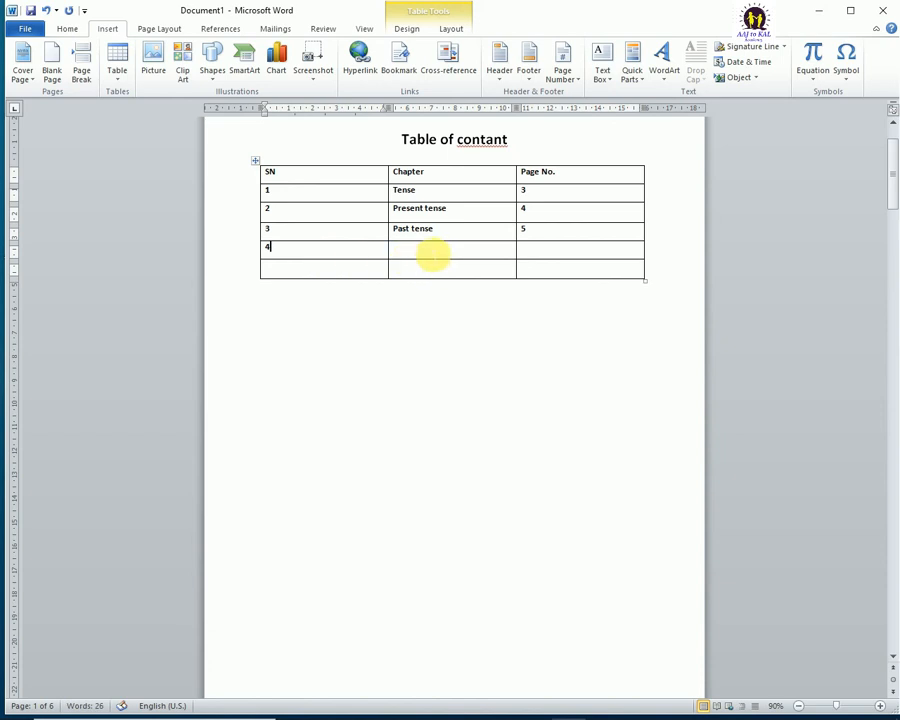
left_click(414, 254)
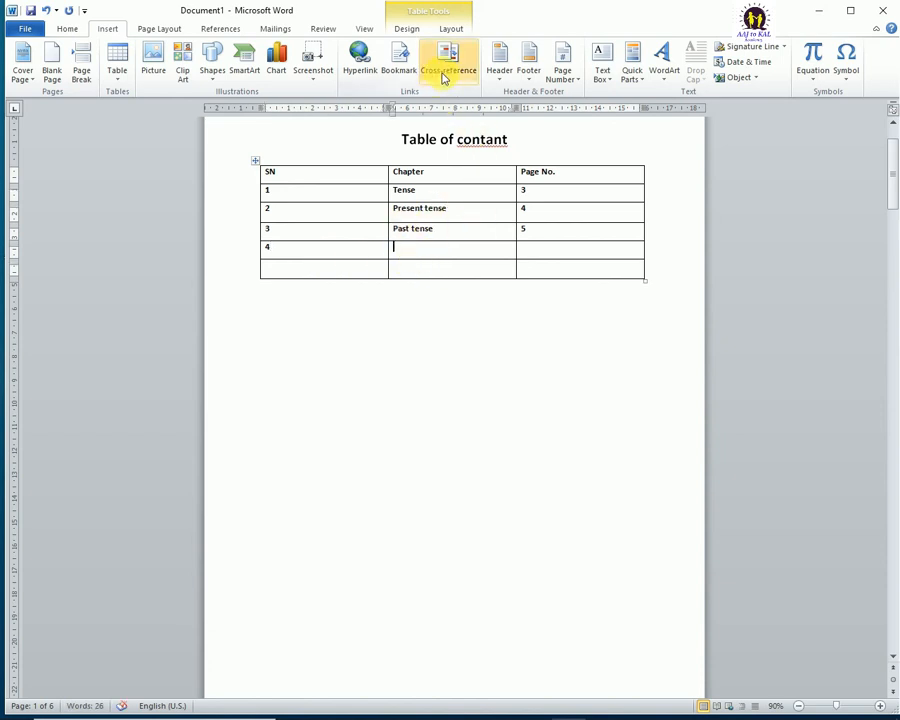
left_click(446, 72)
left_click(515, 337)
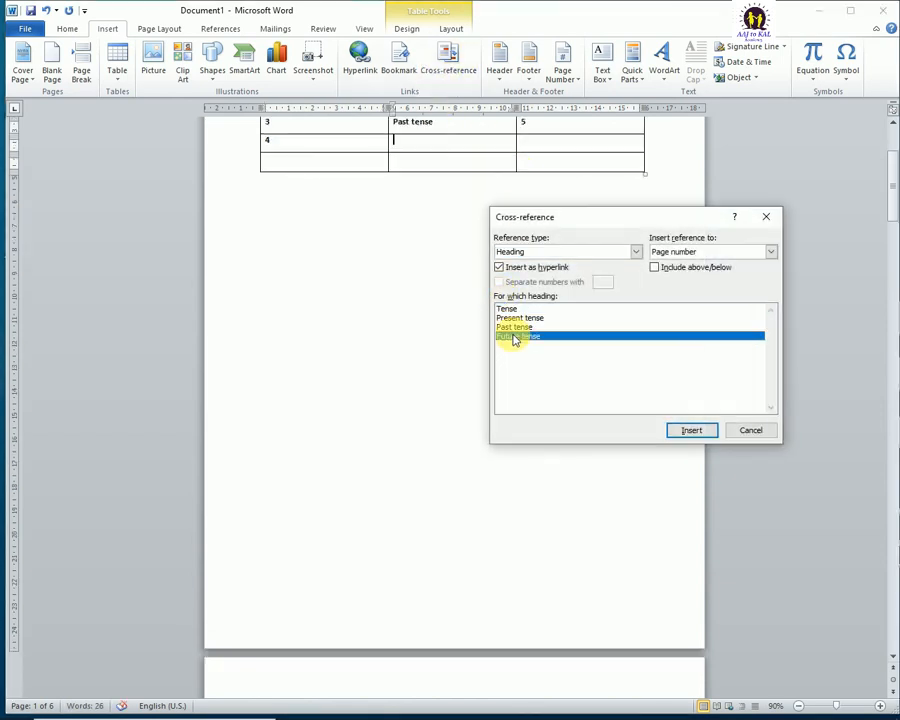
left_click(743, 252)
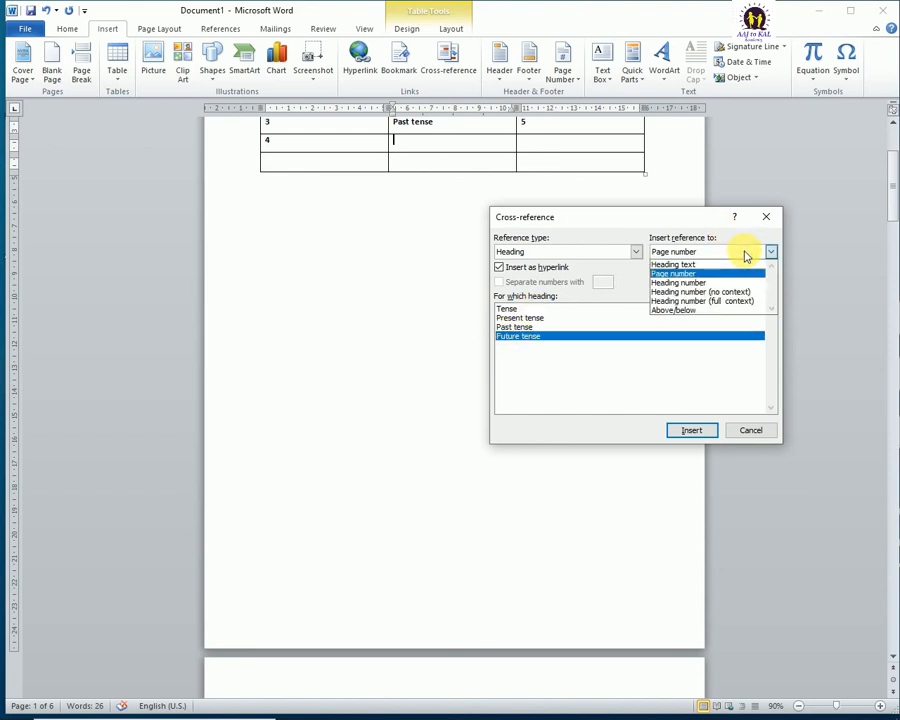
left_click(692, 265)
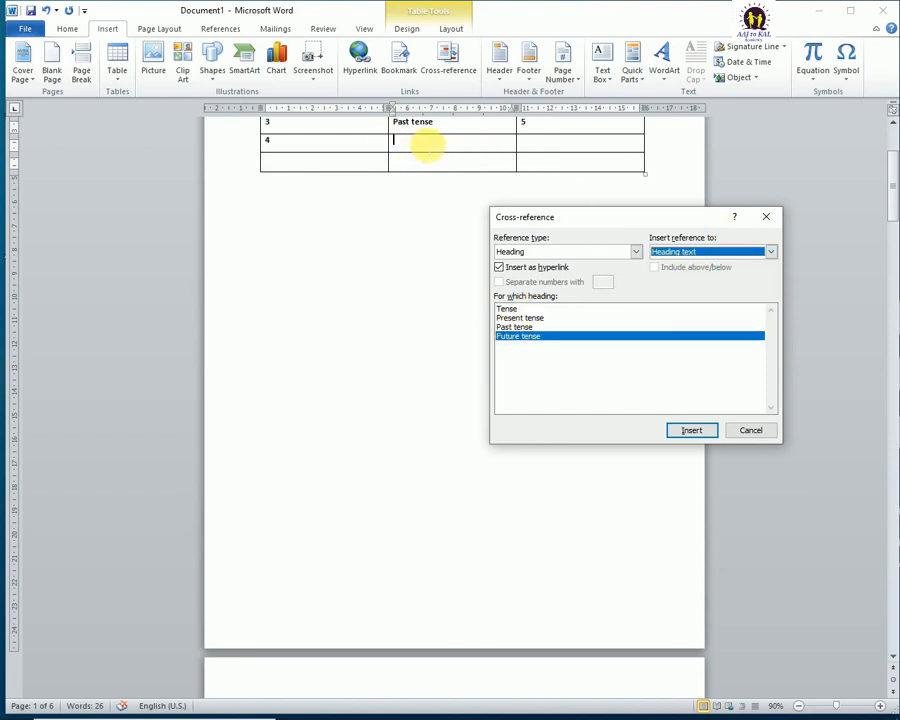
left_click(689, 431)
left_click(750, 430)
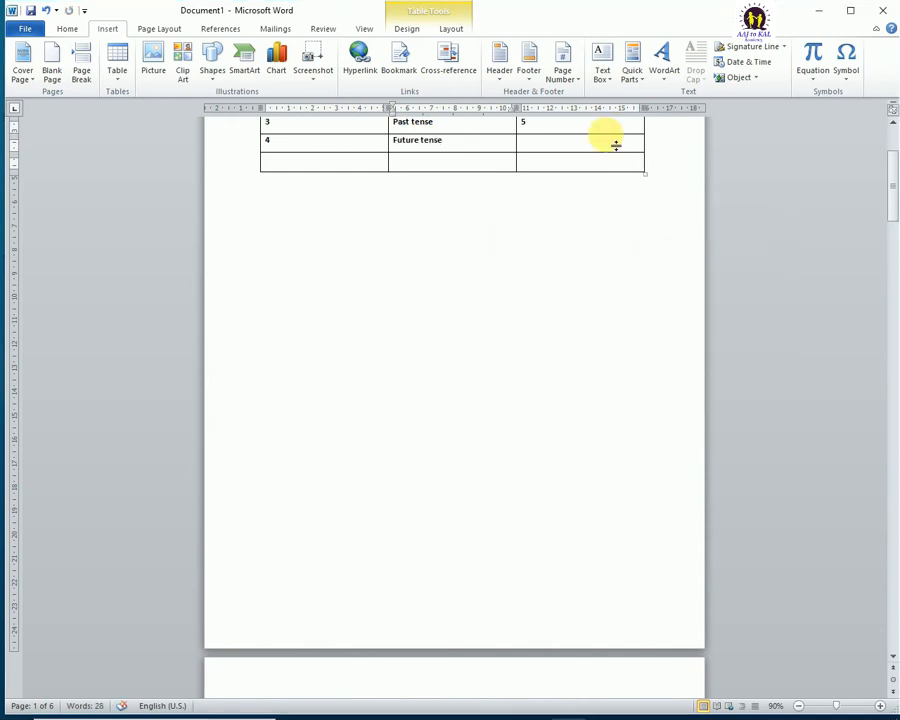
Insert a cross-reference to the page number of the "Future tense" heading in the Page No. cell of row 4
left_click(548, 147)
scroll(530, 180, "up", 3)
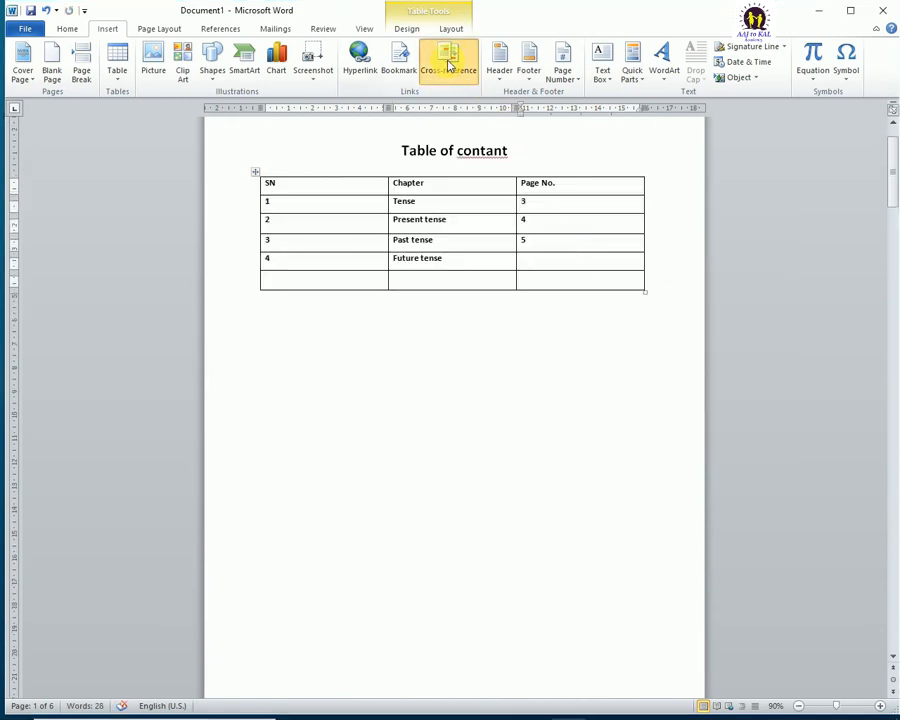
left_click(446, 64)
left_click(516, 336)
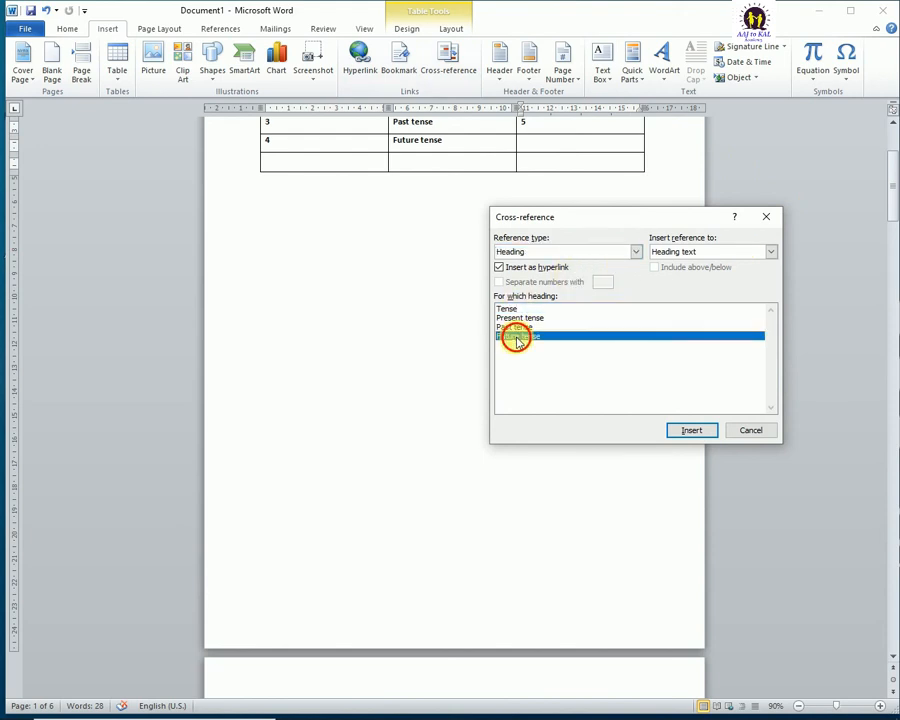
left_click(729, 255)
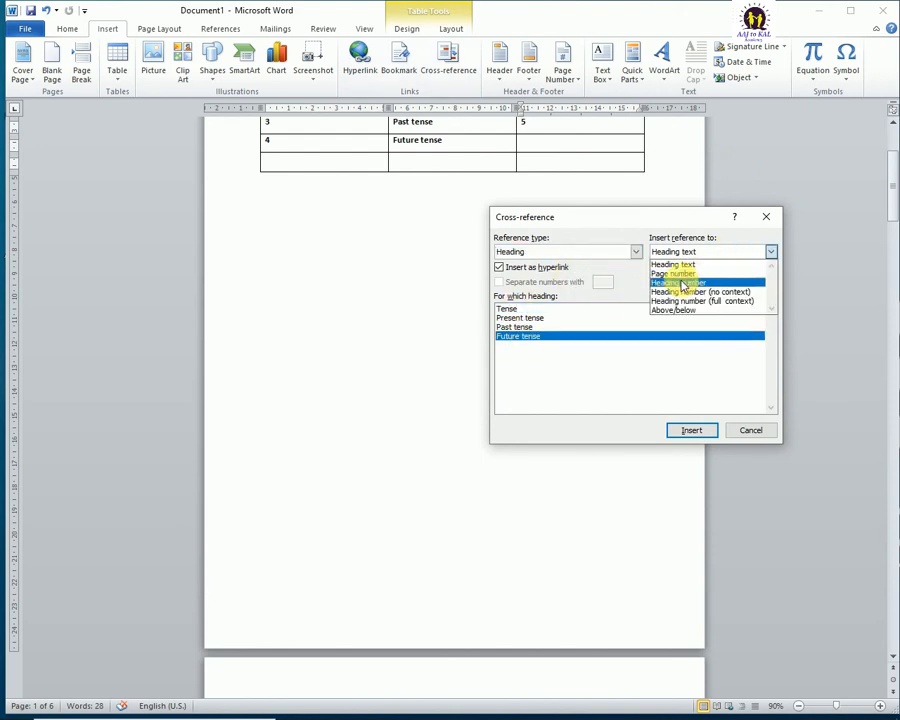
left_click(689, 271)
left_click(688, 429)
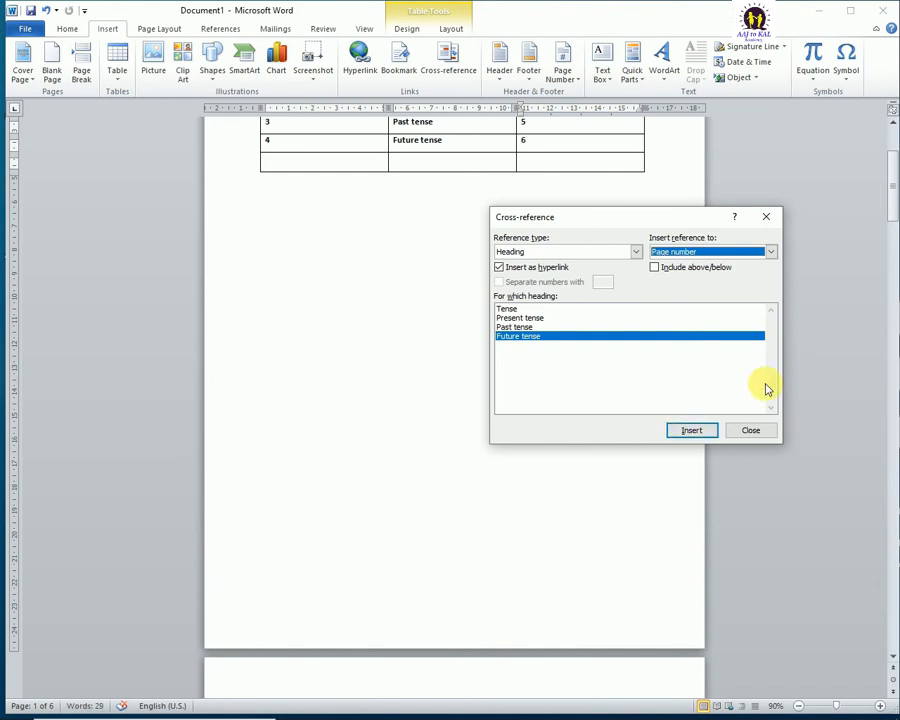
left_click(749, 429)
Test the page number link in the "Future tense" row by following it, and return to the contents table
scroll(595, 257, "up", 4)
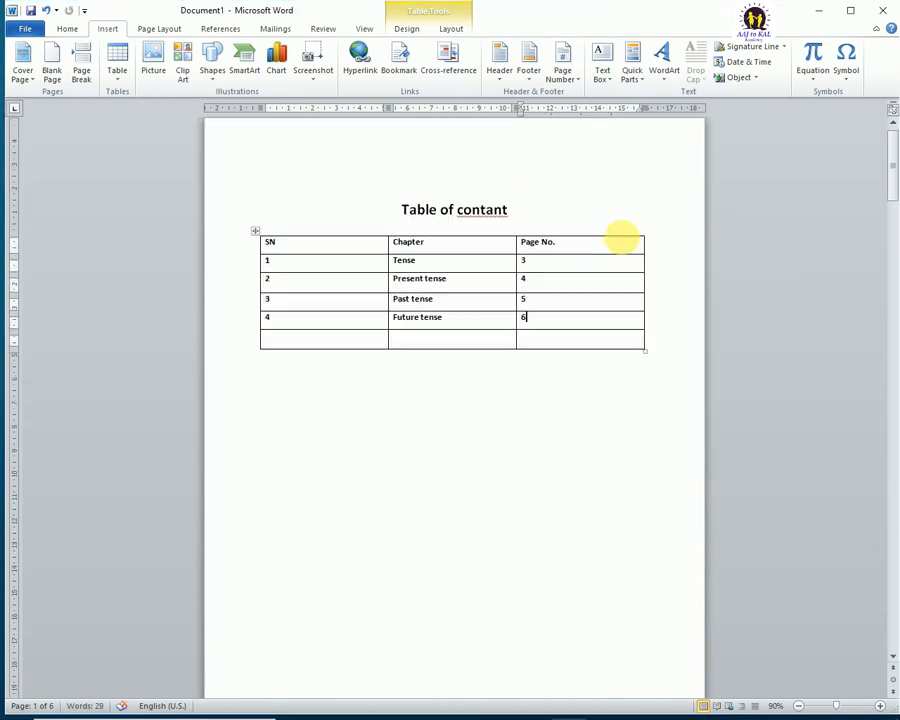
scroll(511, 340, "up", 3, "ctrl")
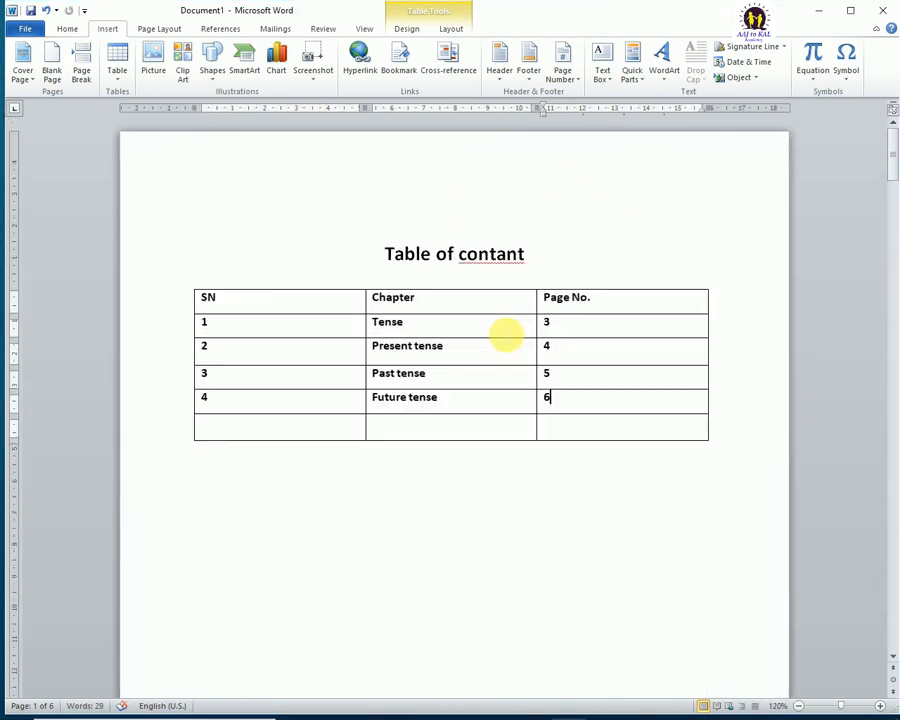
scroll(520, 307, "down", 2)
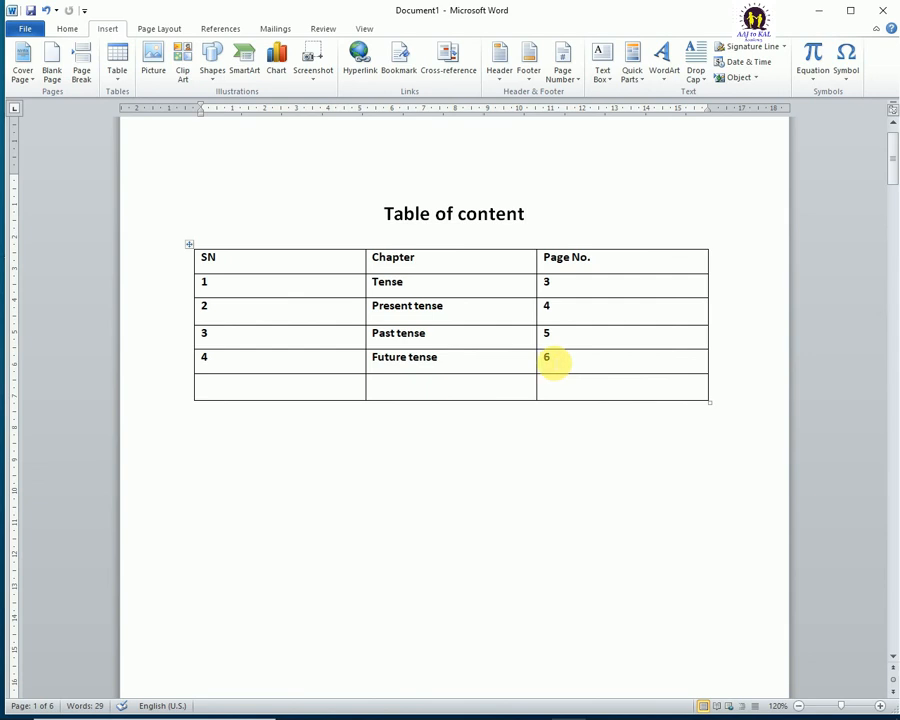
left_click(553, 362)
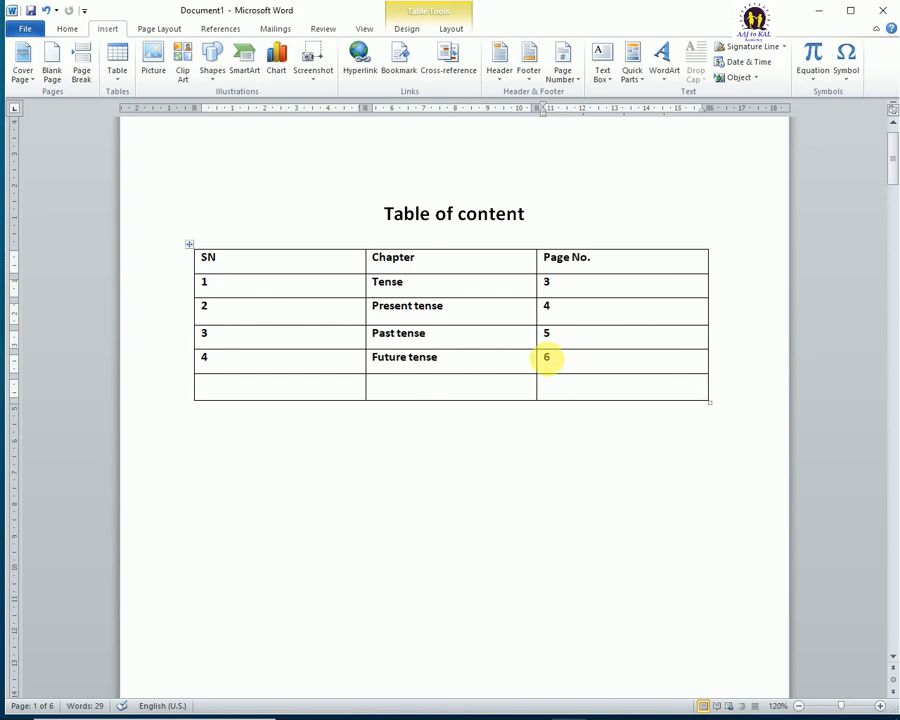
left_click(548, 359, "ctrl")
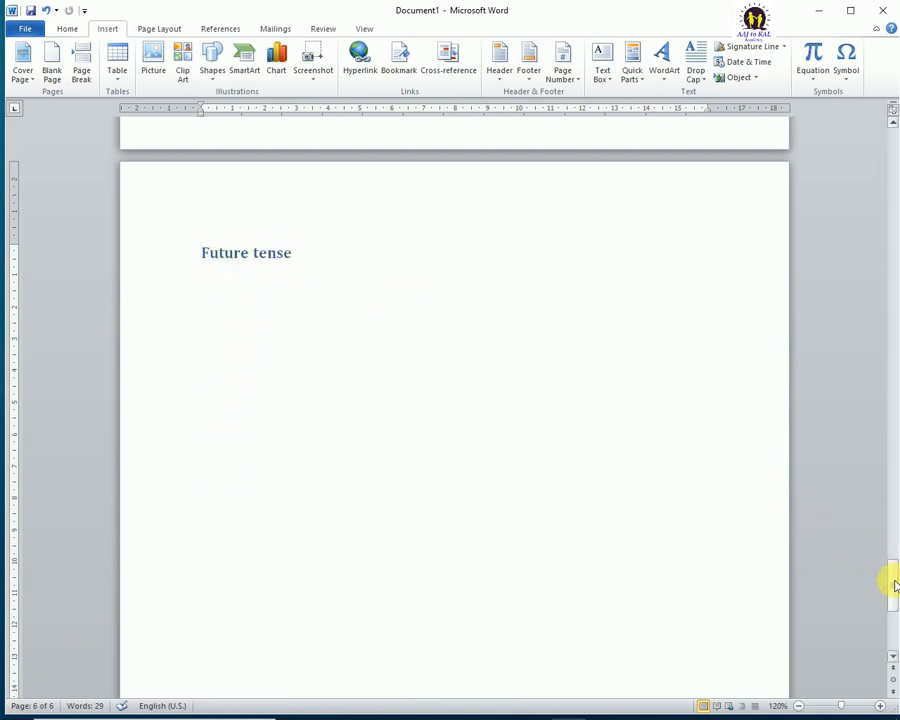
left_click_drag(886, 581, 880, 132)
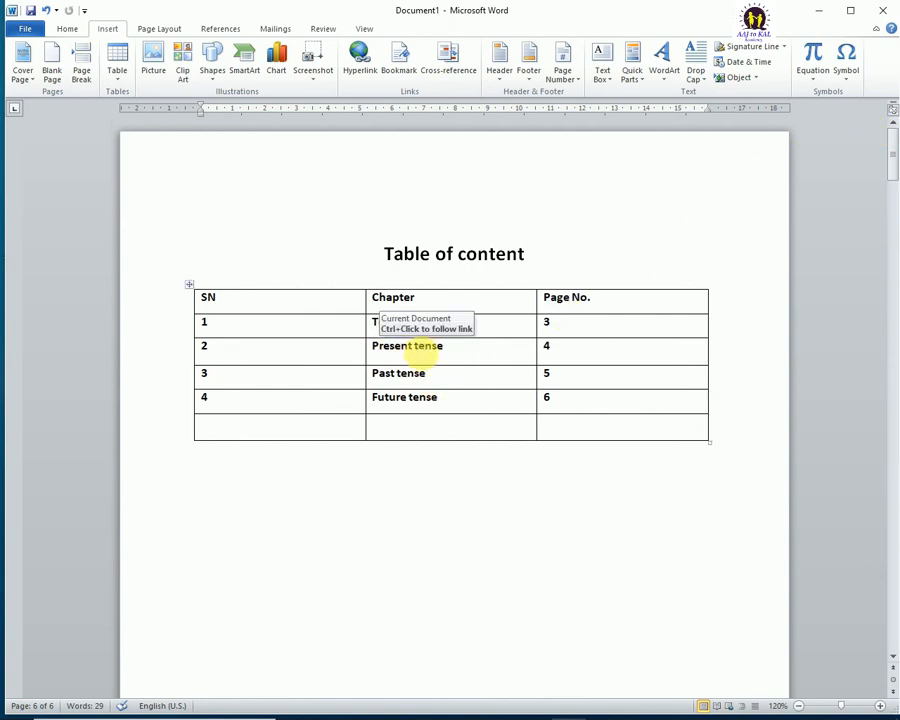
Follow the "Present tense" and "Past tense" chapter links in turn, returning to the contents table after each
left_click(401, 353, "ctrl")
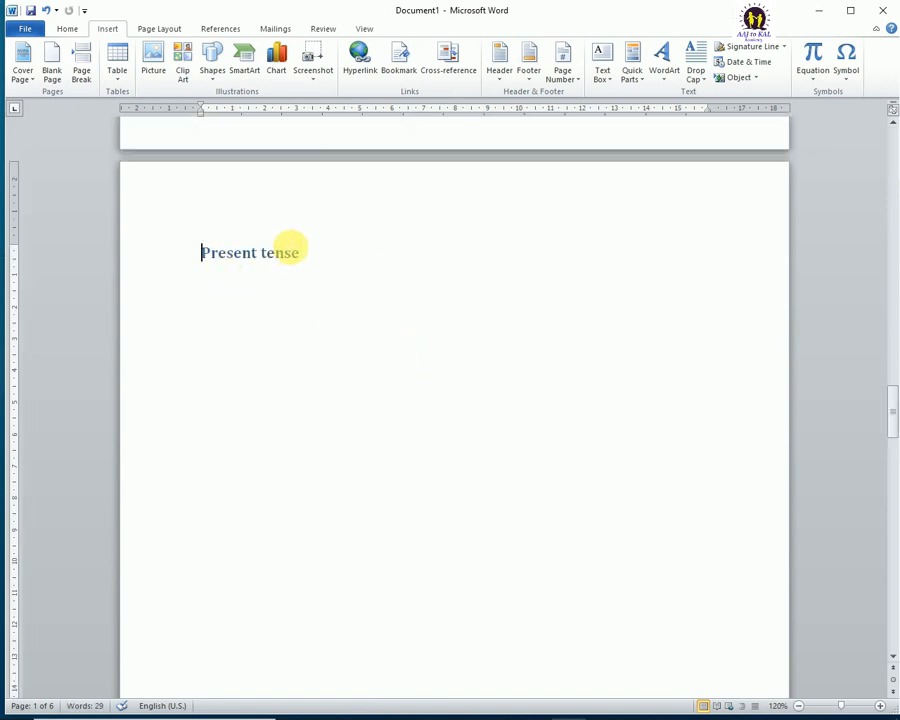
left_click_drag(892, 410, 888, 108)
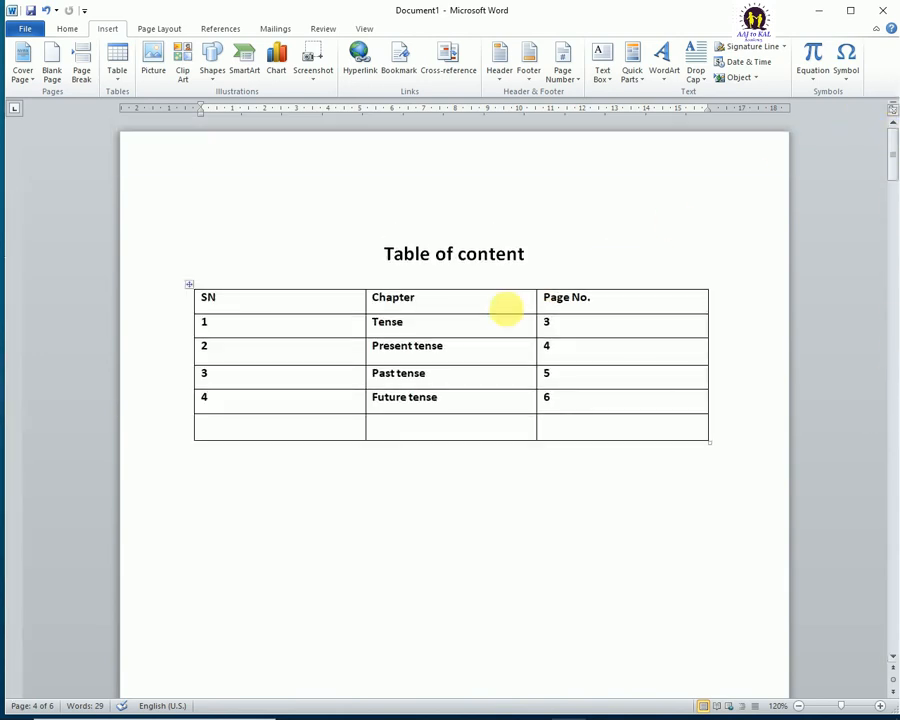
left_click(397, 376, "ctrl")
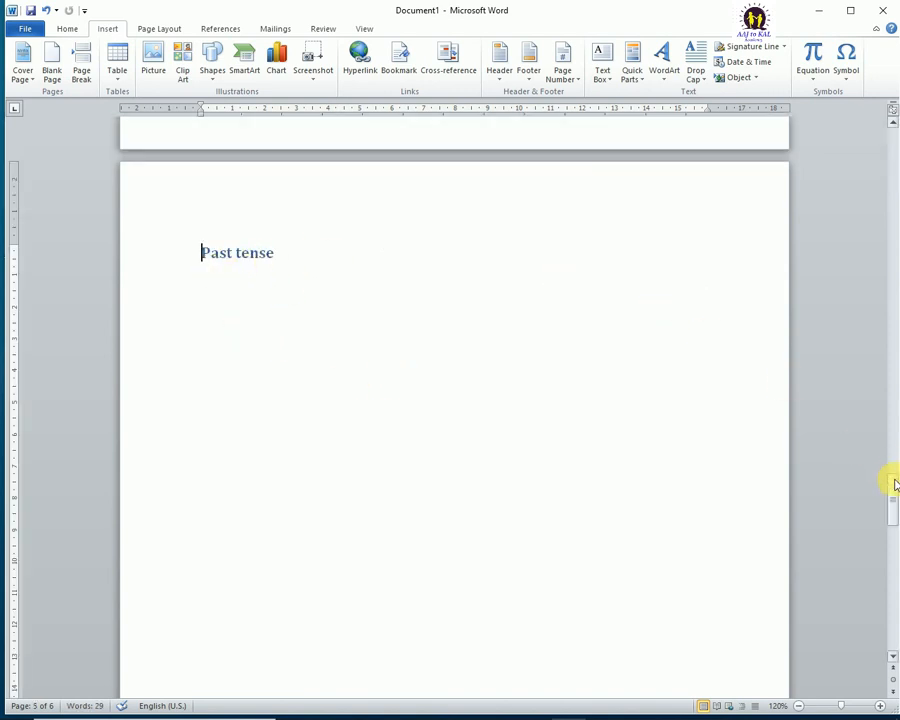
left_click_drag(892, 480, 886, 126)
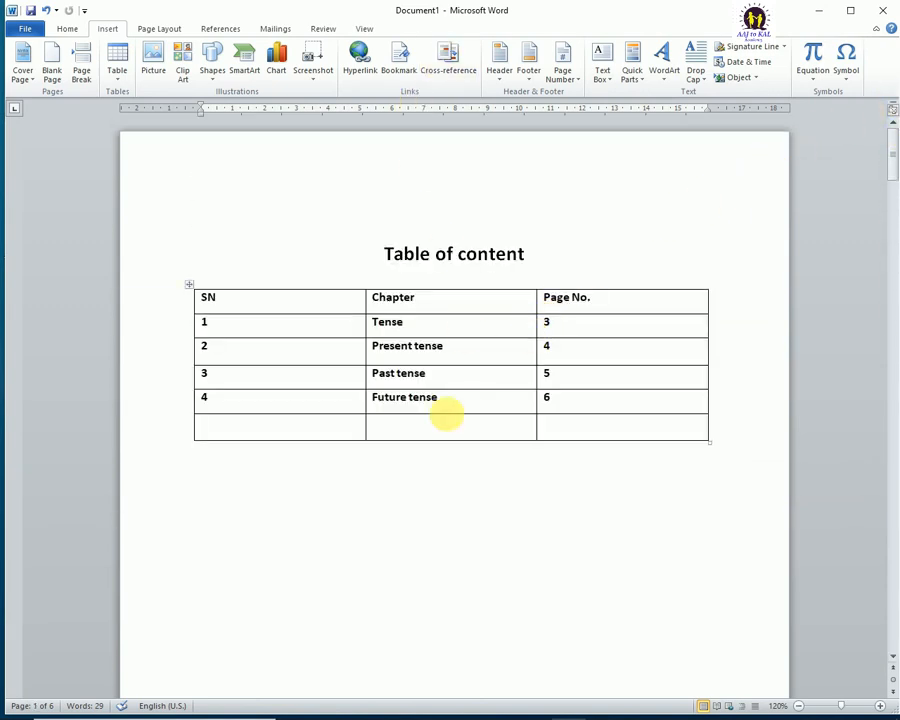
Examine the reference types offered for a cross-reference below the table, and close the dialog without inserting anything
left_click(444, 535)
left_click(458, 74)
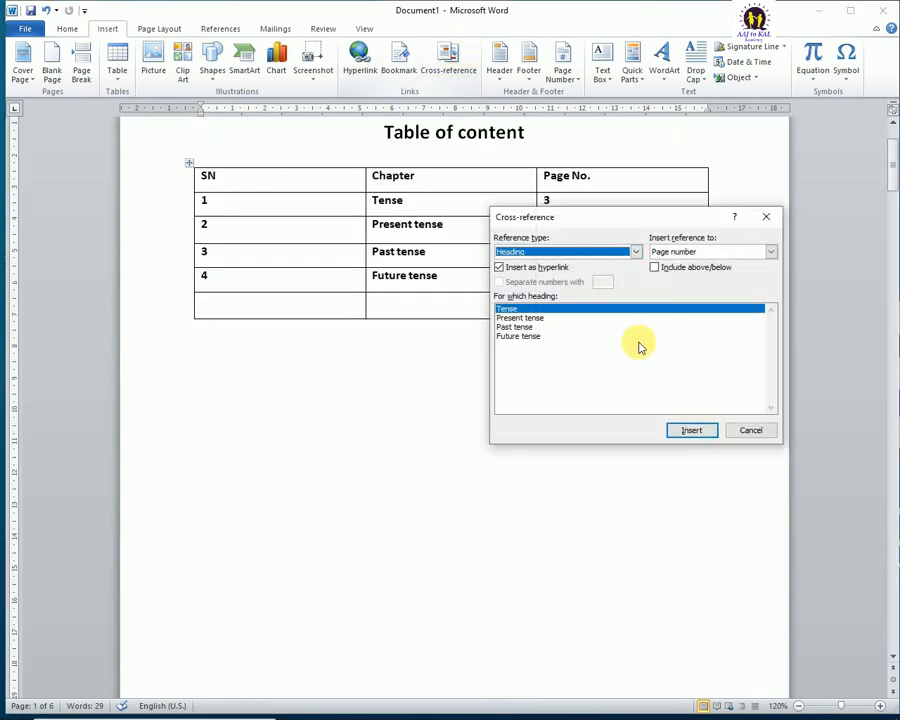
left_click_drag(630, 214, 554, 233)
left_click(567, 264)
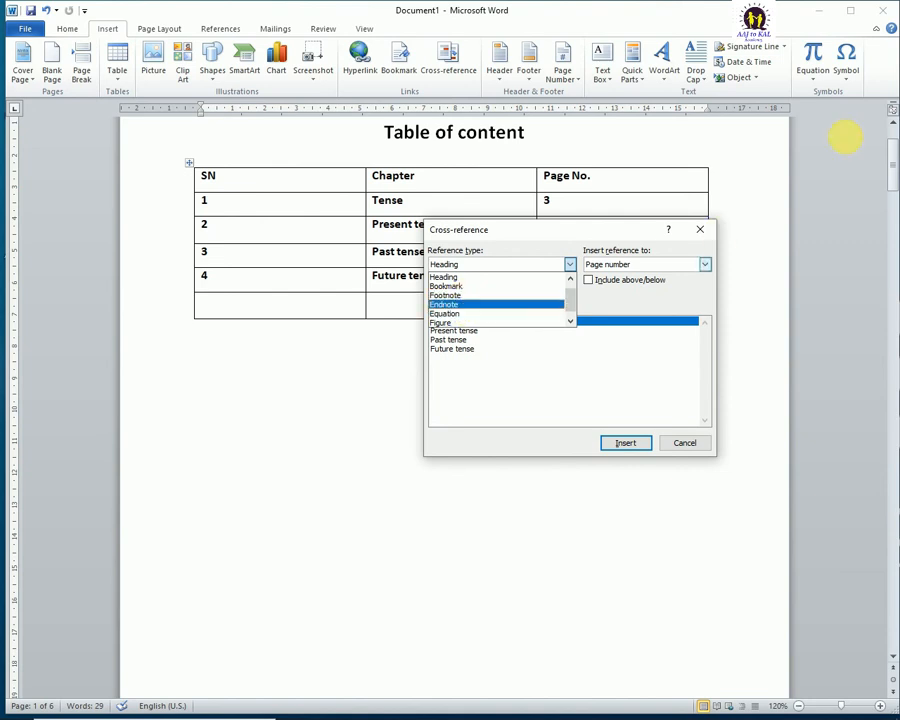
left_click(568, 318)
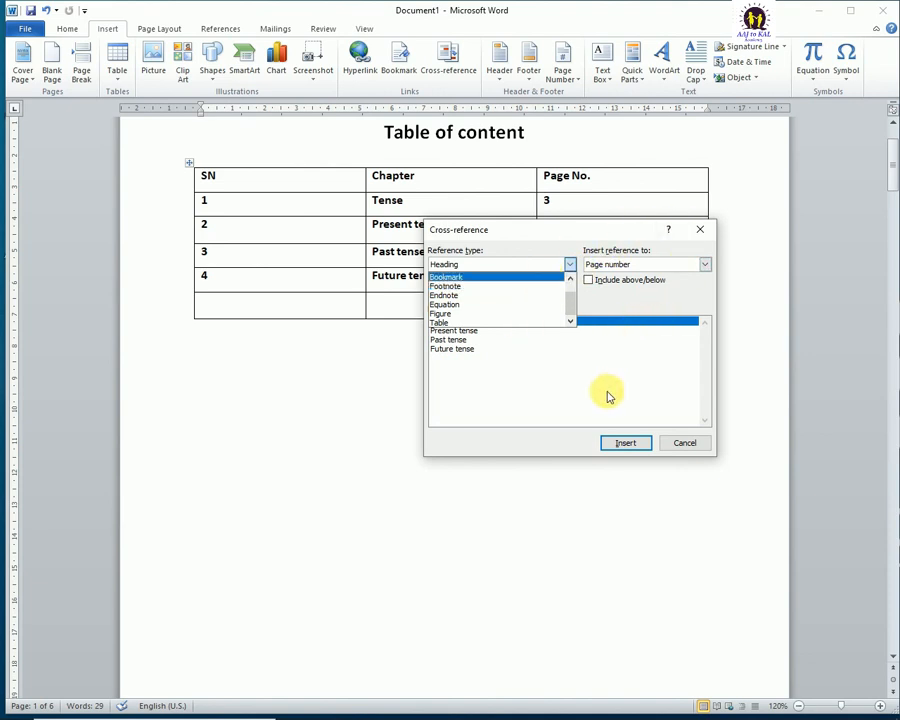
left_click(683, 440)
left_click(700, 232)
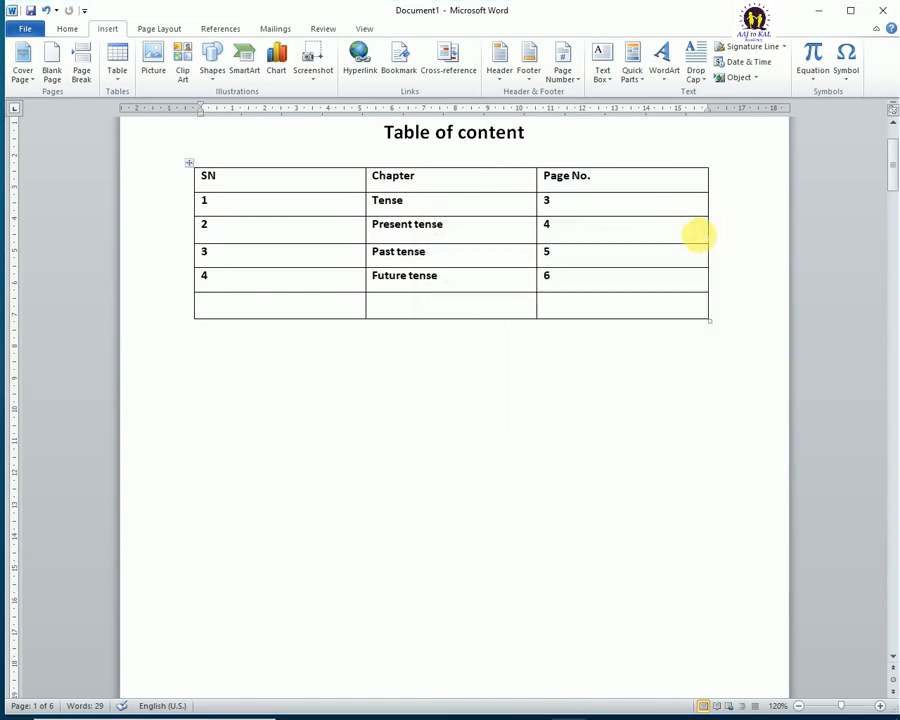
scroll(578, 389, "up", 2)
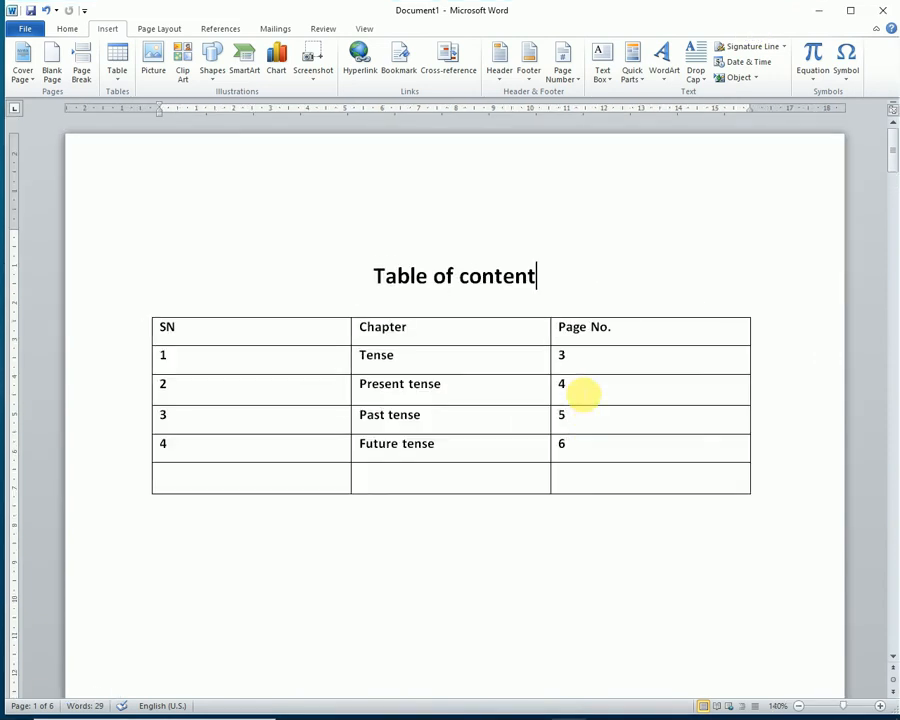
scroll(580, 392, "down", 2)
scroll(578, 387, "down", 2)
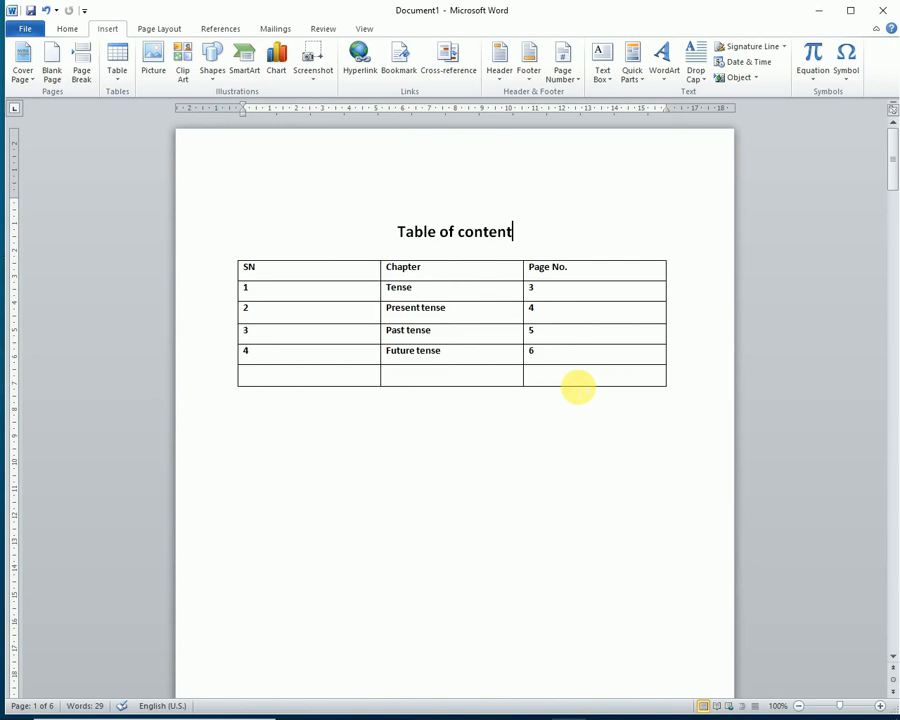